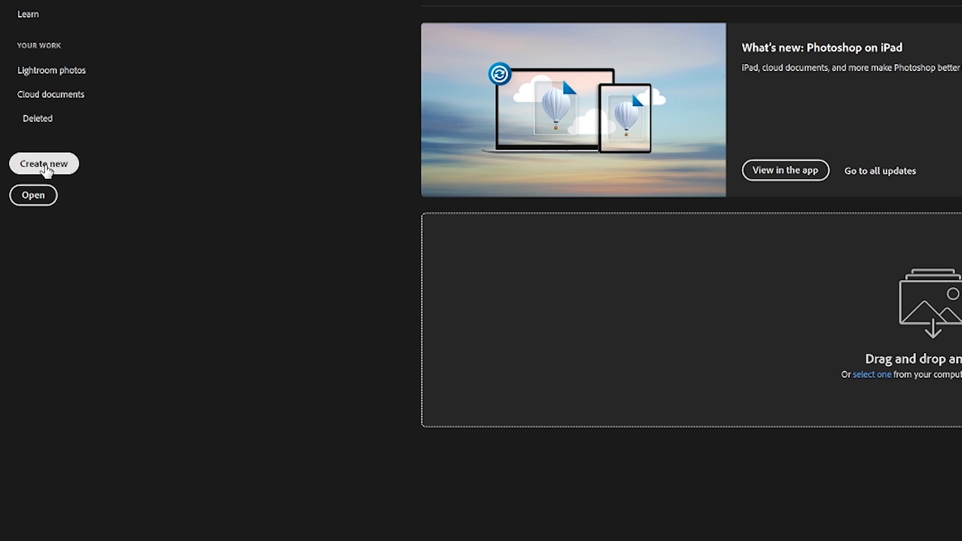
Create a landscape document named Birthday, 2500 x 1150 pixels at 300 pixels/inch, in CMYK Color with a white background
{"action": "left_click", "coordinate": [46, 169]}
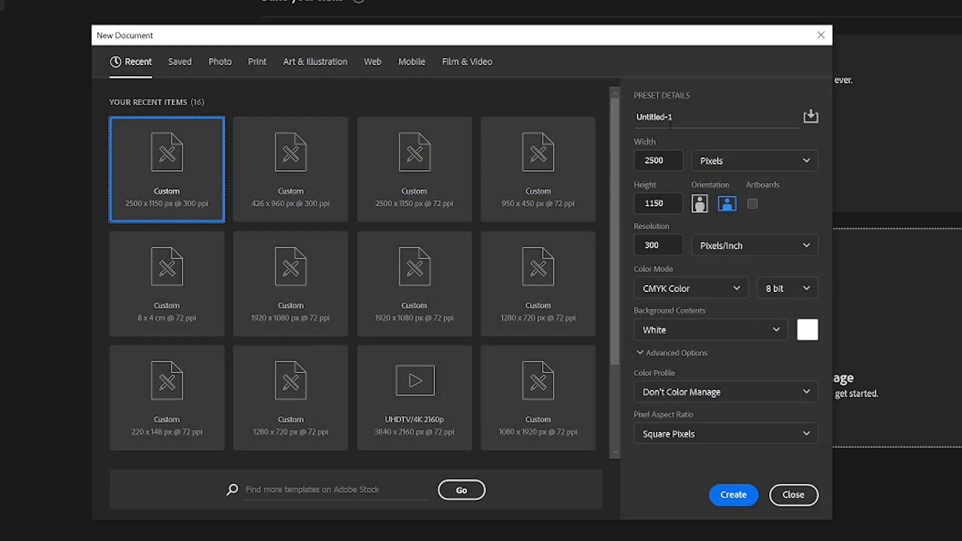
{"action": "left_click", "coordinate": [671, 123]}
{"action": "type", "text": "Birthday"}
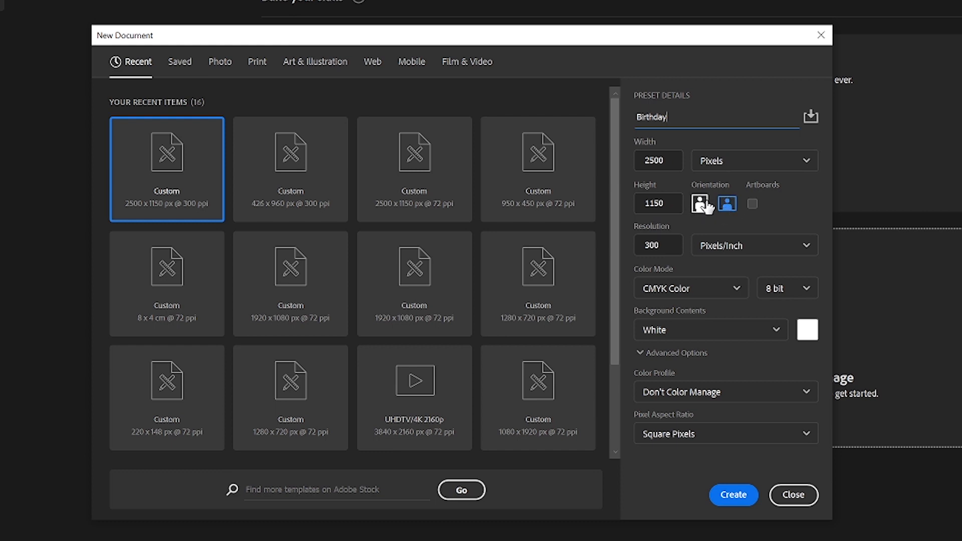
{"action": "left_click", "coordinate": [728, 208]}
{"action": "left_click", "coordinate": [741, 494]}
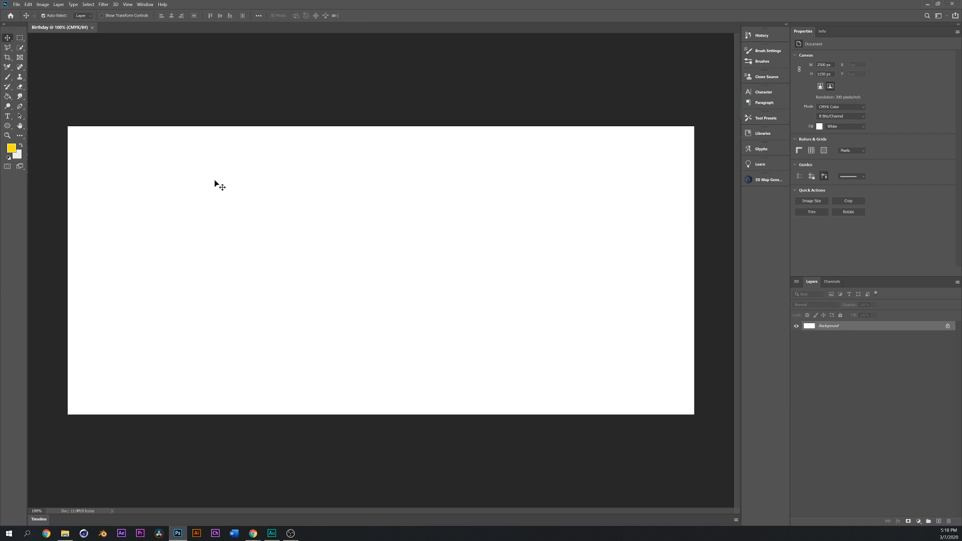
Start placing a linked image and browse to the Birthday folder inside Tutorials on the Desktop
{"action": "left_click", "coordinate": [17, 4]}
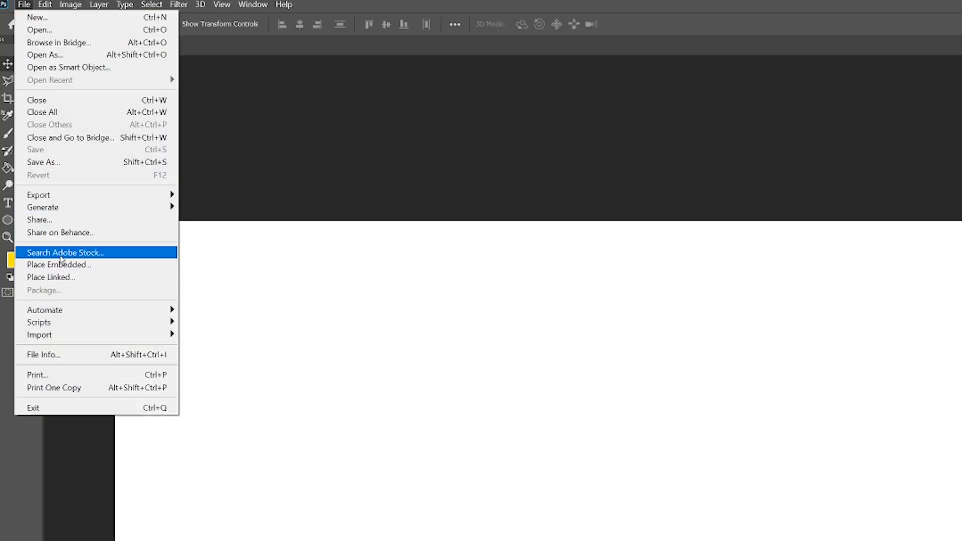
{"action": "left_click", "coordinate": [67, 282]}
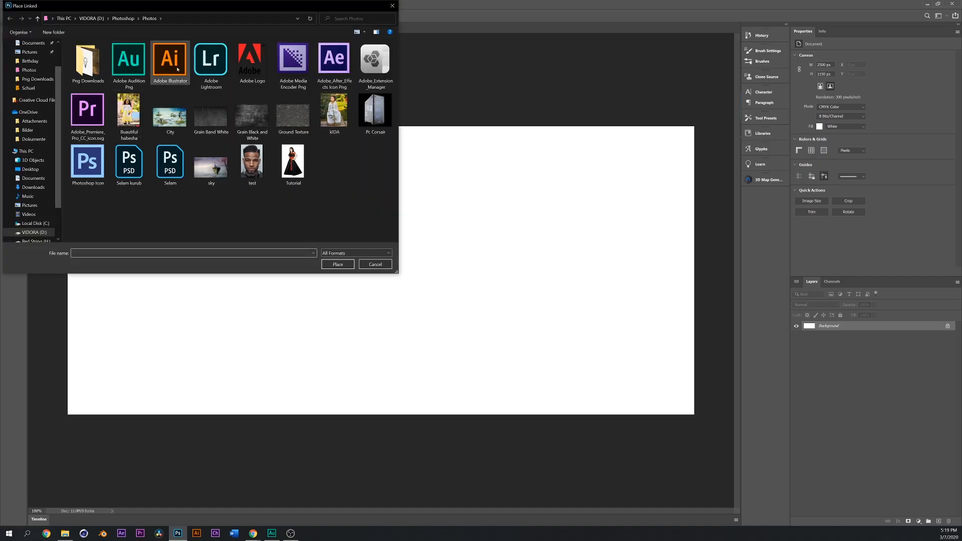
{"action": "double_click", "coordinate": [150, 108]}
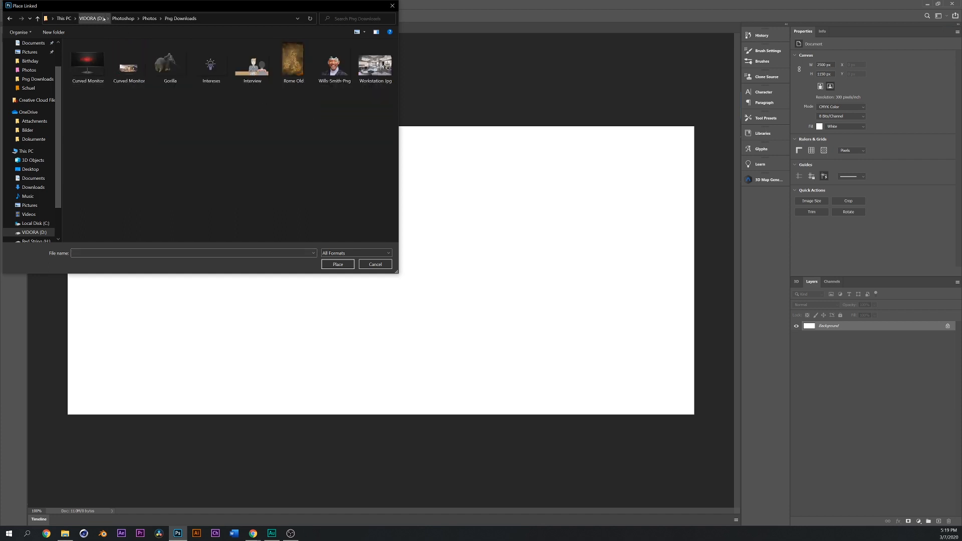
{"action": "left_click", "coordinate": [121, 18]}
{"action": "double_click", "coordinate": [89, 61]}
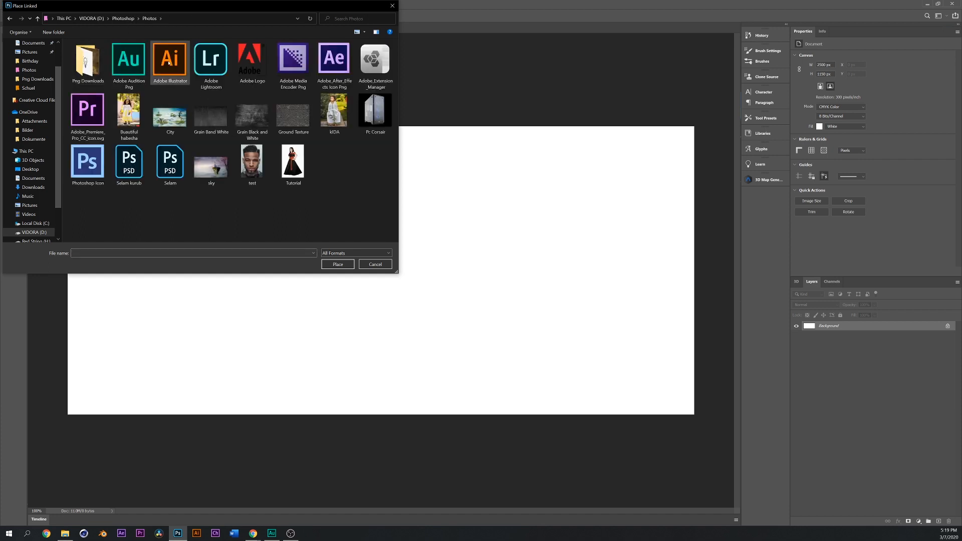
{"action": "left_click", "coordinate": [29, 151]}
{"action": "double_click", "coordinate": [201, 62]}
{"action": "double_click", "coordinate": [95, 57]}
{"action": "left_click", "coordinate": [89, 18]}
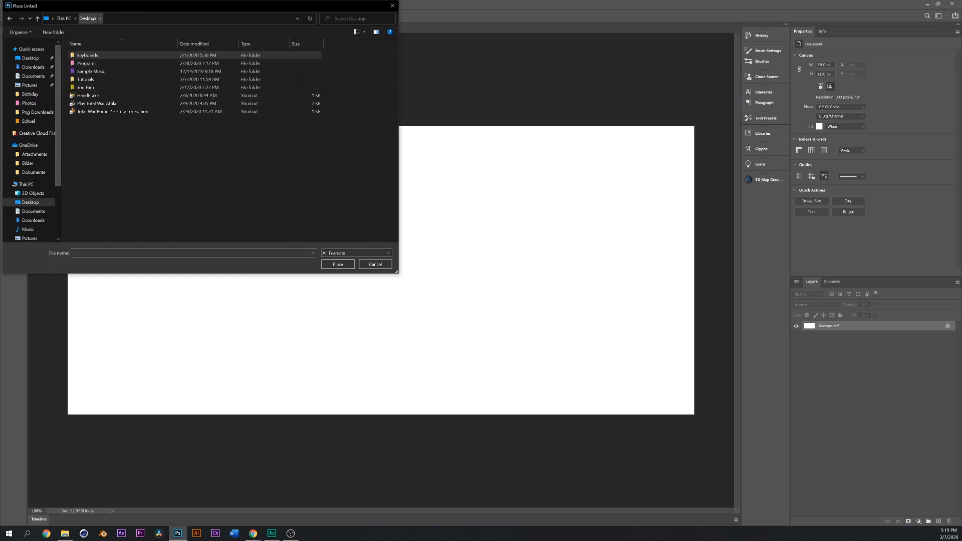
{"action": "double_click", "coordinate": [88, 79]}
{"action": "double_click", "coordinate": [89, 57]}
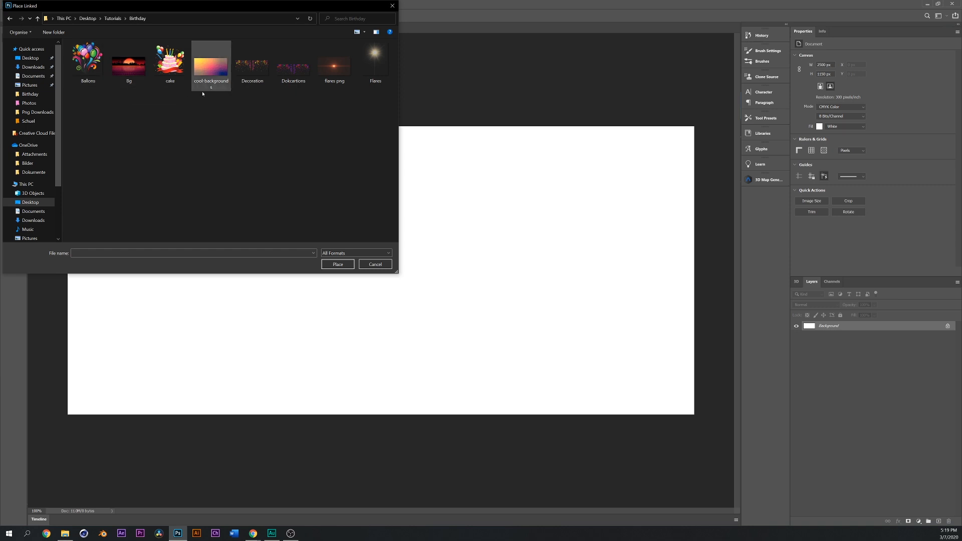
Place the Bg image, enlarge it proportionally to span the full canvas width, and shift it slightly down
{"action": "left_click", "coordinate": [130, 74]}
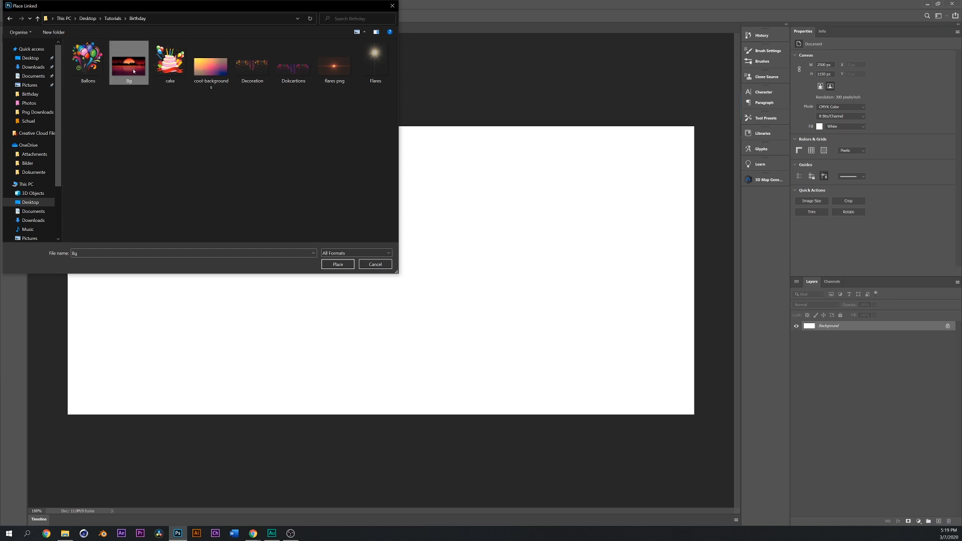
{"action": "left_click", "coordinate": [335, 262]}
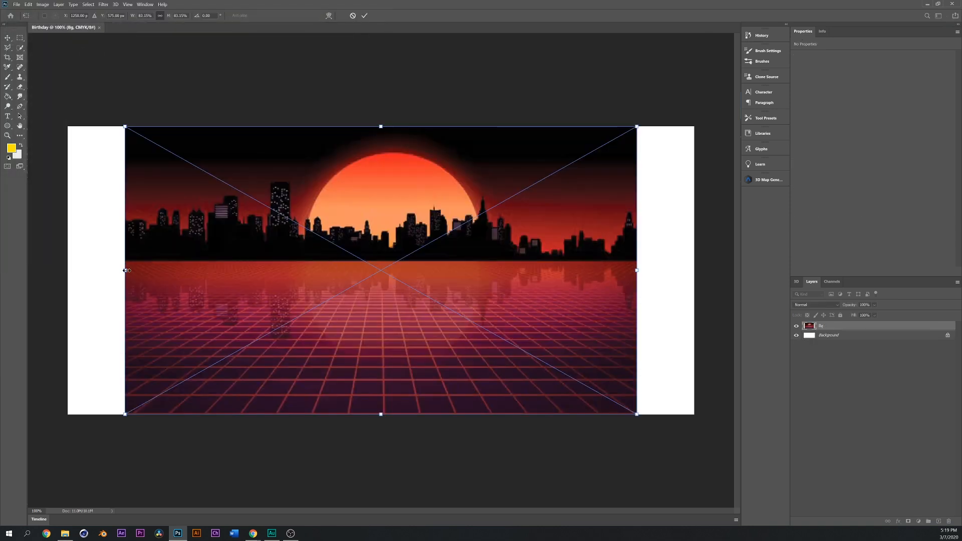
{"action": "left_click_drag", "start_coordinate": [126, 271], "coordinate": [68, 270]}
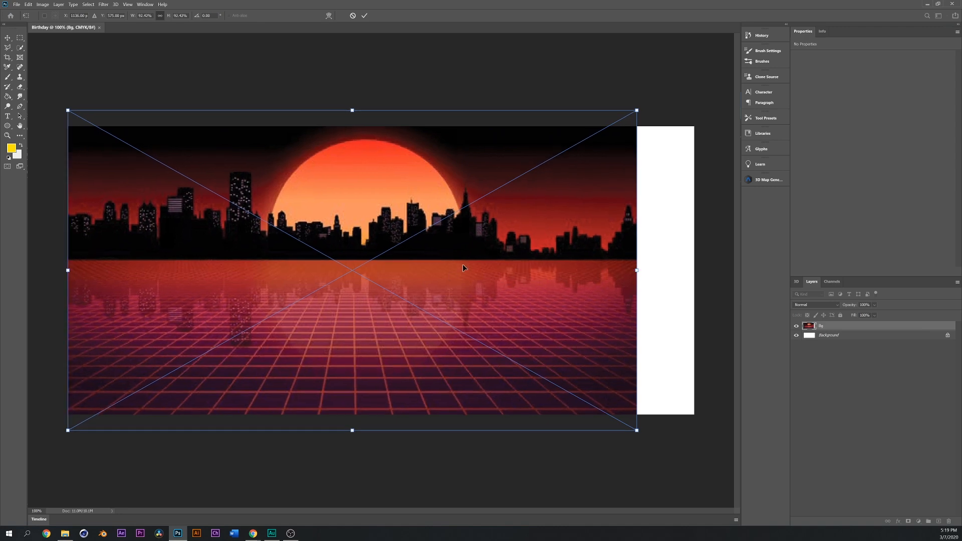
{"action": "left_click_drag", "start_coordinate": [640, 268], "coordinate": [694, 269]}
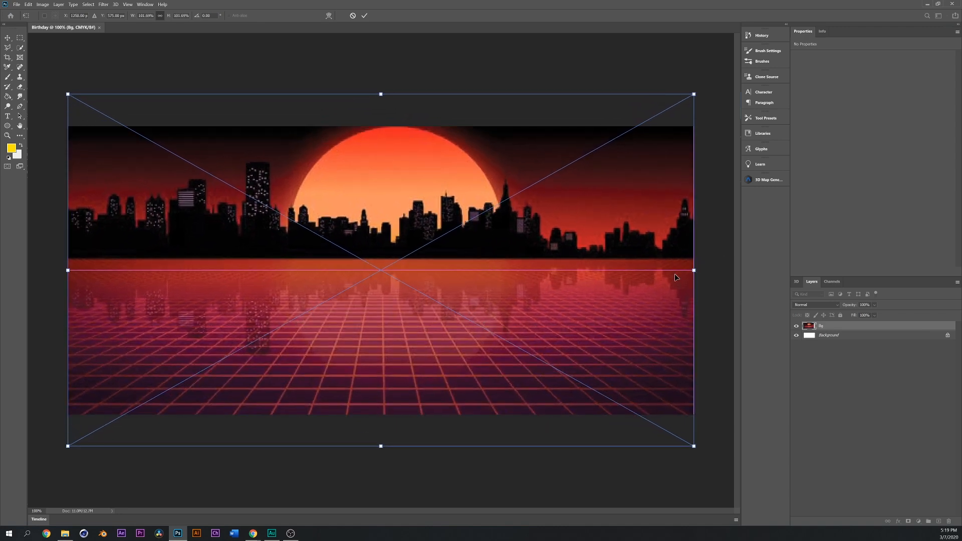
{"action": "left_click_drag", "start_coordinate": [569, 267], "coordinate": [568, 299]}
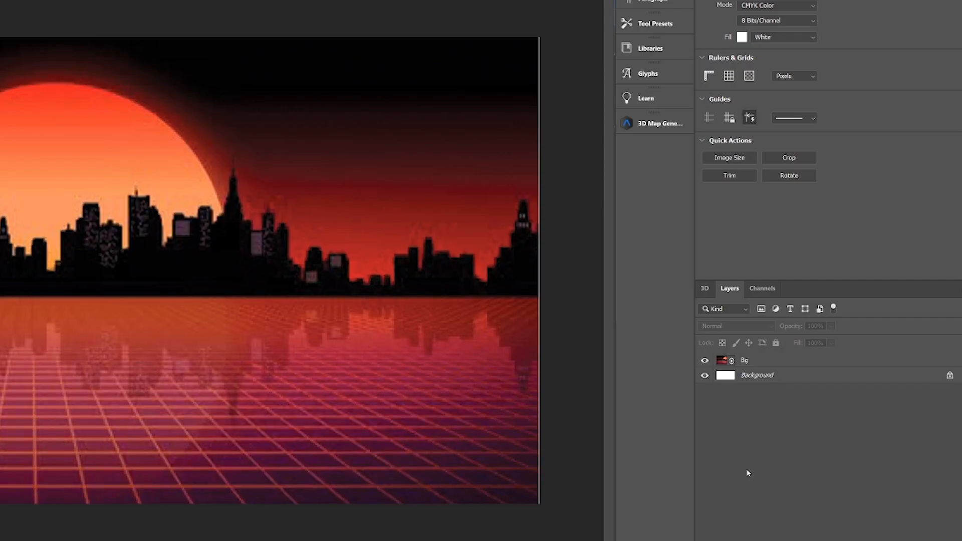
Rename the placed sunset skyline layer as BG
{"action": "double_click", "coordinate": [745, 361]}
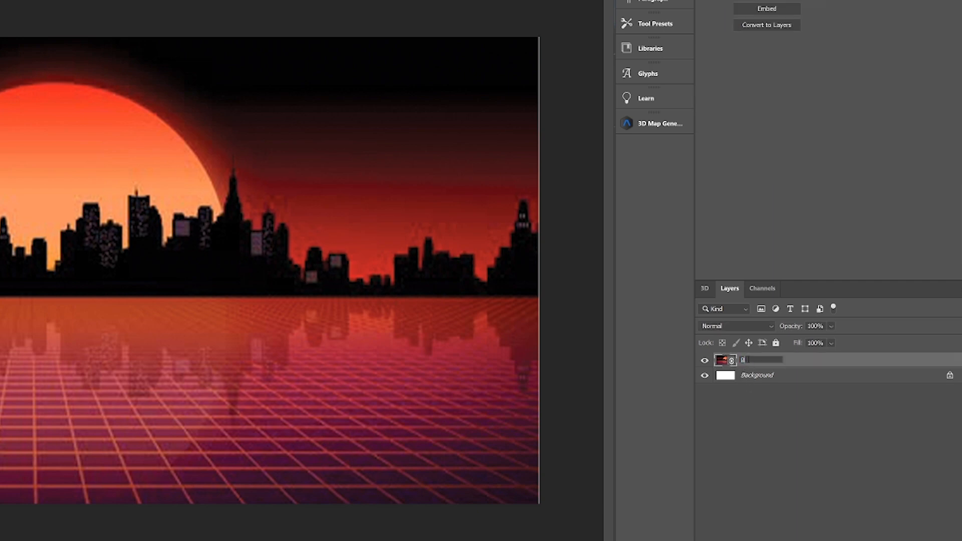
{"action": "type", "text": "BG"}
{"action": "key", "text": "Return"}
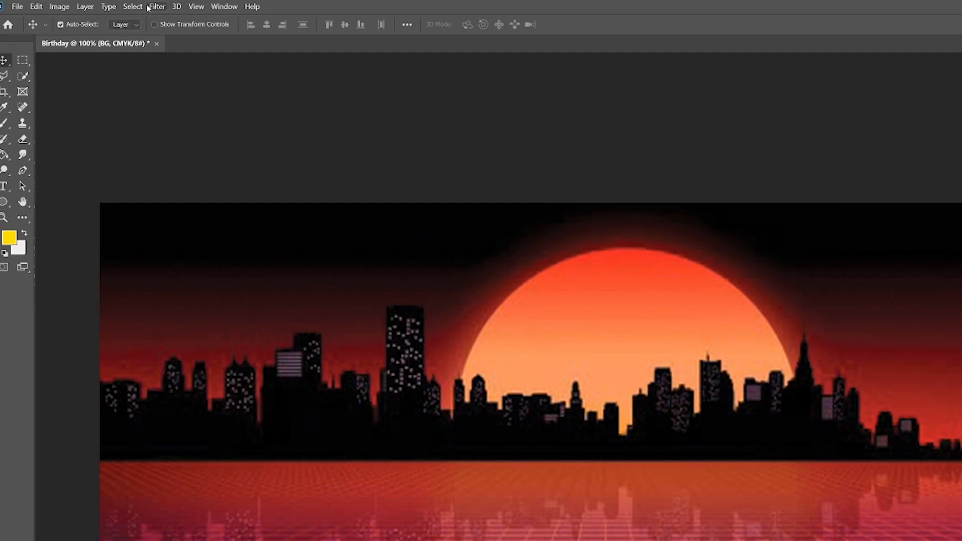
Apply a Gaussian Blur with a radius of 81.2 pixels to the BG layer
{"action": "left_click", "coordinate": [101, 4]}
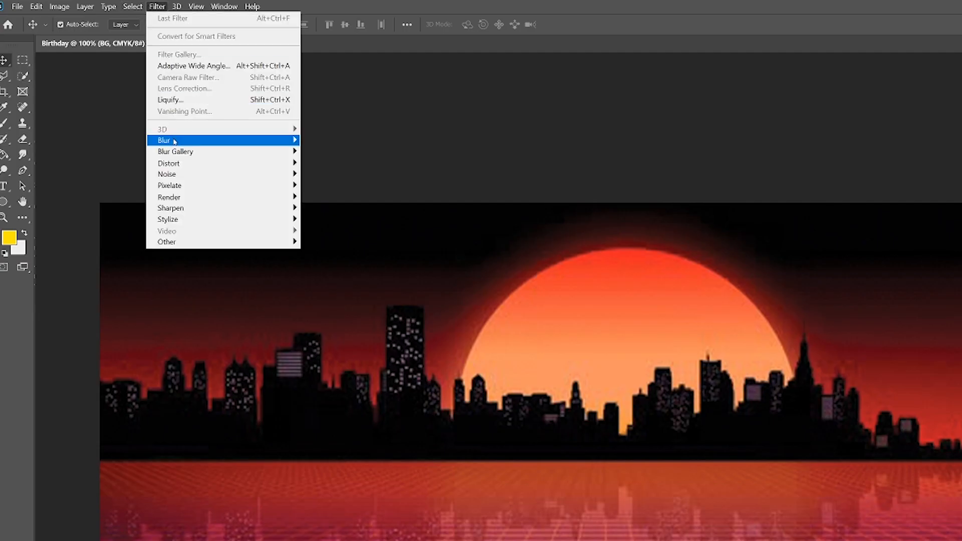
{"action": "mouse_move", "coordinate": [174, 141]}
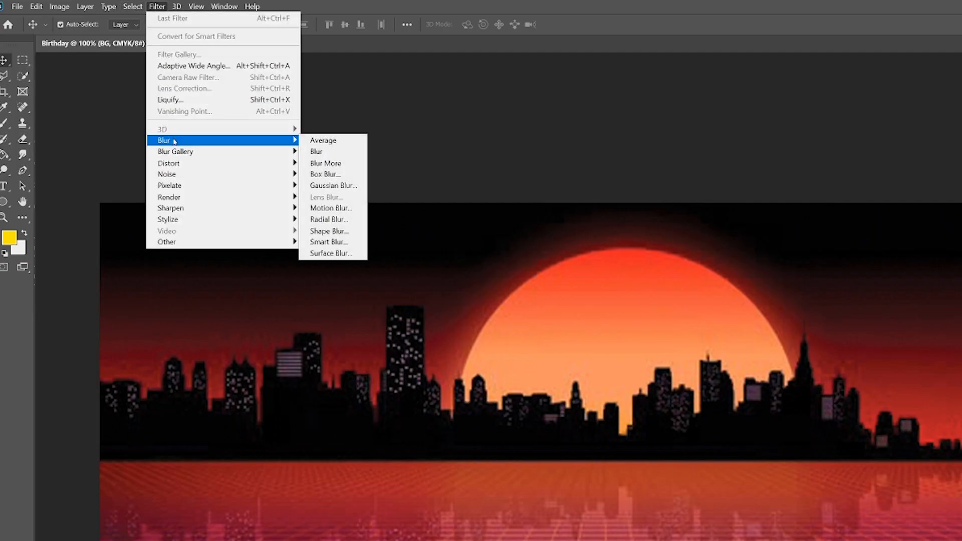
{"action": "left_click", "coordinate": [332, 185]}
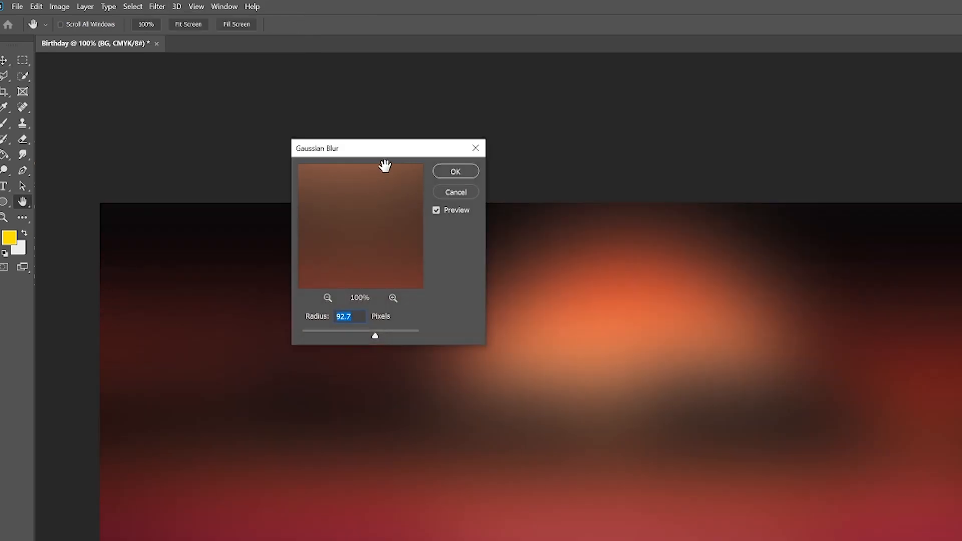
{"action": "left_click_drag", "start_coordinate": [395, 159], "coordinate": [402, 122]}
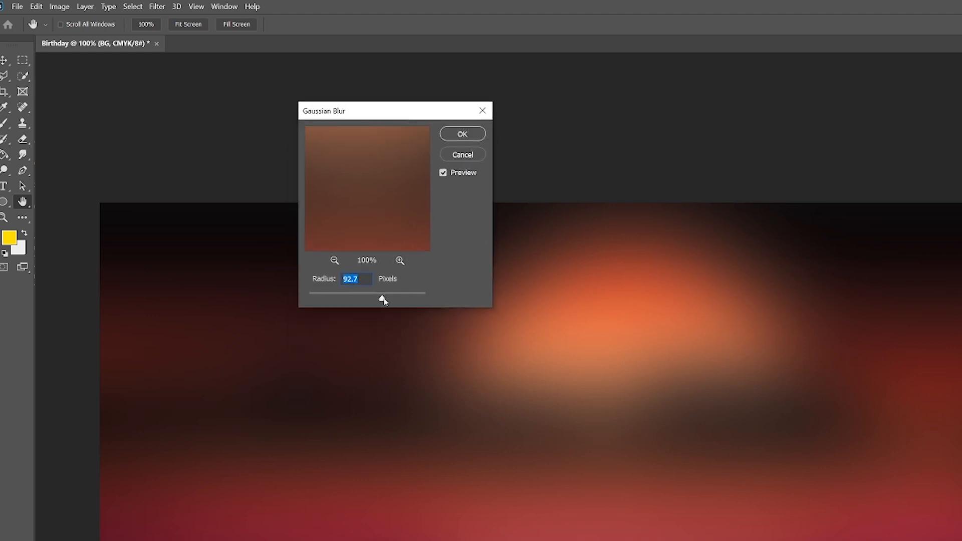
{"action": "mouse_move", "coordinate": [382, 298]}
{"action": "left_mouse_down"}
{"action": "mouse_move", "coordinate": [371, 298]}
{"action": "mouse_move", "coordinate": [379, 298]}
{"action": "left_mouse_up"}
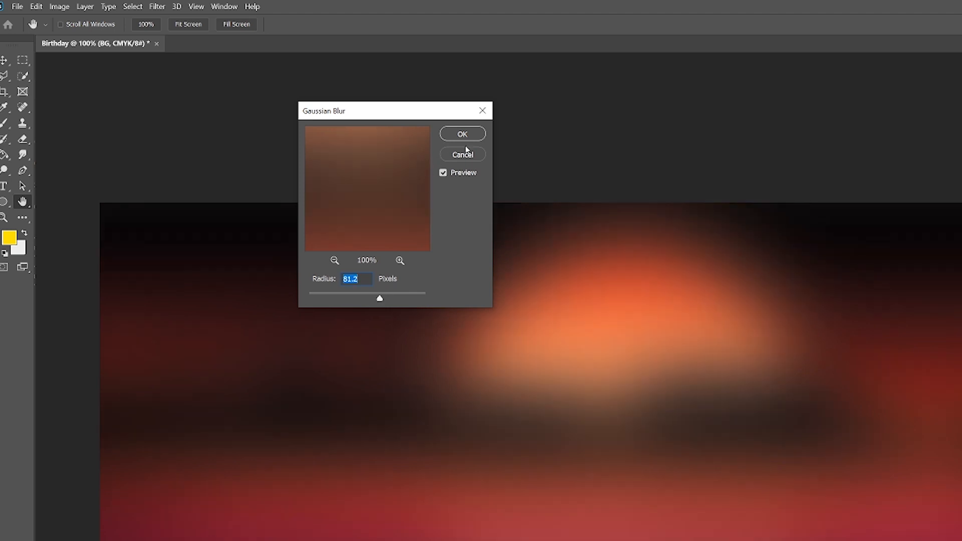
{"action": "left_click", "coordinate": [478, 133]}
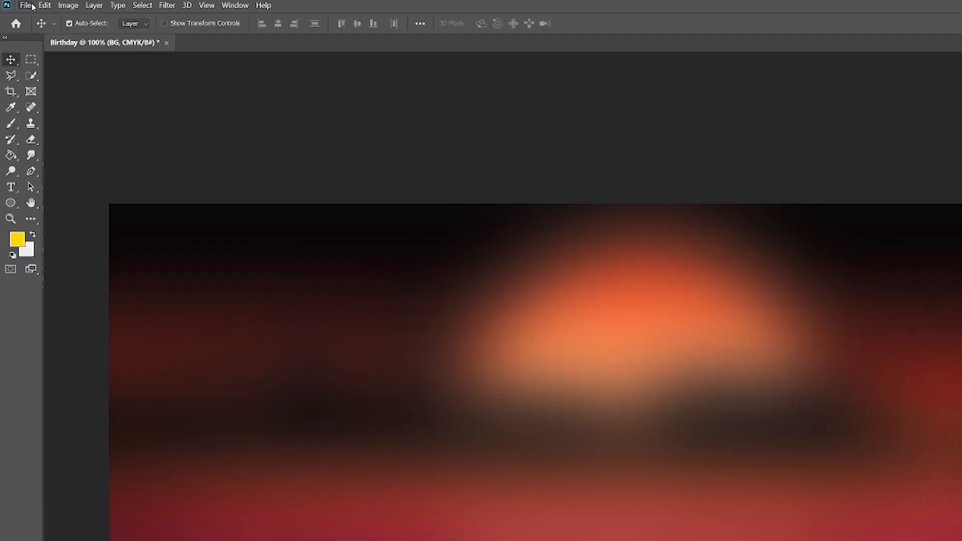
Place the cool-backgrounds image as a linked file and enlarge it proportionally to span the full canvas width
{"action": "left_click", "coordinate": [17, 4]}
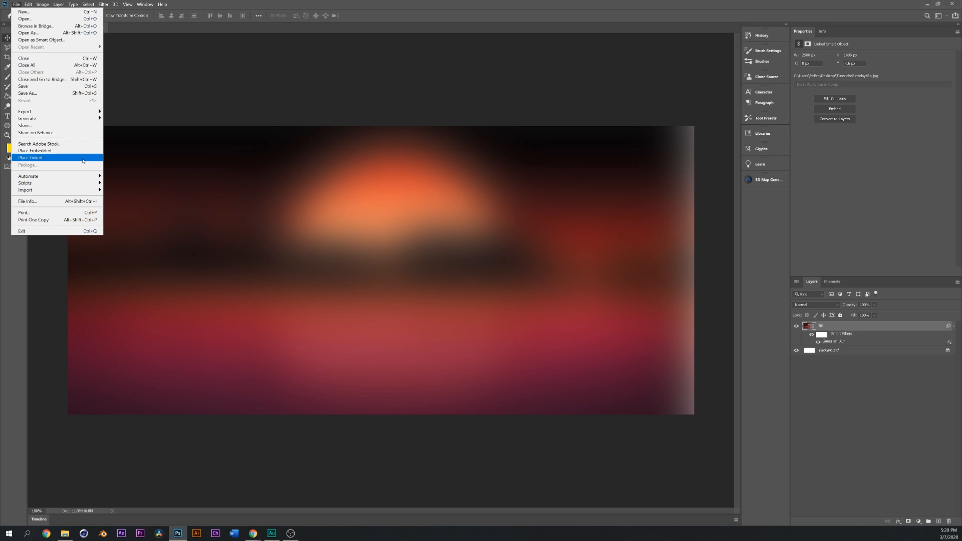
{"action": "left_click", "coordinate": [103, 260]}
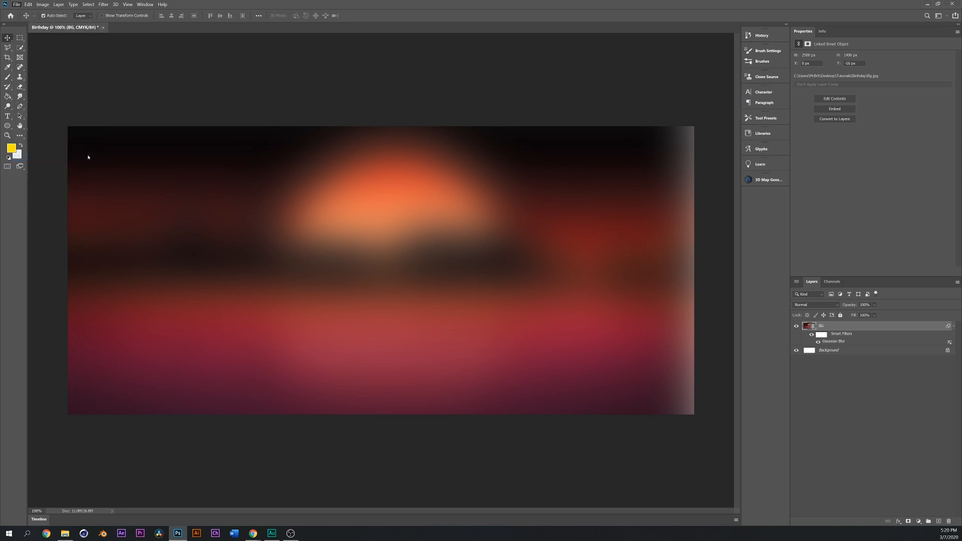
{"action": "left_click", "coordinate": [211, 65]}
{"action": "left_click", "coordinate": [339, 266]}
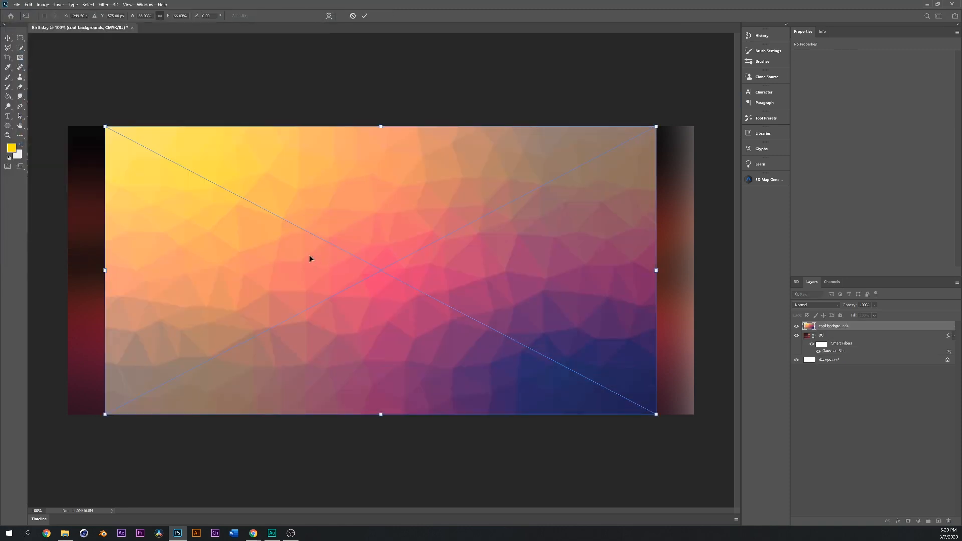
{"action": "left_click_drag", "start_coordinate": [116, 270], "coordinate": [79, 270]}
{"action": "left_click_drag", "start_coordinate": [657, 270], "coordinate": [694, 269]}
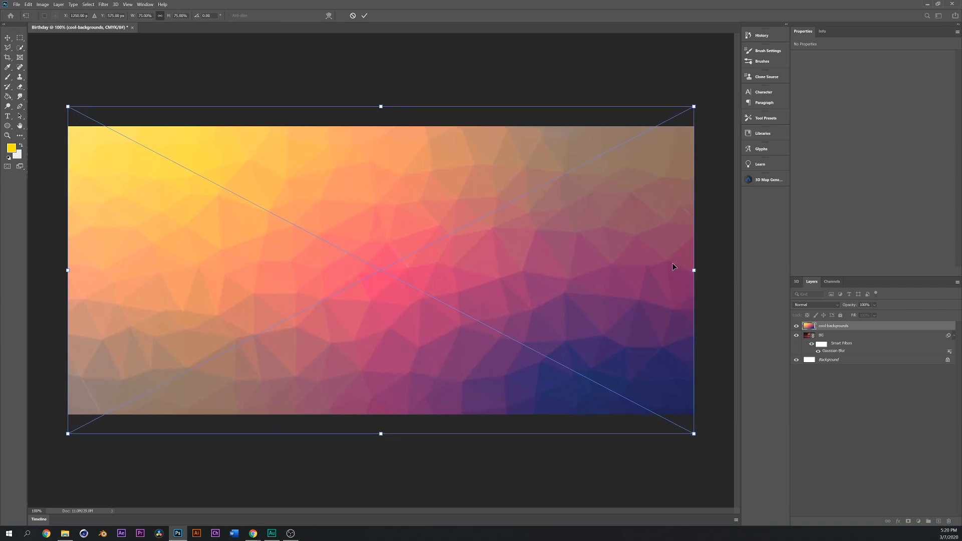
{"action": "left_click", "coordinate": [365, 16]}
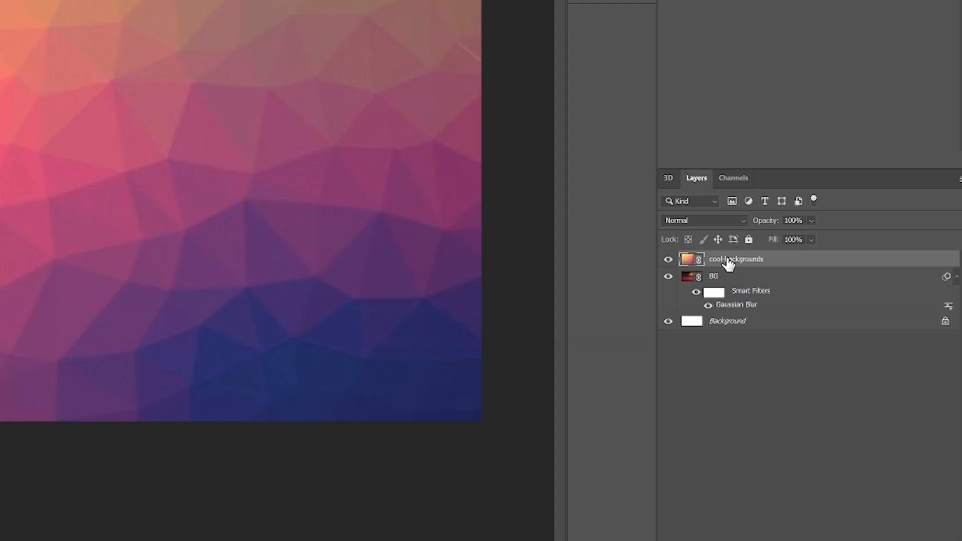
Rename the cool-backgrounds layer as BG 2
{"action": "double_click", "coordinate": [726, 259]}
{"action": "type", "text": "bG 2"}
{"action": "left_click", "coordinate": [745, 406]}
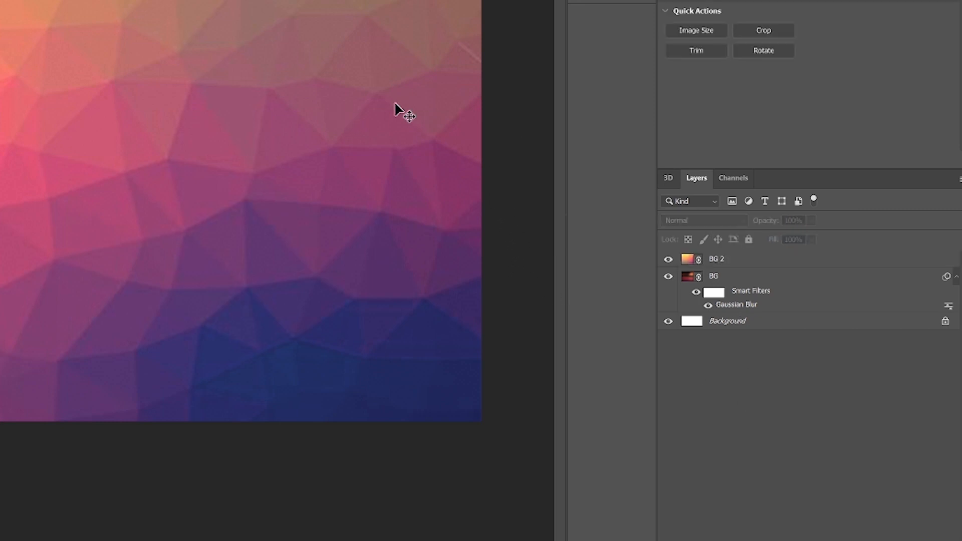
Set the BG 2 layer's blend mode to Overlay and lower its opacity to 62%
{"action": "left_click", "coordinate": [419, 233]}
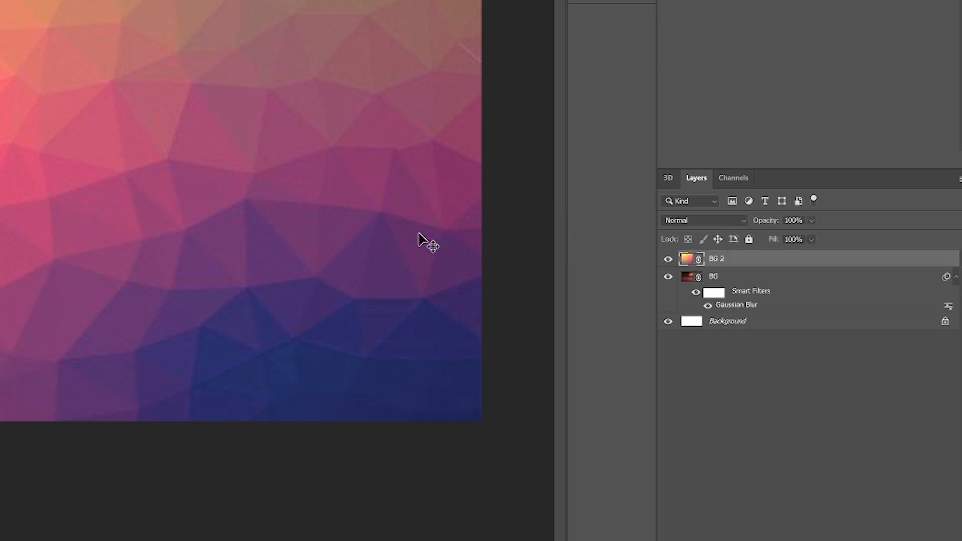
{"action": "left_click", "coordinate": [715, 221]}
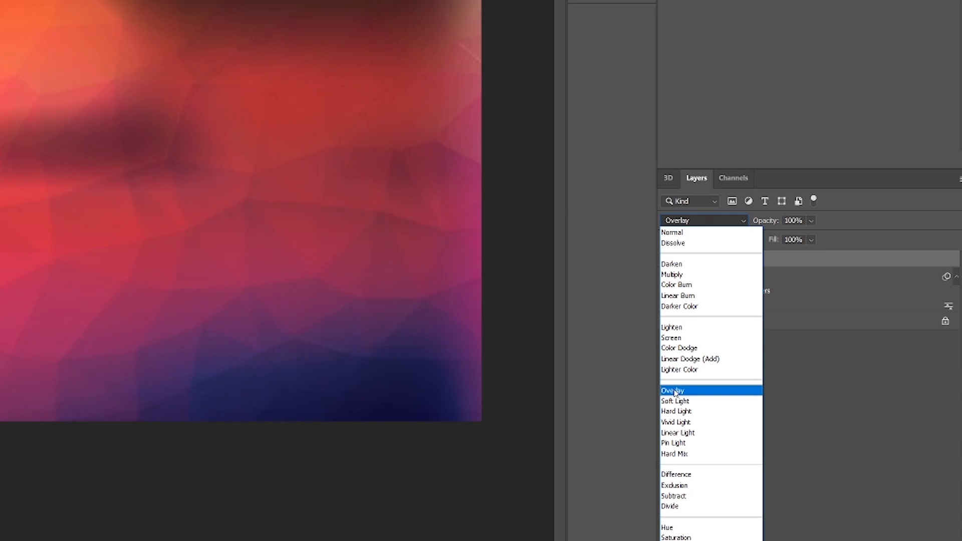
{"action": "left_click", "coordinate": [674, 392]}
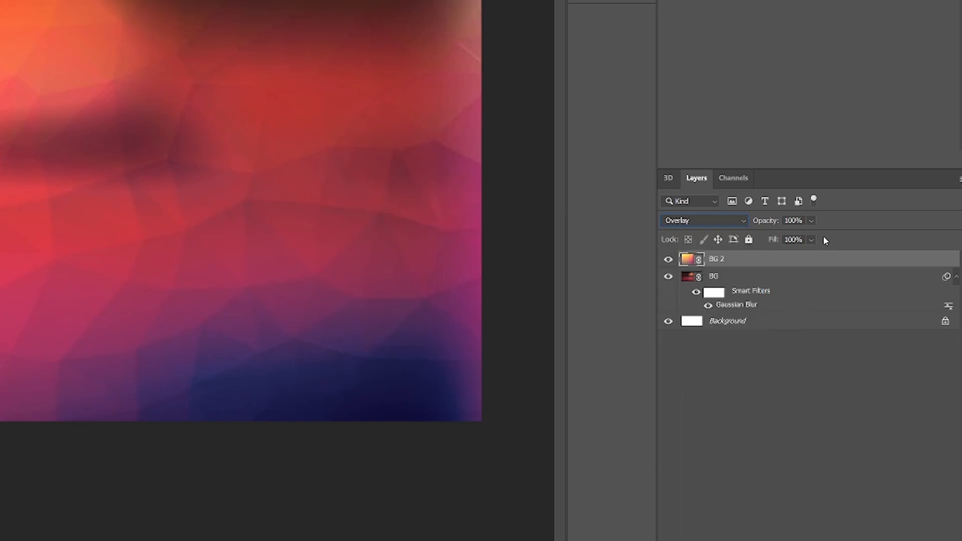
{"action": "mouse_move", "coordinate": [814, 220]}
{"action": "left_mouse_down"}
{"action": "mouse_move", "coordinate": [825, 240]}
{"action": "mouse_move", "coordinate": [812, 236]}
{"action": "left_mouse_up"}
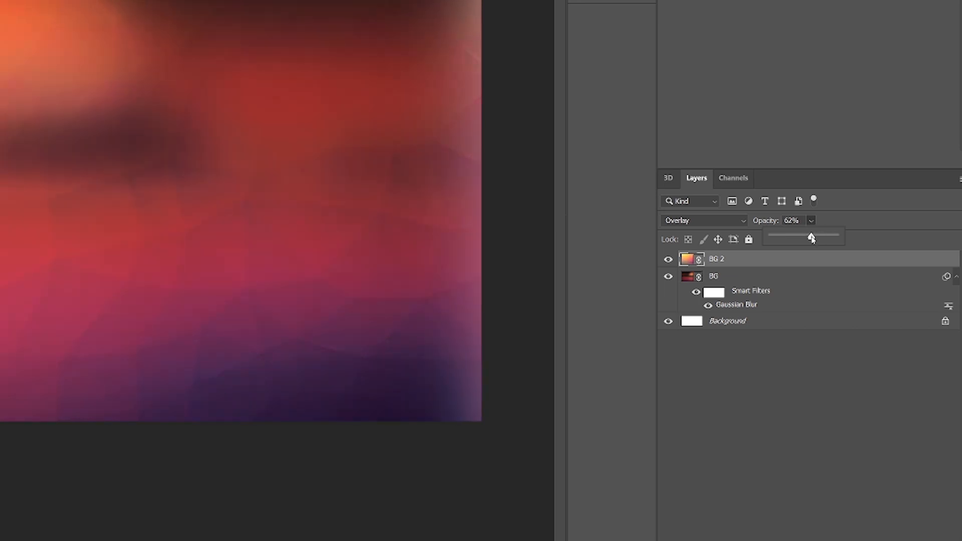
{"action": "left_click", "coordinate": [782, 429]}
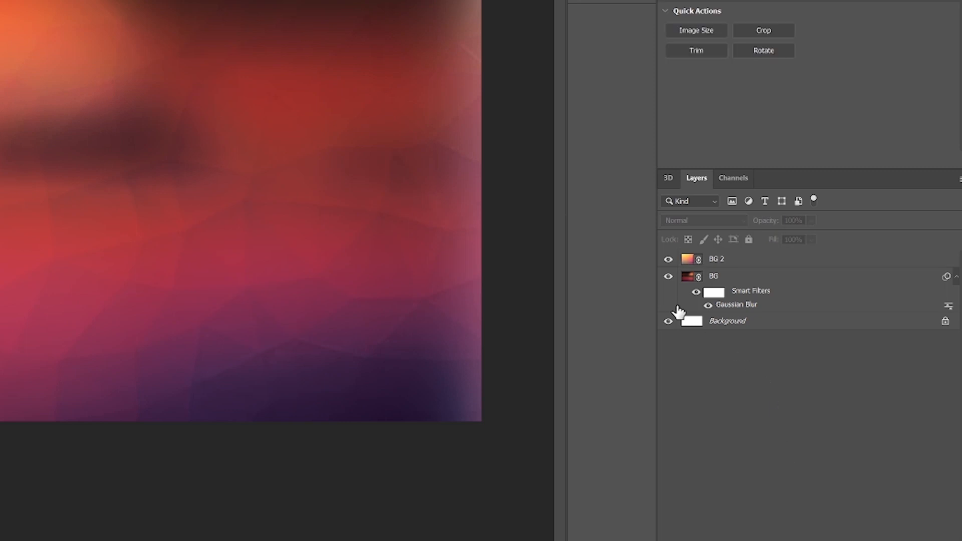
Switch the BG layer's visibility off and back on, and hide the white Background layer
{"action": "left_click", "coordinate": [668, 276]}
{"action": "left_click", "coordinate": [668, 276]}
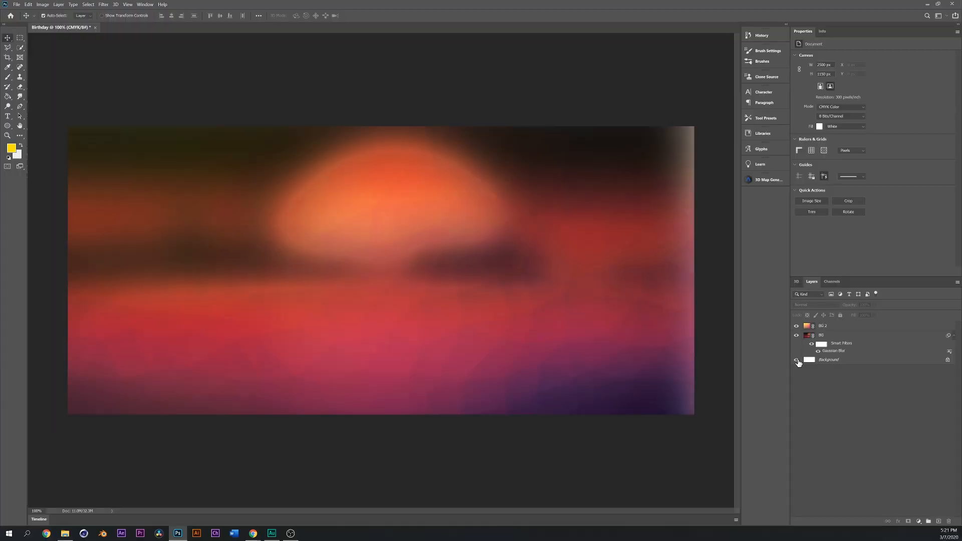
{"action": "left_click", "coordinate": [797, 359]}
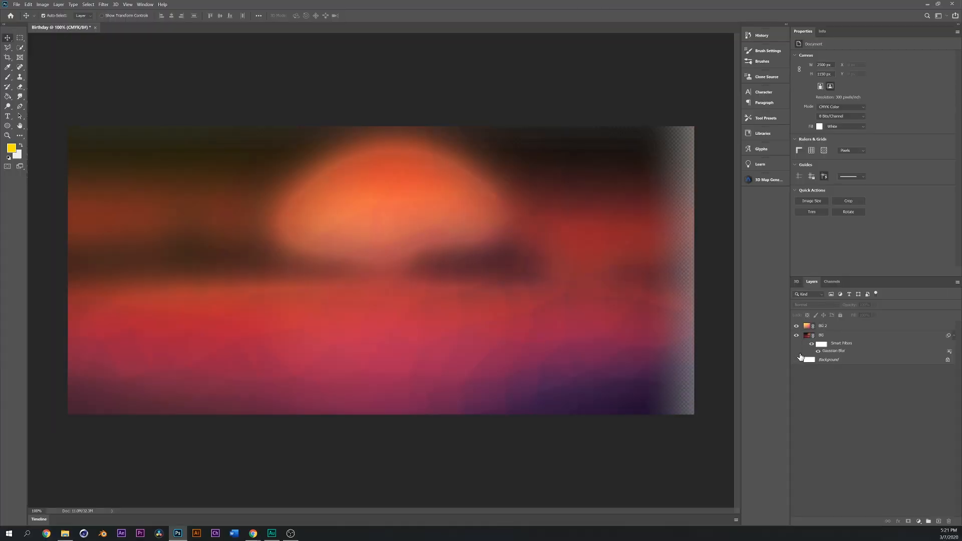
Reposition the BG 2 layer and enlarge it proportionally to about 76% so it covers the full canvas width
{"action": "left_click_drag", "start_coordinate": [539, 278], "coordinate": [548, 278]}
{"action": "key", "text": "ctrl+t"}
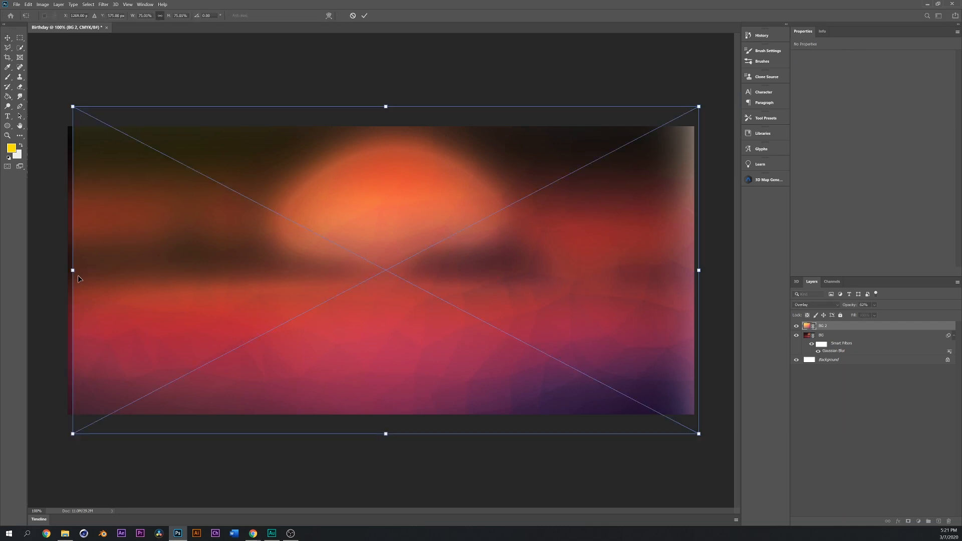
{"action": "left_click_drag", "start_coordinate": [74, 270], "coordinate": [68, 270]}
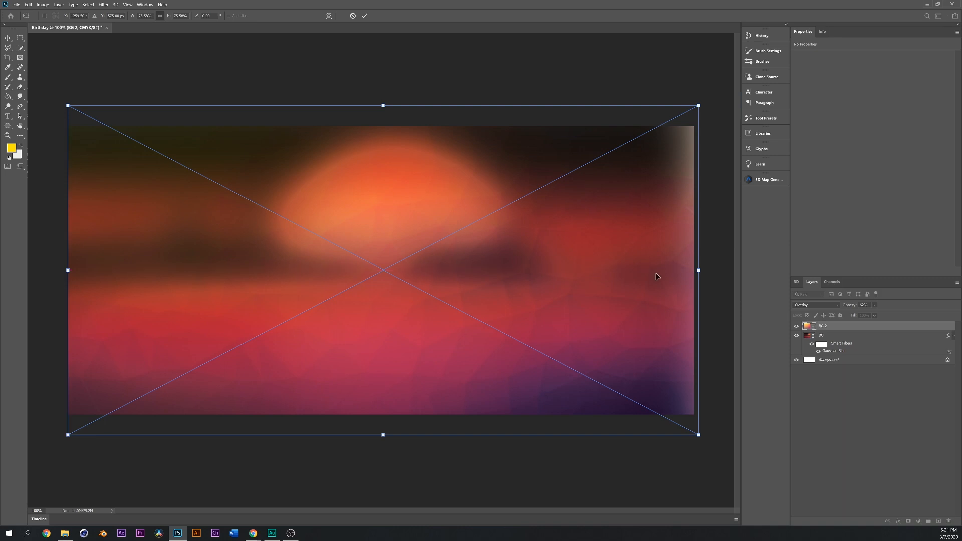
{"action": "left_click_drag", "start_coordinate": [697, 271], "coordinate": [701, 270]}
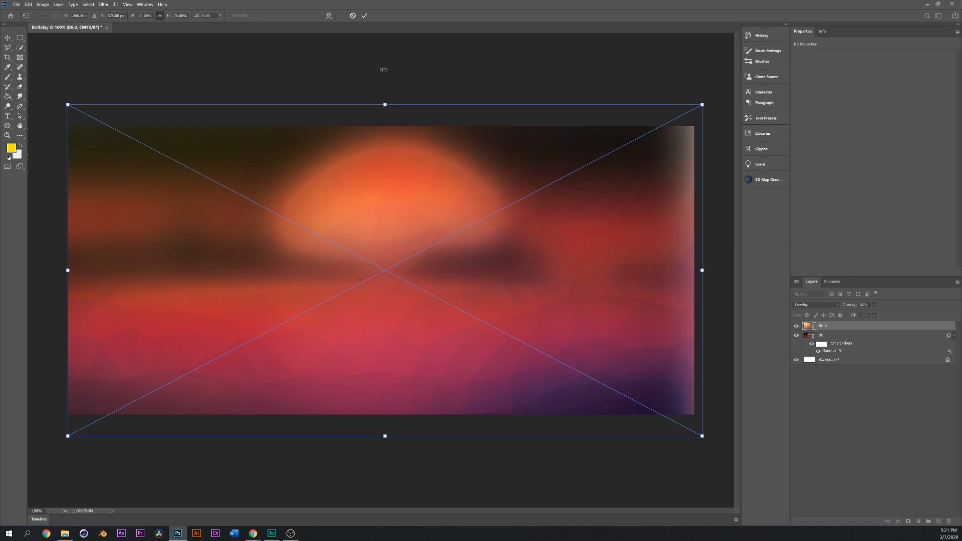
{"action": "left_click", "coordinate": [364, 15]}
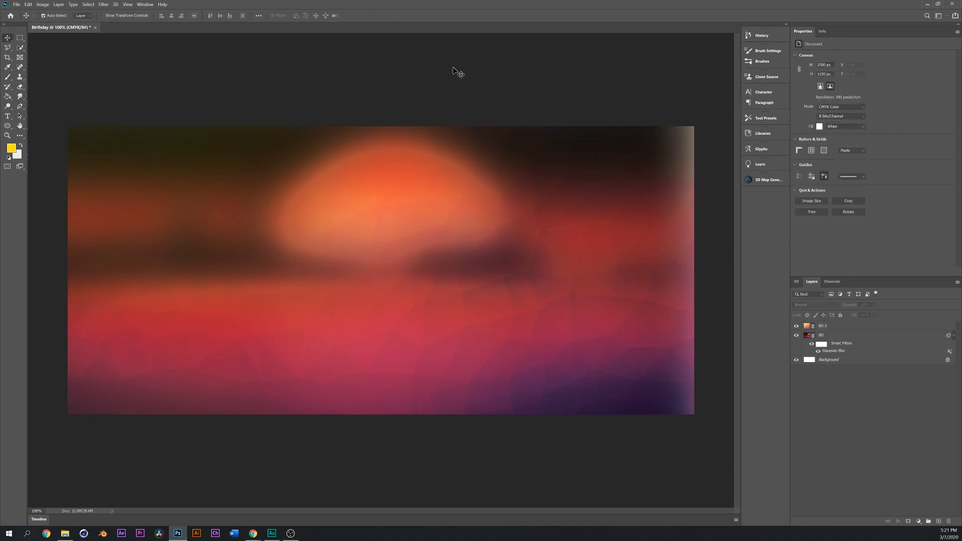
Convert the BG 2, BG and Background layers together into a single smart object
{"action": "left_click", "coordinate": [840, 327]}
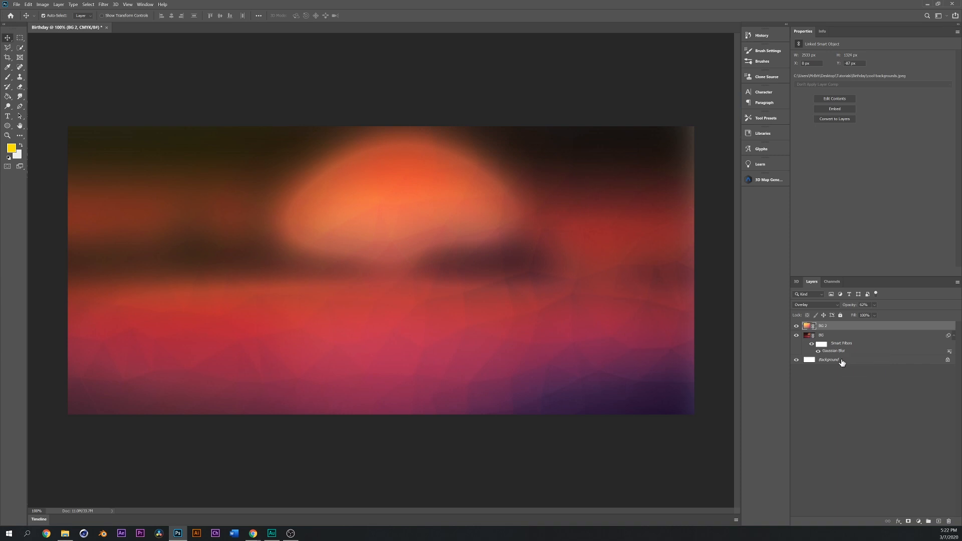
{"action": "left_click", "coordinate": [842, 361], "text": "shift"}
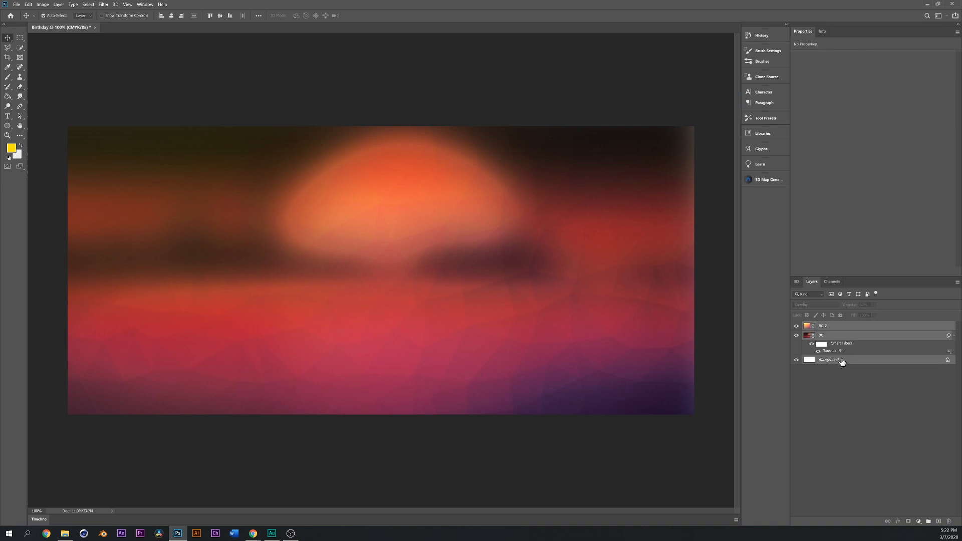
{"action": "left_click", "coordinate": [832, 326]}
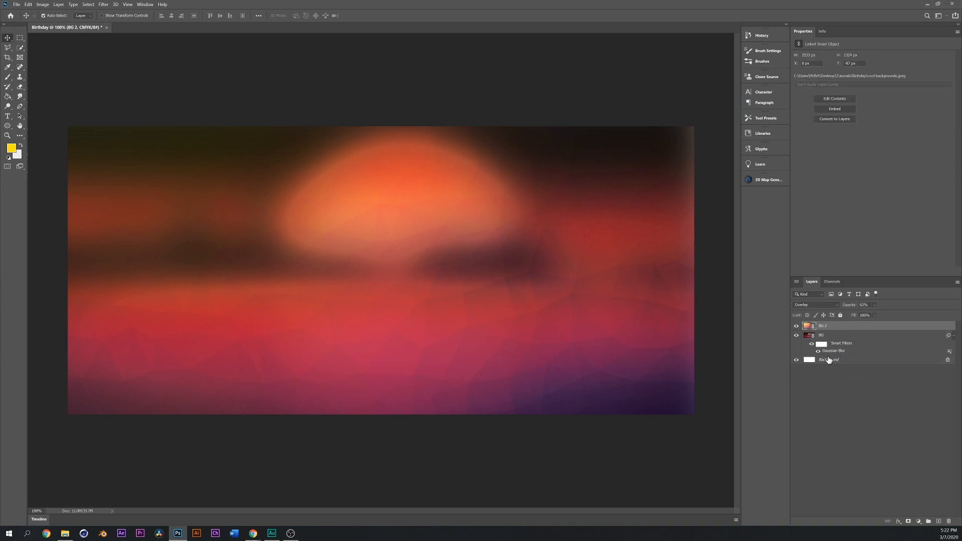
{"action": "left_click", "coordinate": [828, 359]}
{"action": "left_click", "coordinate": [827, 327], "text": "shift"}
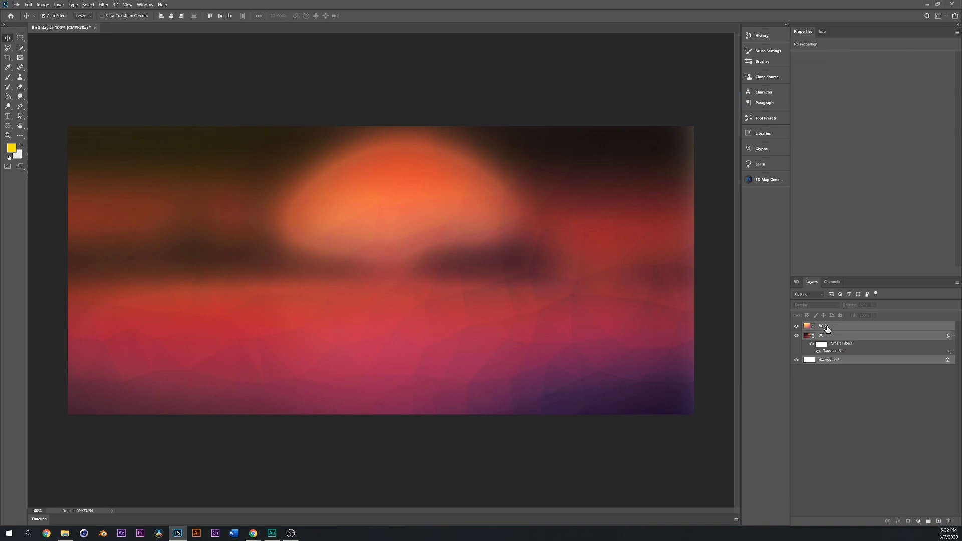
{"action": "right_click", "coordinate": [827, 328]}
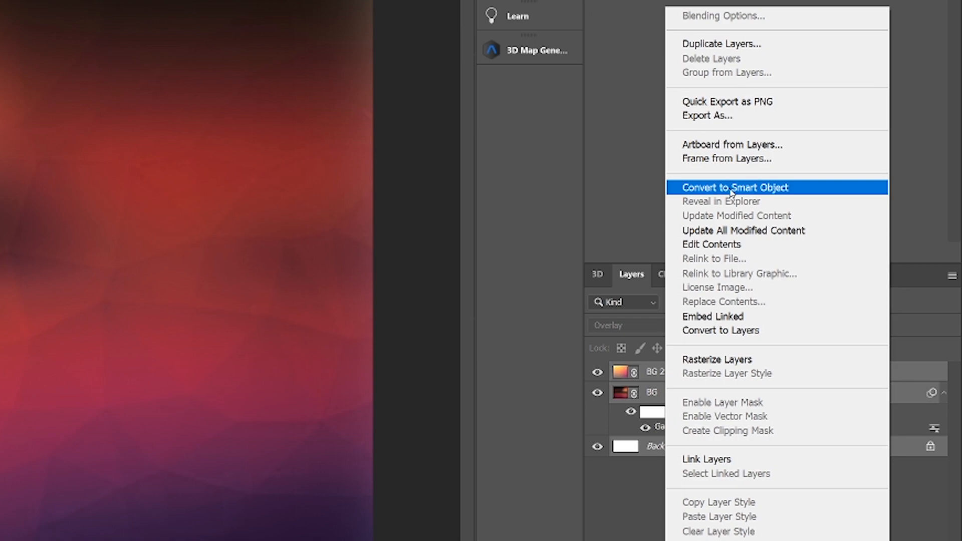
{"action": "left_click", "coordinate": [732, 188]}
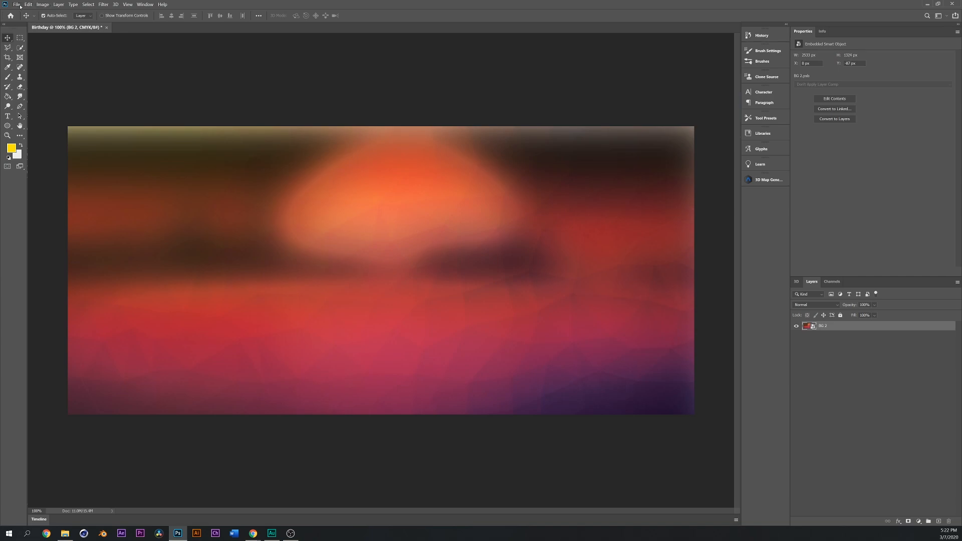
Open the photo kIDA.jpg from the Photos folder inside the Photoshop folder on the VIDORA (D:) drive
{"action": "left_click", "coordinate": [18, 5]}
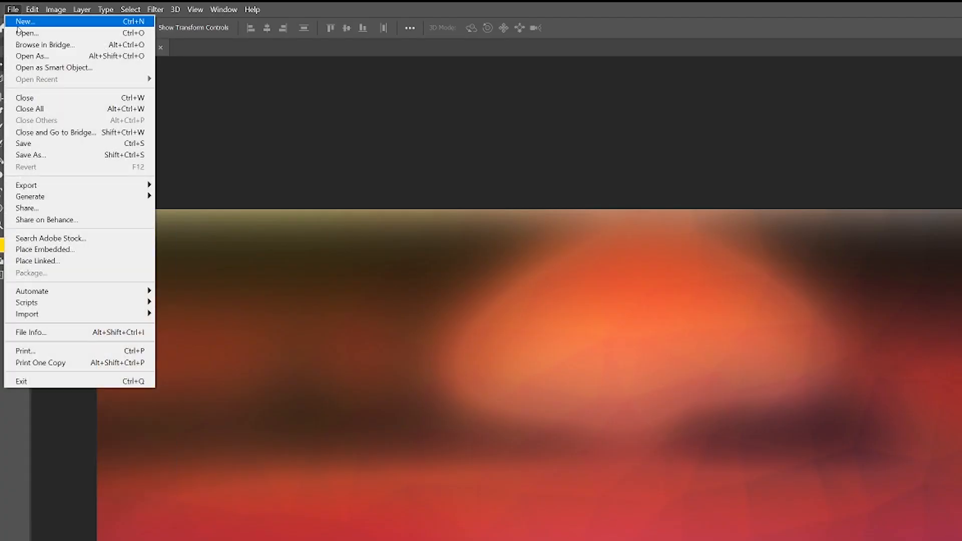
{"action": "left_click", "coordinate": [22, 33]}
{"action": "left_click", "coordinate": [62, 19]}
{"action": "double_click", "coordinate": [201, 132]}
{"action": "double_click", "coordinate": [146, 104]}
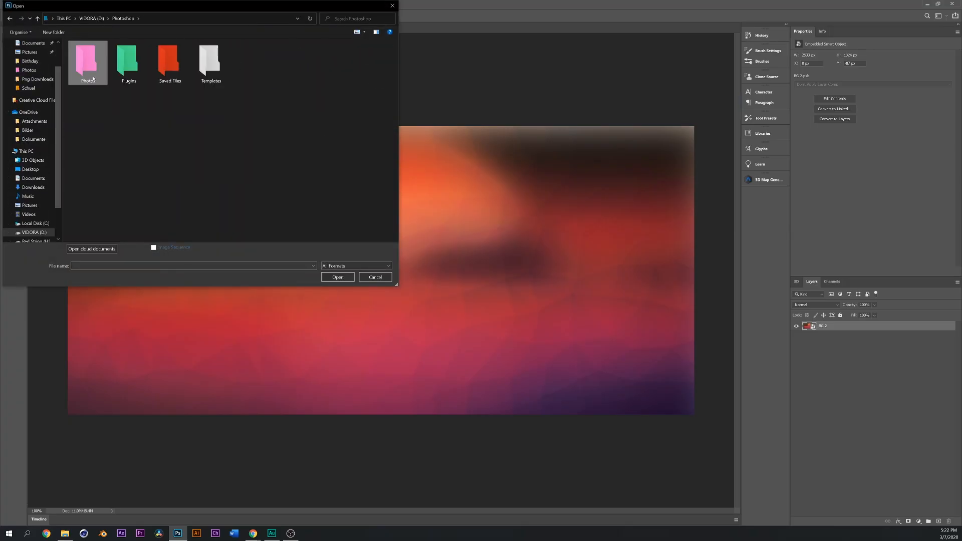
{"action": "double_click", "coordinate": [87, 64]}
{"action": "left_click", "coordinate": [333, 107]}
{"action": "left_click", "coordinate": [340, 276]}
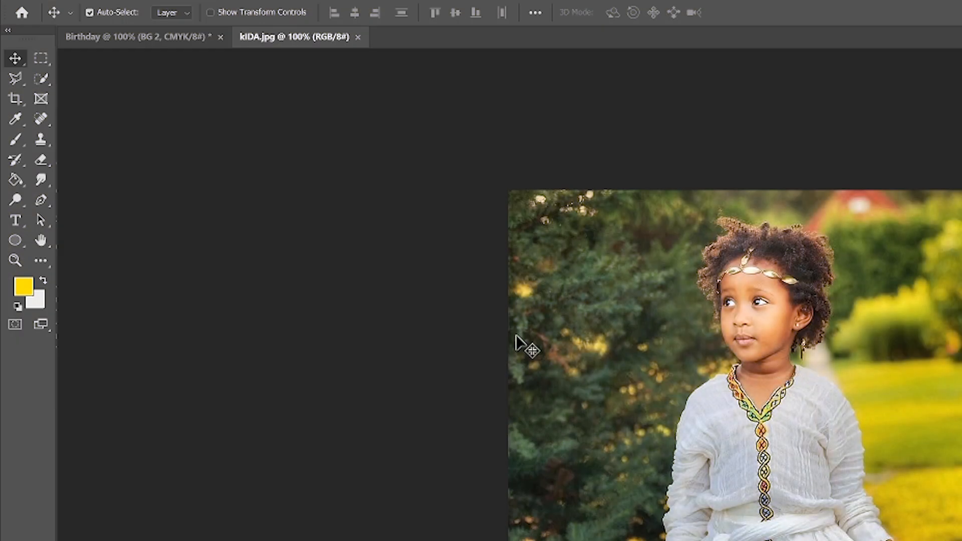
Activate the Quick Selection tool and try different magnifications of the girl's photo, including 450%, ending with the zoom at 150%
{"action": "left_click", "coordinate": [44, 79]}
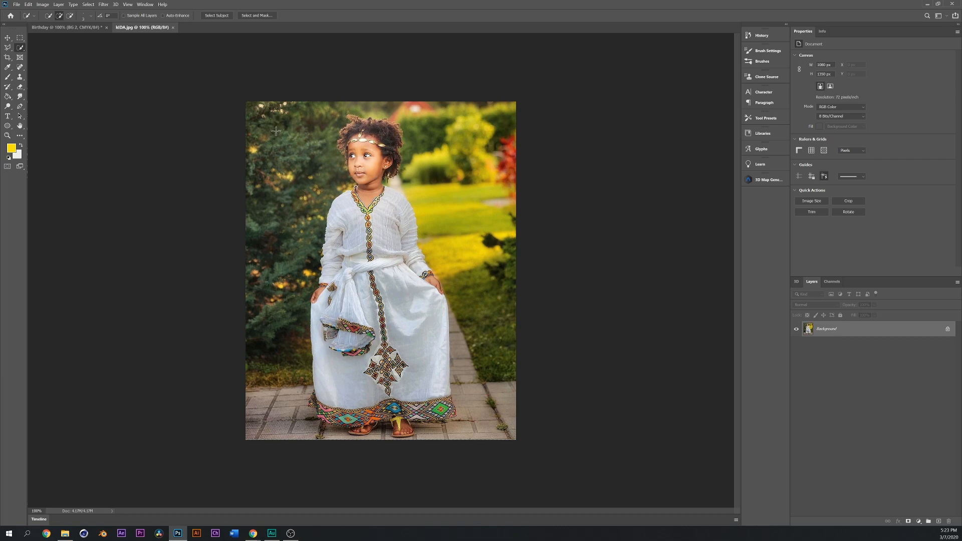
{"action": "scroll", "coordinate": [290, 135], "scroll_direction": "up", "scroll_amount": 10}
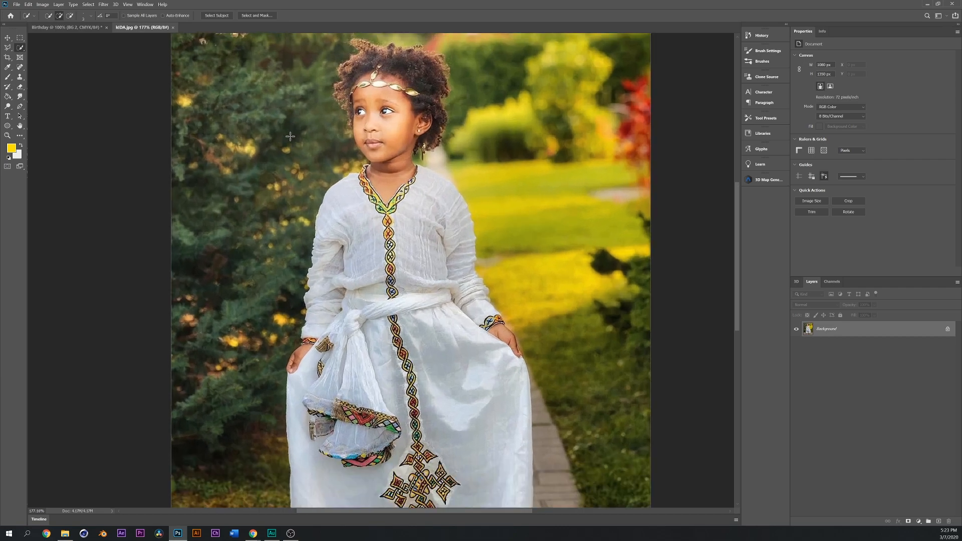
{"action": "scroll", "coordinate": [290, 136], "scroll_direction": "down", "scroll_amount": 3}
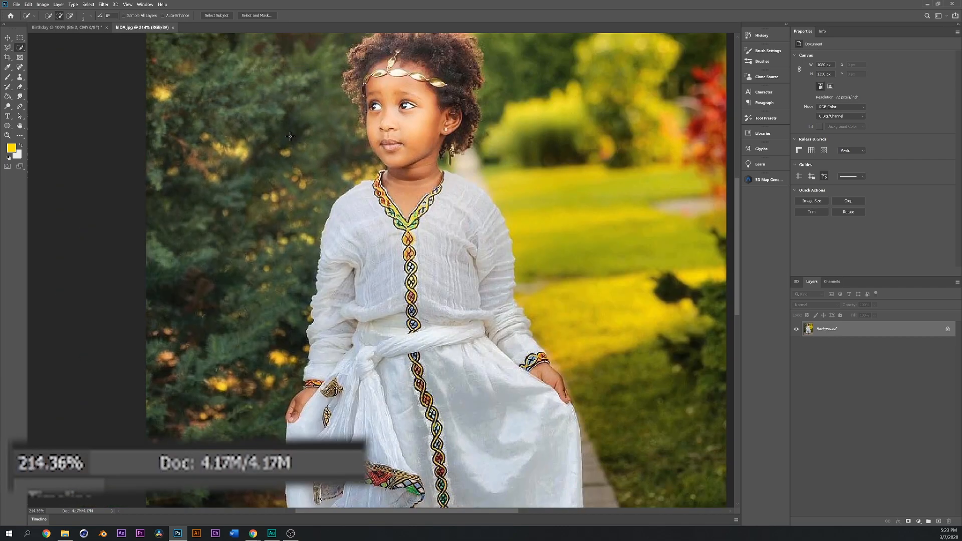
{"action": "scroll", "coordinate": [290, 137], "scroll_direction": "up", "scroll_amount": 4}
{"action": "scroll", "coordinate": [290, 137], "scroll_direction": "down", "scroll_amount": 4}
{"action": "left_click", "coordinate": [36, 510]}
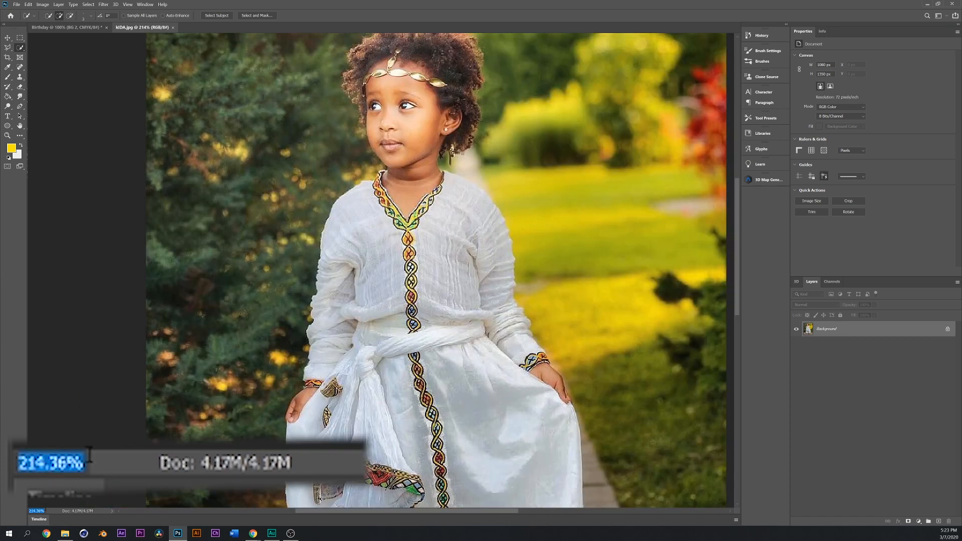
{"action": "type", "text": "450"}
{"action": "key", "text": "Return"}
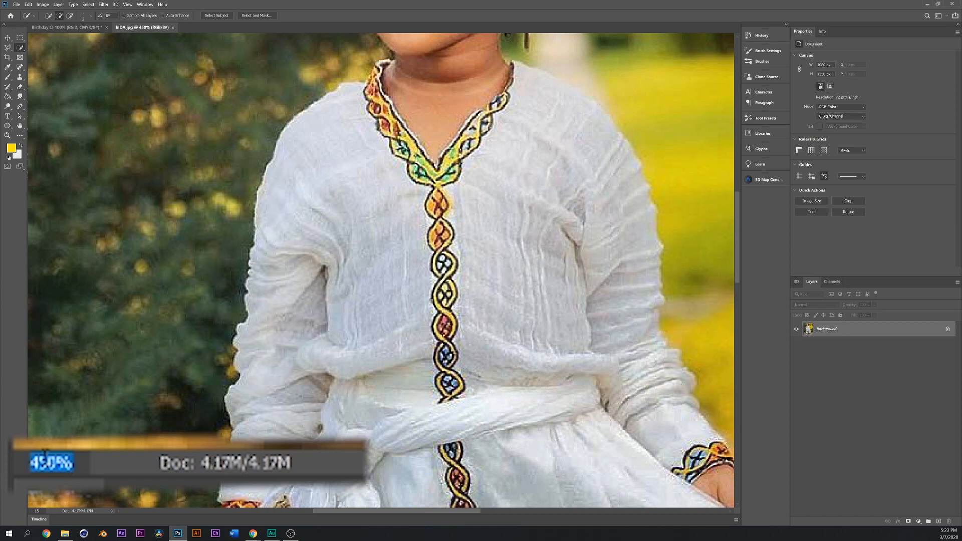
{"action": "type", "text": "150"}
{"action": "key", "text": "Return"}
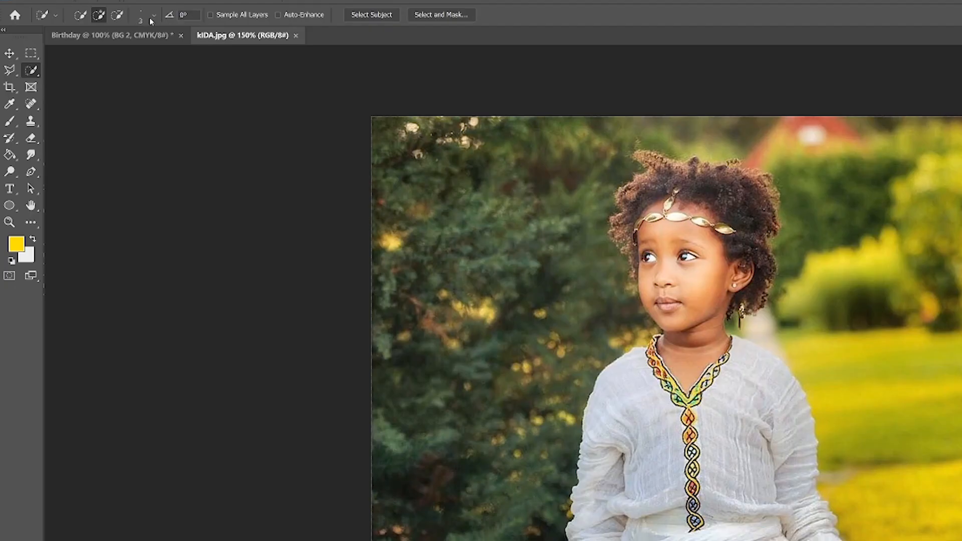
Enlarge the Quick Selection brush and select the girl from her head down to the embroidered hem of her dress
{"action": "left_click", "coordinate": [152, 18]}
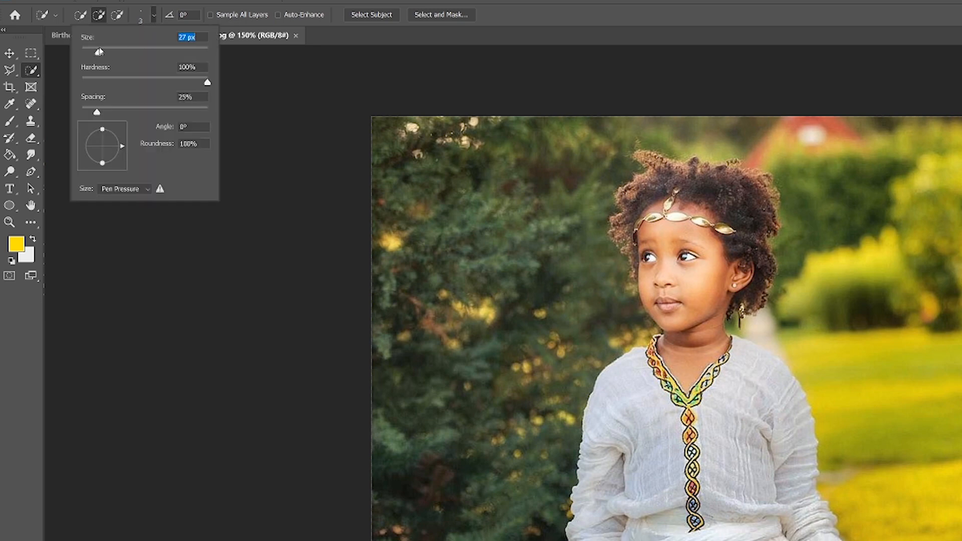
{"action": "left_click", "coordinate": [509, 24]}
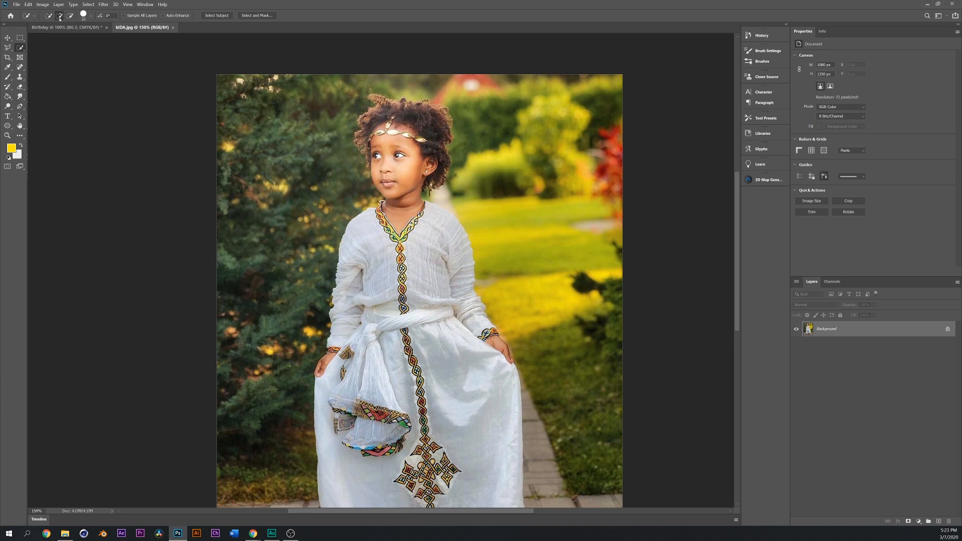
{"action": "left_click", "coordinate": [89, 17]}
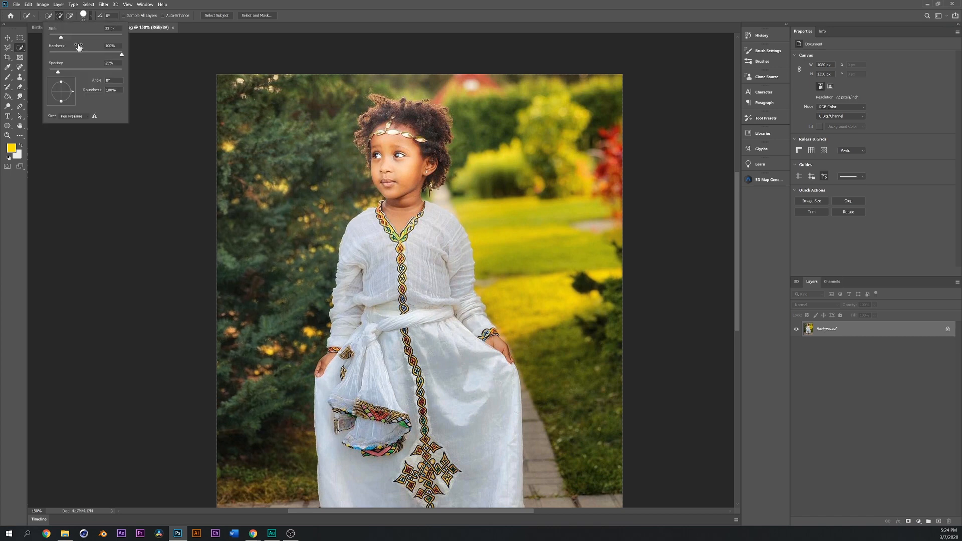
{"action": "left_click", "coordinate": [332, 19]}
{"action": "mouse_move", "coordinate": [395, 168]}
{"action": "left_mouse_down"}
{"action": "mouse_move", "coordinate": [405, 331]}
{"action": "mouse_move", "coordinate": [382, 315]}
{"action": "left_mouse_up"}
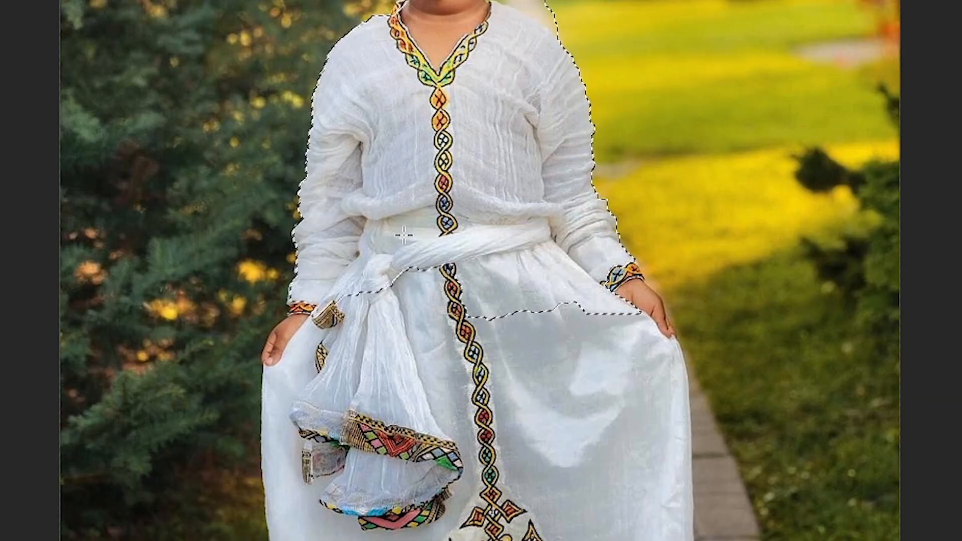
{"action": "left_click_drag", "start_coordinate": [403, 236], "coordinate": [621, 299]}
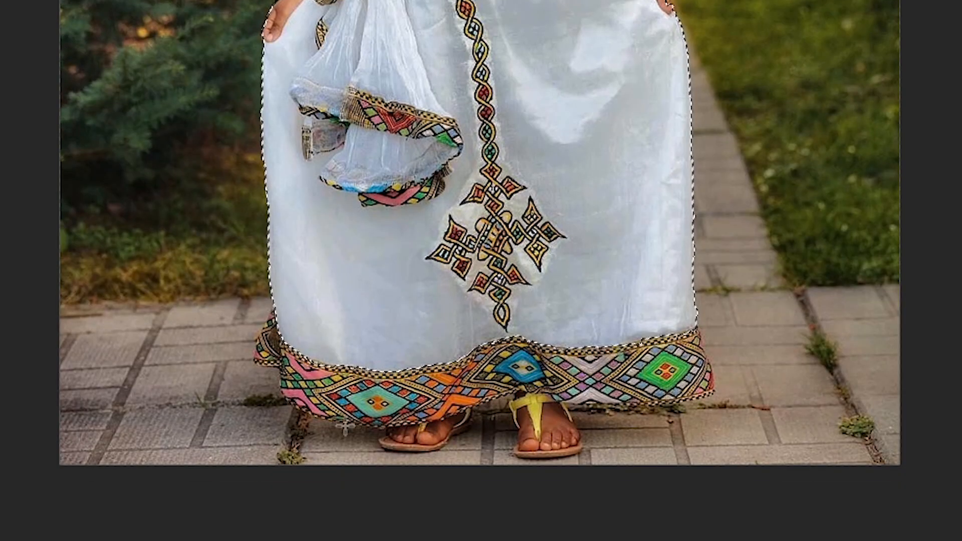
{"action": "left_click_drag", "start_coordinate": [326, 393], "coordinate": [689, 368]}
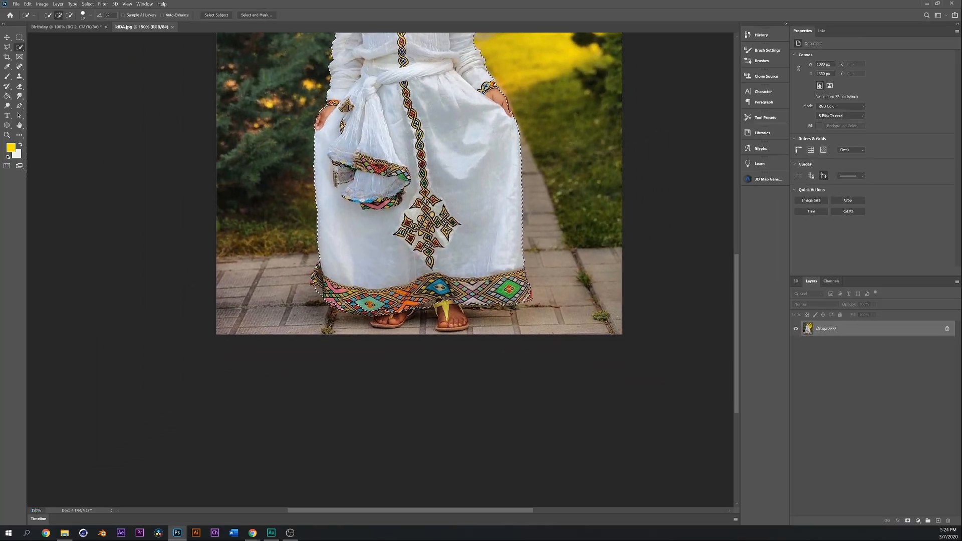
Magnify the photo to 350% and examine the selection edge from the dress's hem up to the girl's hair
{"action": "scroll", "coordinate": [376, 266], "scroll_direction": "up", "scroll_amount": 5}
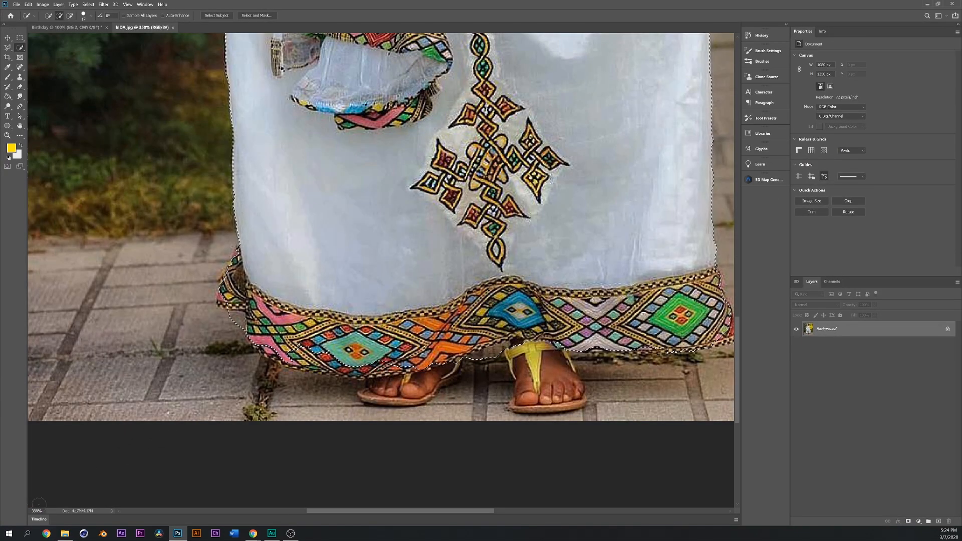
{"action": "scroll", "coordinate": [341, 295], "scroll_direction": "up", "scroll_amount": 5}
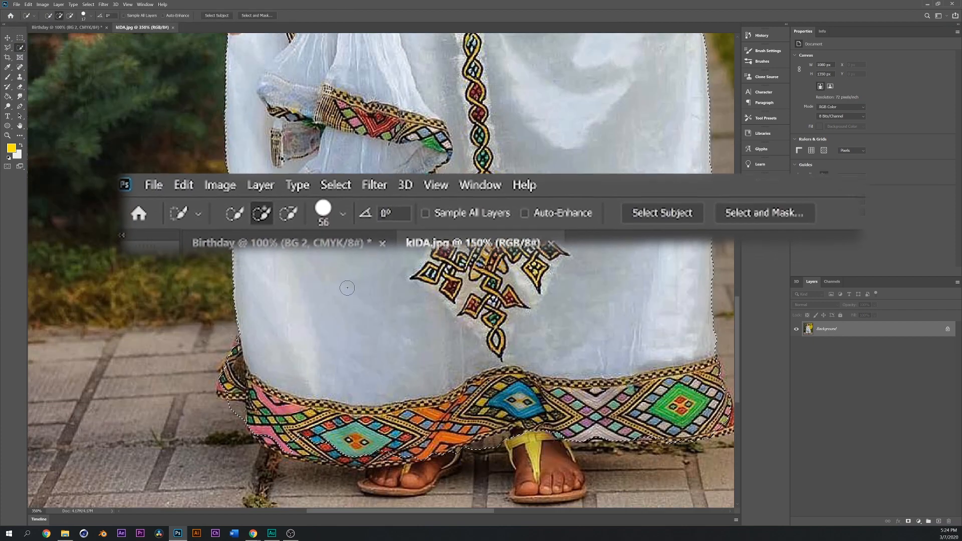
{"action": "scroll", "coordinate": [350, 286], "scroll_direction": "up", "scroll_amount": 10}
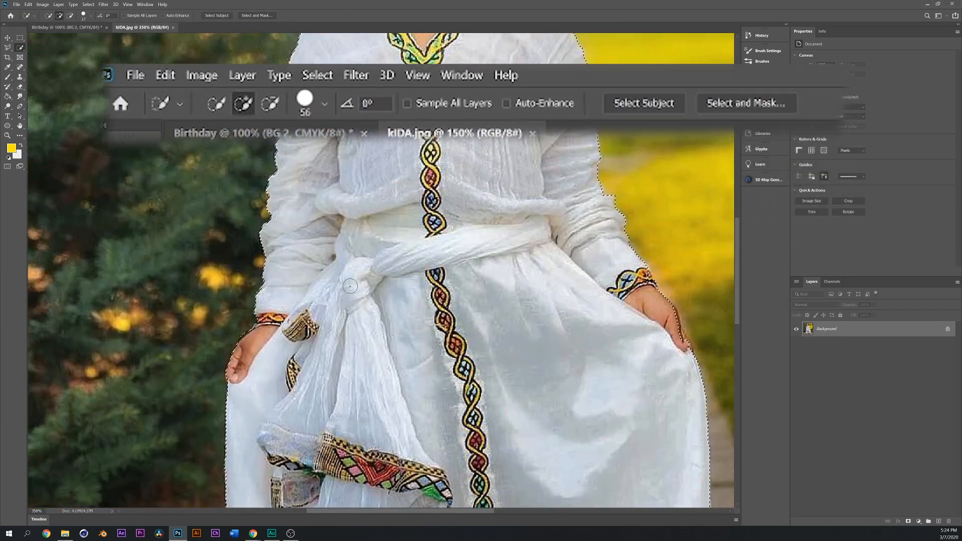
{"action": "scroll", "coordinate": [350, 285], "scroll_direction": "up", "scroll_amount": 8}
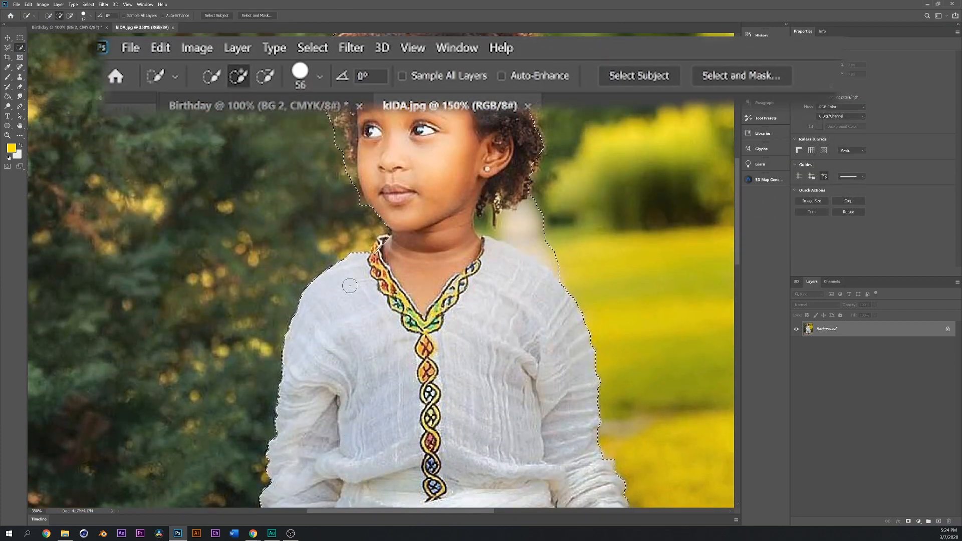
{"action": "scroll", "coordinate": [350, 285], "scroll_direction": "up", "scroll_amount": 3}
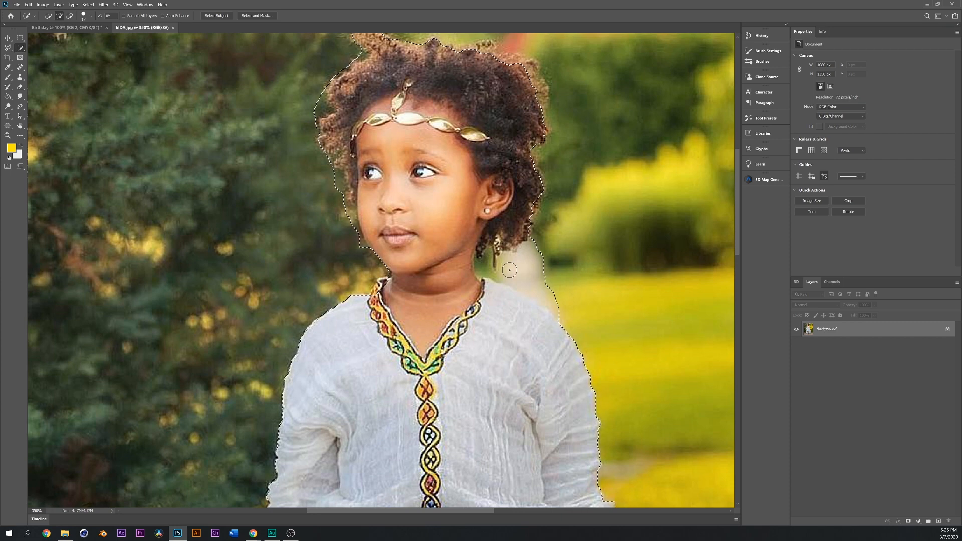
Turn on Quick Mask mode and examine how cleanly the mask follows the girl's hair, neck, sleeves and hands
{"action": "key", "text": "q"}
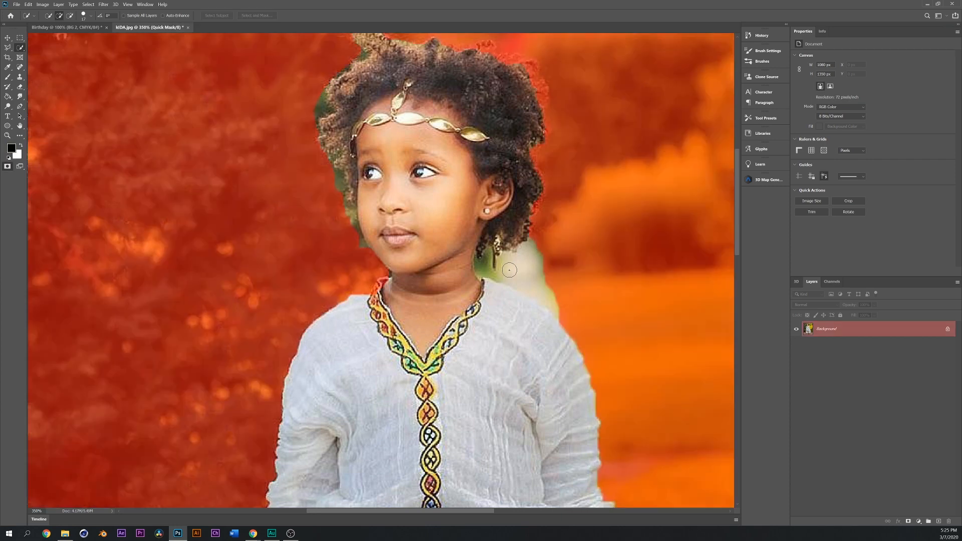
{"action": "scroll", "coordinate": [660, 214], "scroll_direction": "down", "scroll_amount": 7}
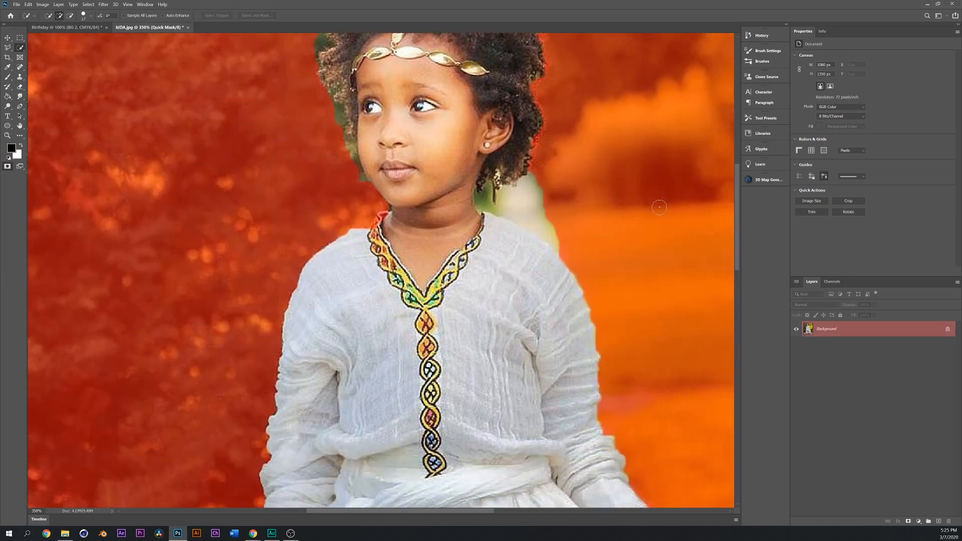
{"action": "scroll", "coordinate": [300, 249], "scroll_direction": "down", "scroll_amount": 7}
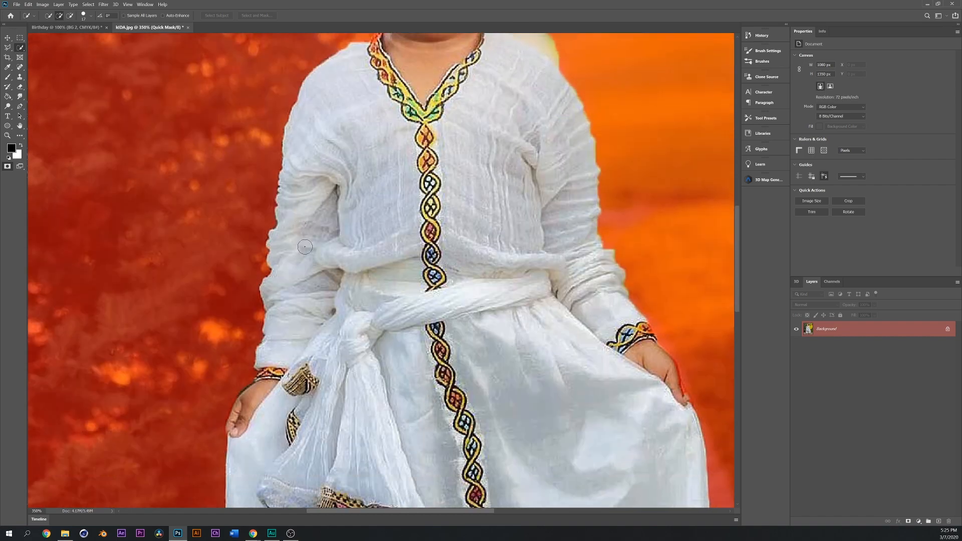
{"action": "scroll", "coordinate": [414, 235], "scroll_direction": "up", "scroll_amount": 6}
{"action": "scroll", "coordinate": [415, 235], "scroll_direction": "up", "scroll_amount": 1}
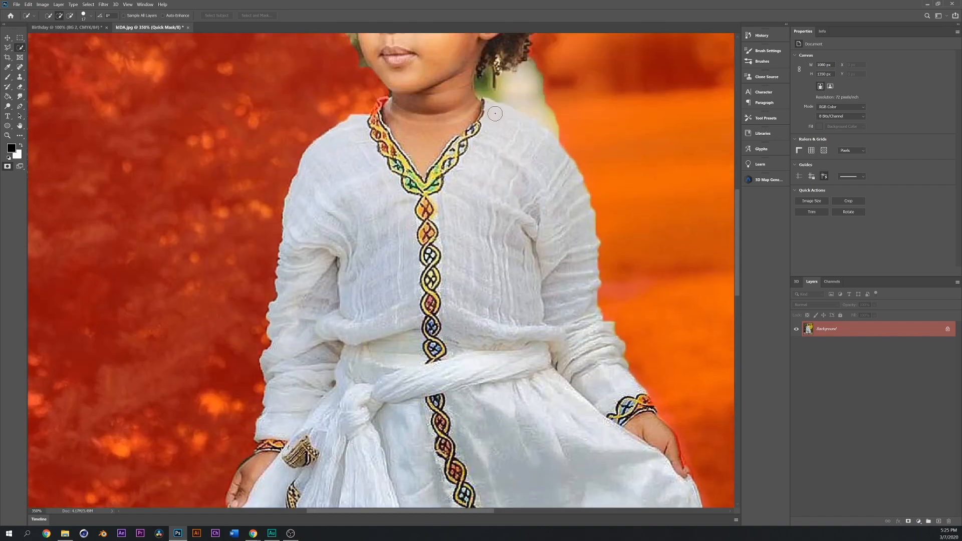
{"action": "scroll", "coordinate": [504, 168], "scroll_direction": "up", "scroll_amount": 8}
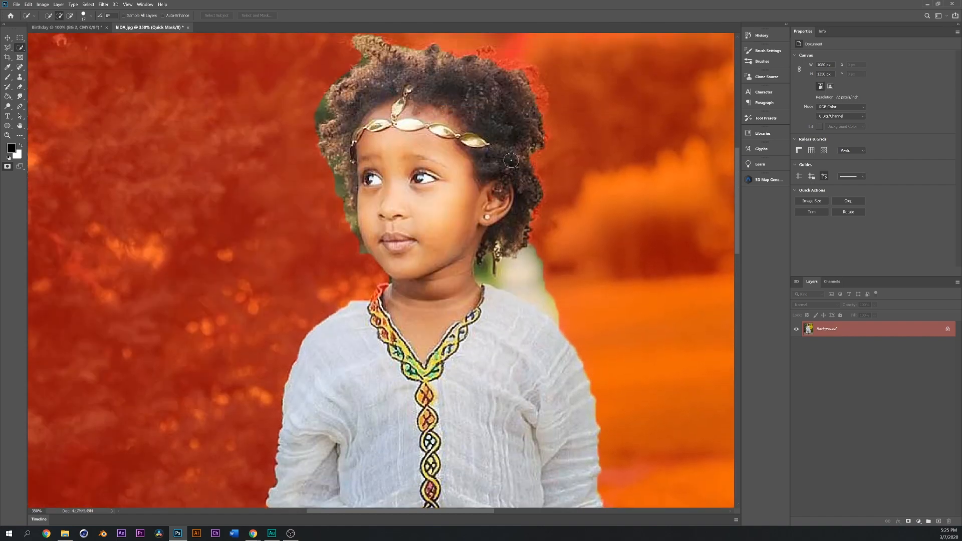
Exit Quick Mask and subtract the leftover background beside the girl's neck, hair and earring with a smaller Quick Selection brush
{"action": "key", "text": "q"}
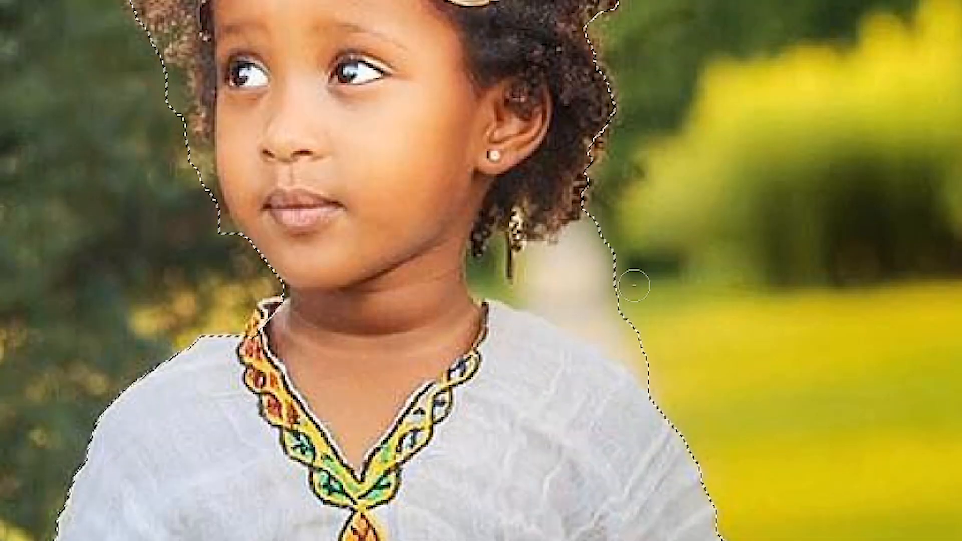
{"action": "mouse_move", "coordinate": [632, 276]}
{"action": "left_mouse_down"}
{"action": "mouse_move", "coordinate": [577, 290]}
{"action": "mouse_move", "coordinate": [612, 289]}
{"action": "mouse_move", "coordinate": [639, 334]}
{"action": "left_mouse_up"}
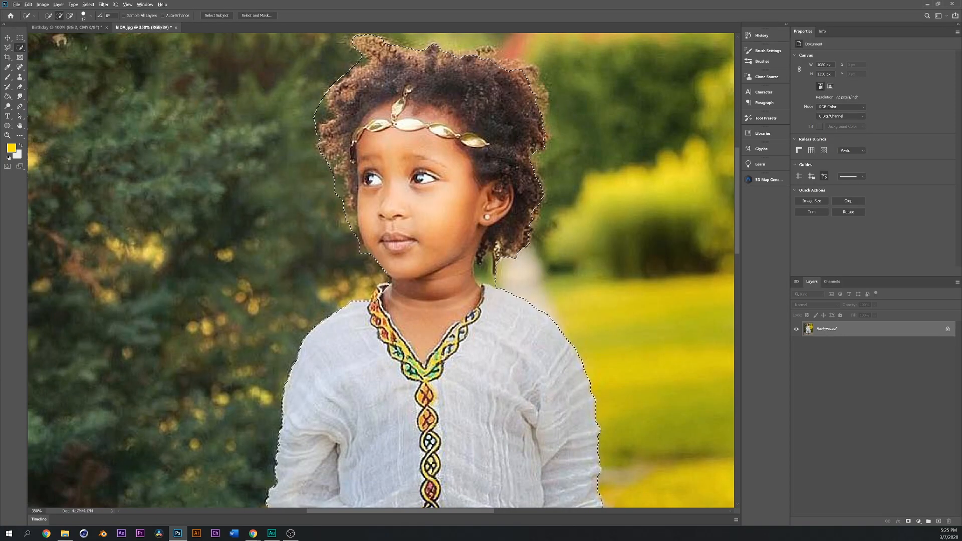
{"action": "left_click", "coordinate": [91, 17]}
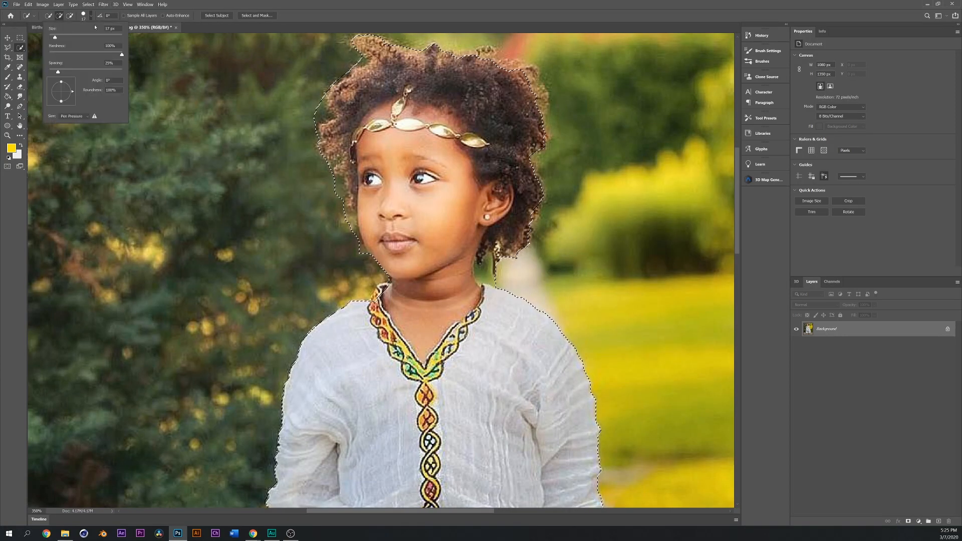
{"action": "left_click_drag", "start_coordinate": [54, 37], "coordinate": [51, 38]}
{"action": "left_click", "coordinate": [325, 182]}
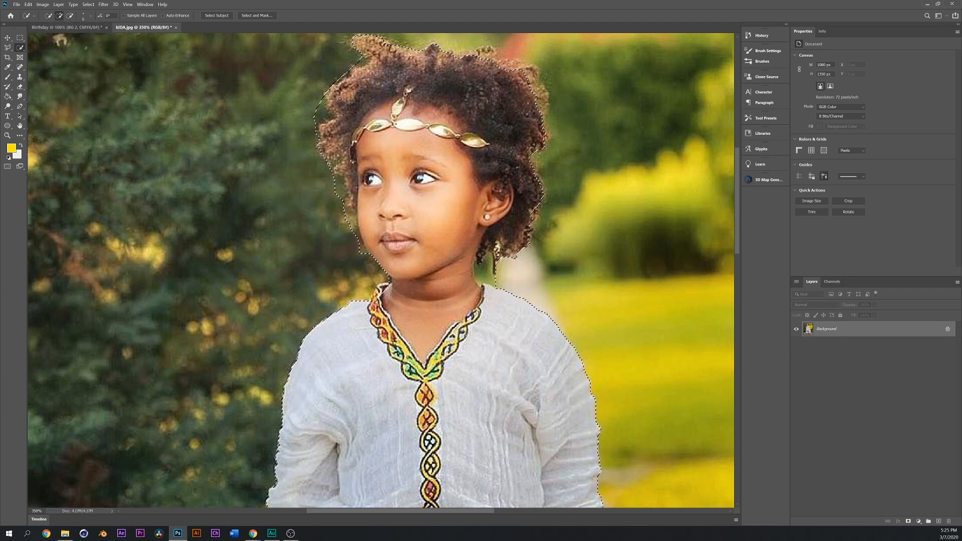
{"action": "left_click_drag", "start_coordinate": [325, 181], "coordinate": [330, 181]}
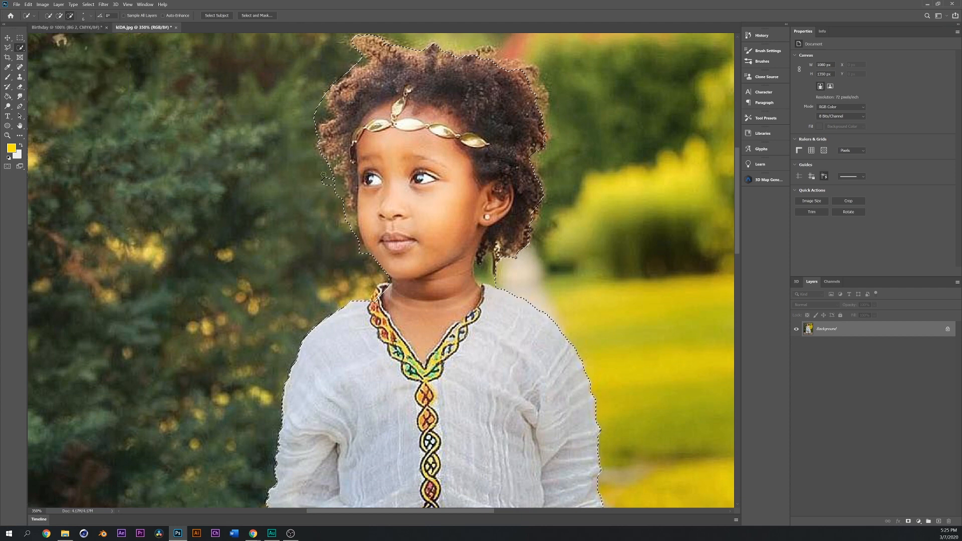
{"action": "left_click", "coordinate": [328, 188], "text": "alt"}
{"action": "left_click", "coordinate": [486, 271], "text": "alt"}
Examine the selection along the sleeves, hands, skirt and embroidered hem, comparing it with the Quick Mask overlay
{"action": "scroll", "coordinate": [316, 365], "scroll_direction": "down", "scroll_amount": 8}
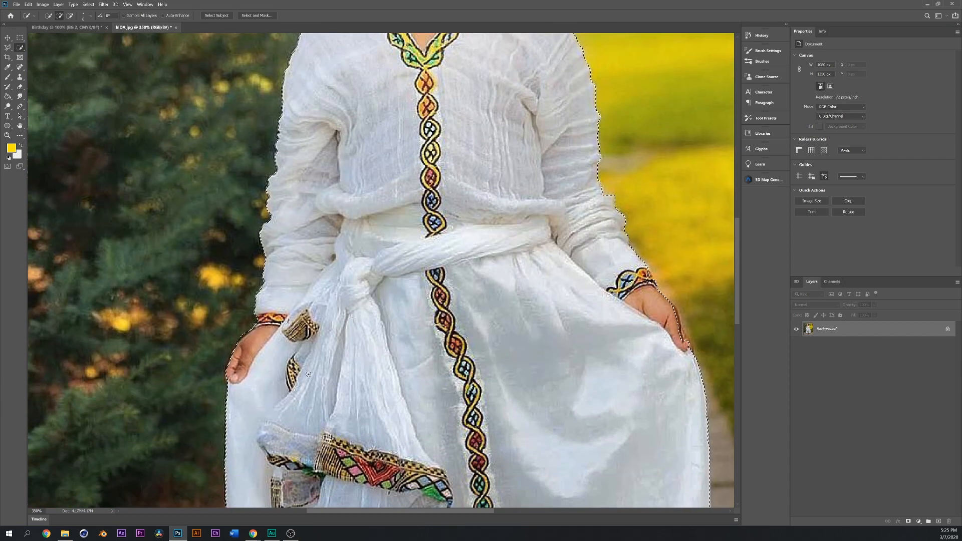
{"action": "key", "text": "q"}
{"action": "key", "text": "q"}
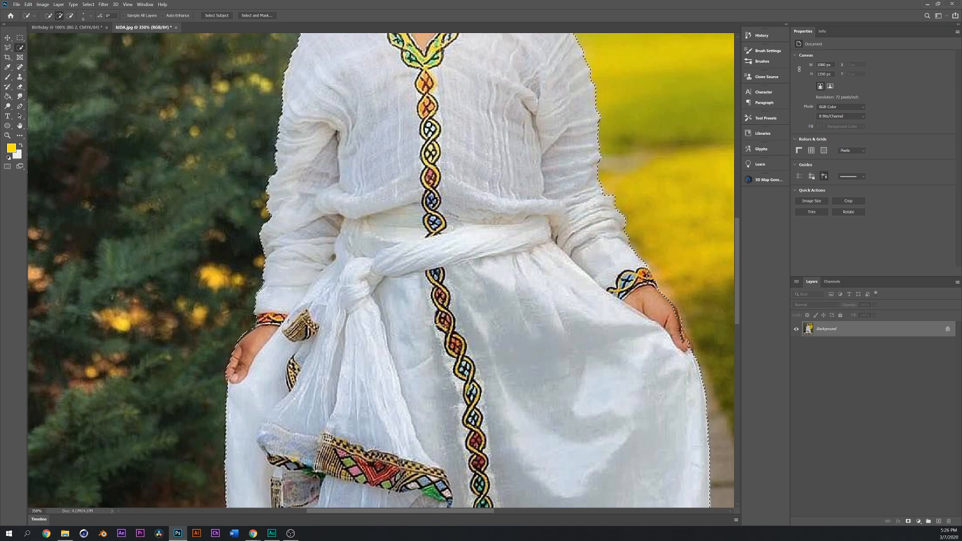
{"action": "key", "text": "q"}
{"action": "key", "text": "q"}
{"action": "scroll", "coordinate": [670, 309], "scroll_direction": "down", "scroll_amount": 10}
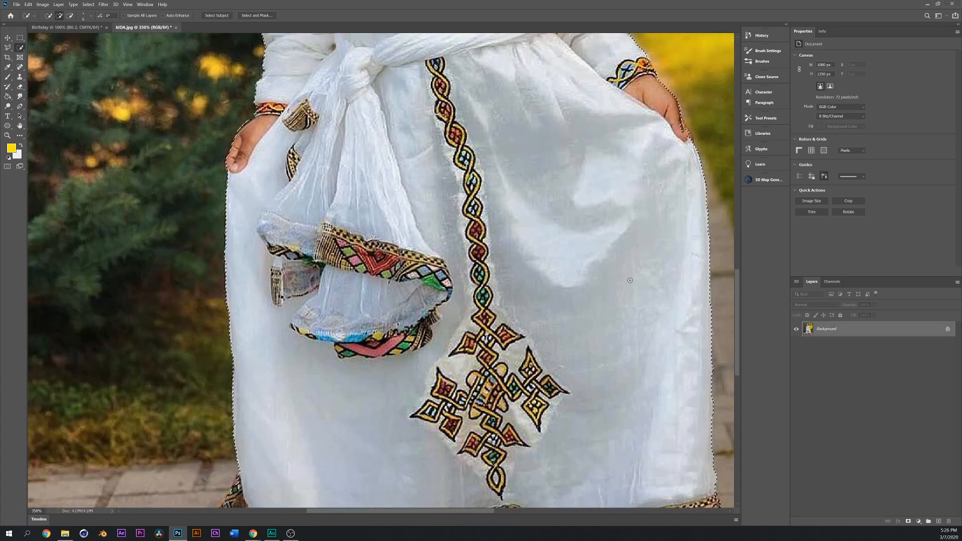
{"action": "key", "text": "q"}
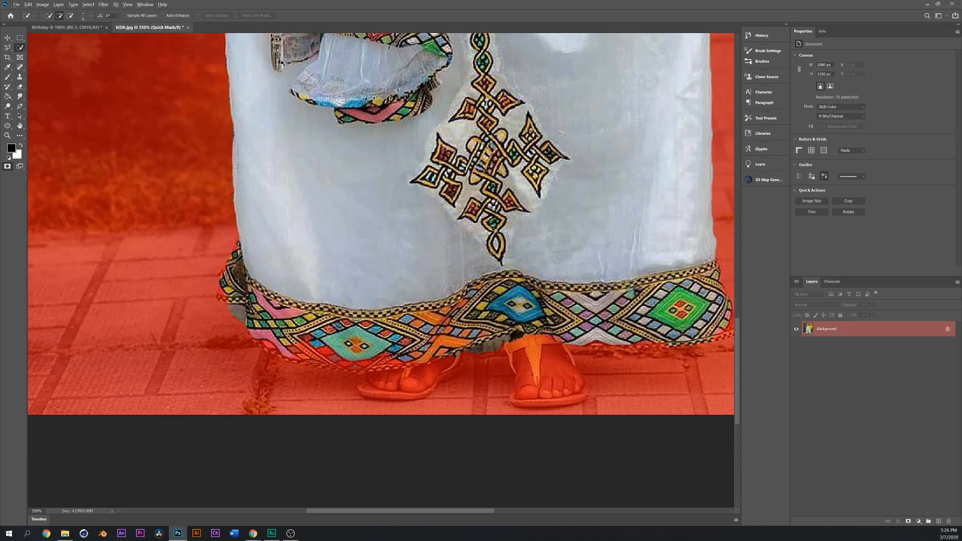
{"action": "key", "text": "q"}
{"action": "key", "text": "q"}
{"action": "key", "text": "q"}
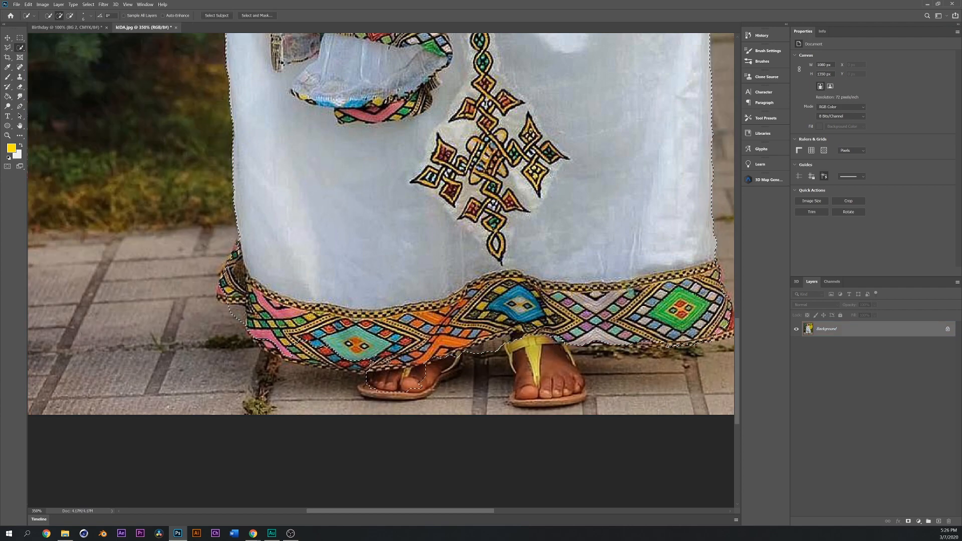
Shrink the Quick Selection brush and add the left-hand foot with its sandal to the selection
{"action": "left_click", "coordinate": [91, 16]}
{"action": "left_click_drag", "start_coordinate": [52, 37], "coordinate": [49, 37]}
{"action": "left_click_drag", "start_coordinate": [369, 389], "coordinate": [431, 386]}
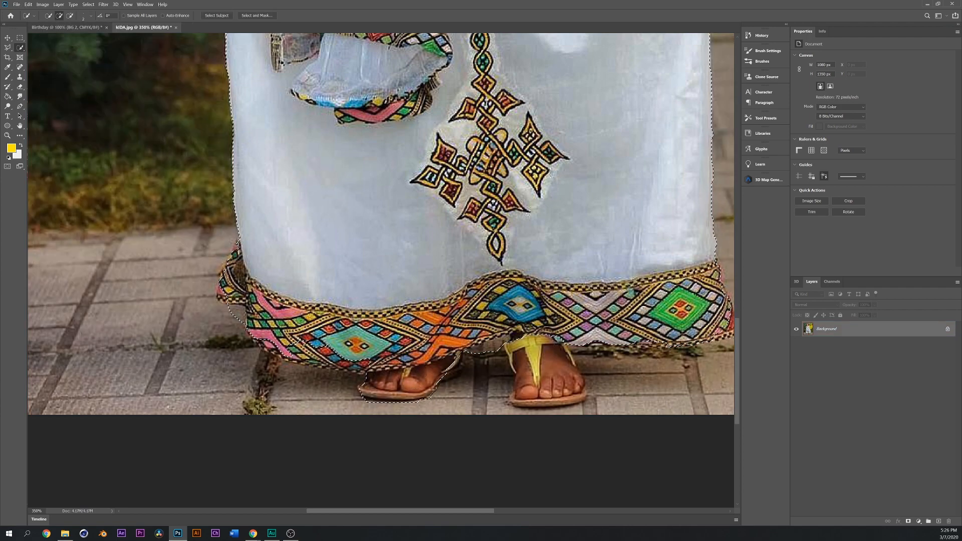
{"action": "left_click", "coordinate": [347, 357]}
{"action": "scroll", "coordinate": [381, 310], "scroll_direction": "up", "scroll_amount": 2}
{"action": "scroll", "coordinate": [381, 310], "scroll_direction": "down", "scroll_amount": 2}
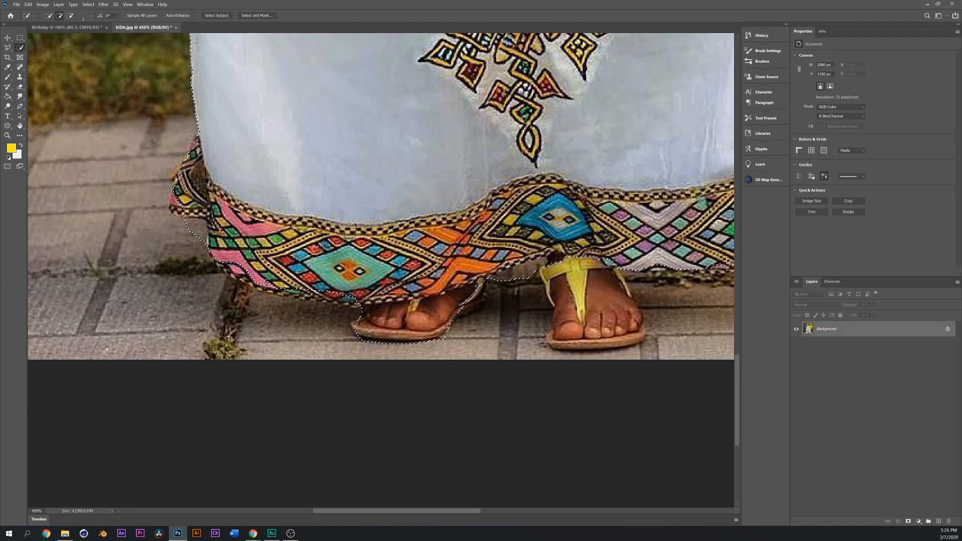
Refine the selection at the hem's left corner and subtract the strip of pavement under the hem between the feet
{"action": "left_click", "coordinate": [176, 205]}
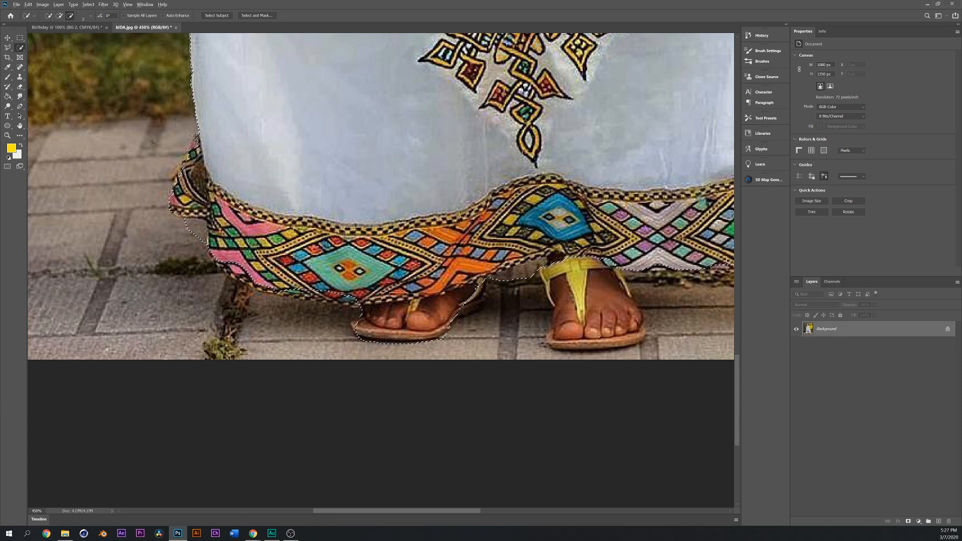
{"action": "key", "text": "q"}
{"action": "key", "text": "q"}
{"action": "scroll", "coordinate": [375, 295], "scroll_direction": "right", "scroll_amount": 5}
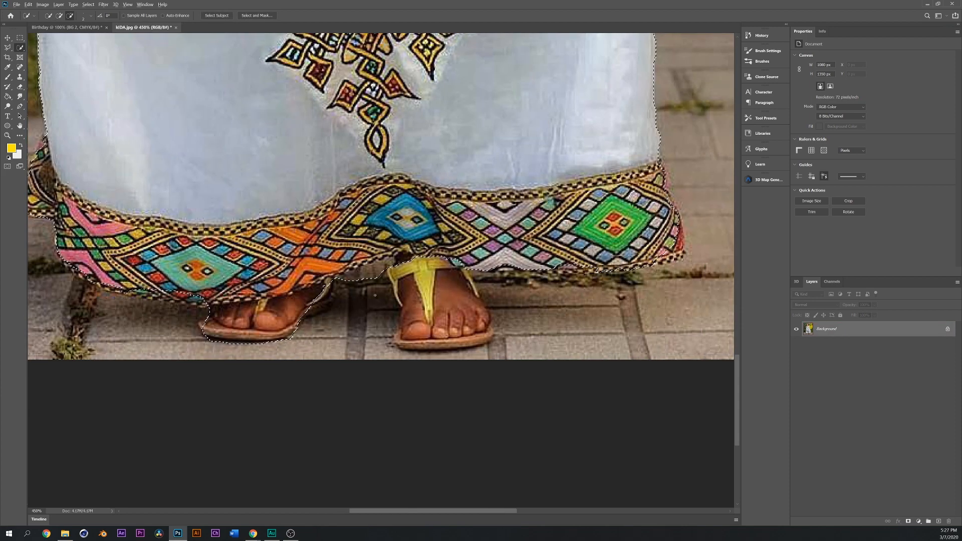
{"action": "key", "text": "q"}
{"action": "key", "text": "q"}
{"action": "left_click", "coordinate": [371, 273], "text": "alt"}
{"action": "left_click", "coordinate": [403, 258], "text": "alt"}
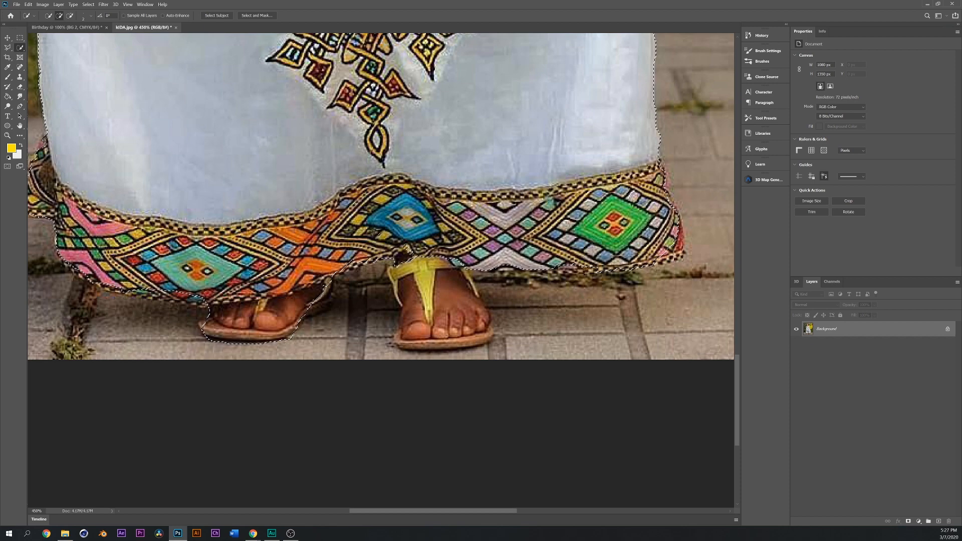
Add the right-hand foot and its yellow-strapped sandal to the selection, checking it with Quick Mask
{"action": "key", "text": "q"}
{"action": "key", "text": "q"}
{"action": "key", "text": "q"}
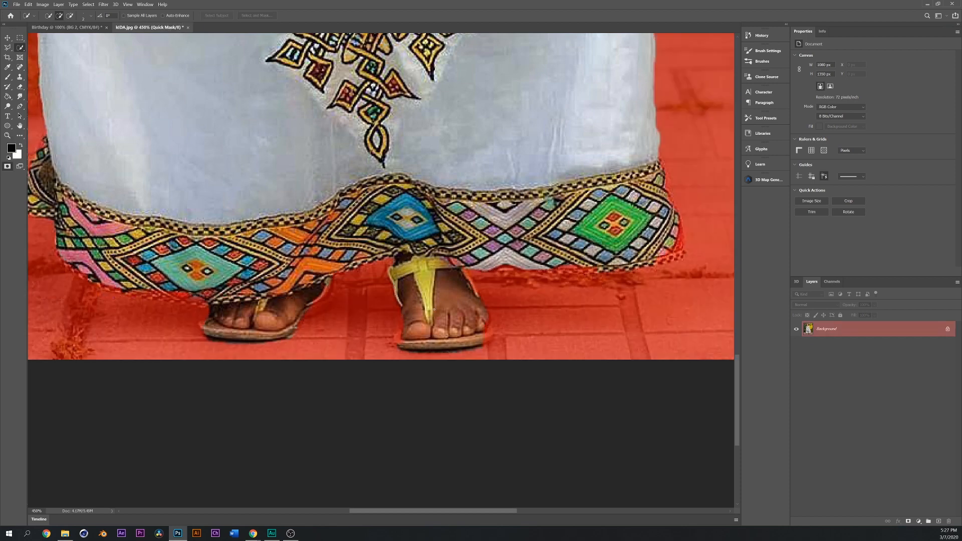
{"action": "key", "text": "q"}
{"action": "key", "text": "q"}
{"action": "key", "text": "q"}
{"action": "key", "text": "q"}
{"action": "key", "text": "q"}
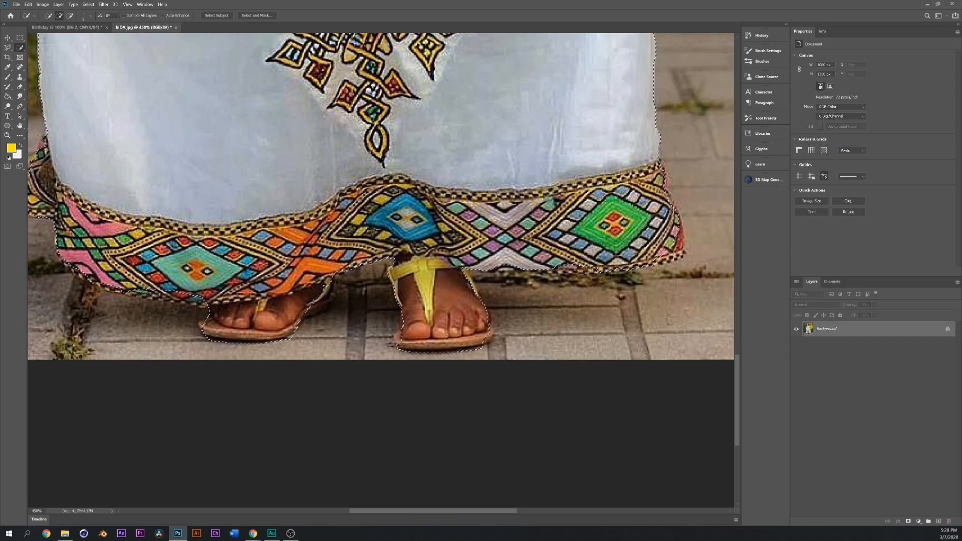
Fill in the missing lower edges and right corner of the embroidered hem in the selection, checking with Quick Mask
{"action": "key", "text": "q"}
{"action": "key", "text": "q"}
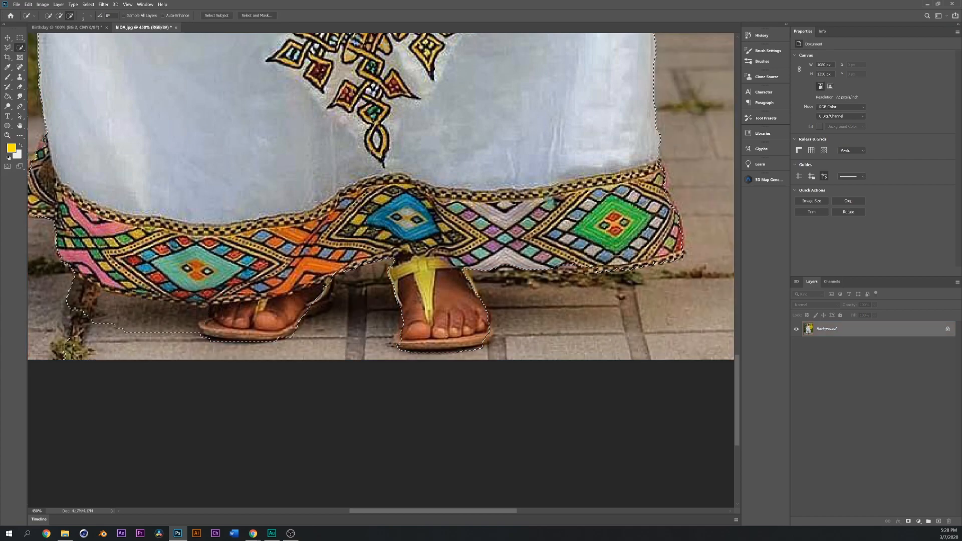
{"action": "key", "text": "q"}
{"action": "key", "text": "q"}
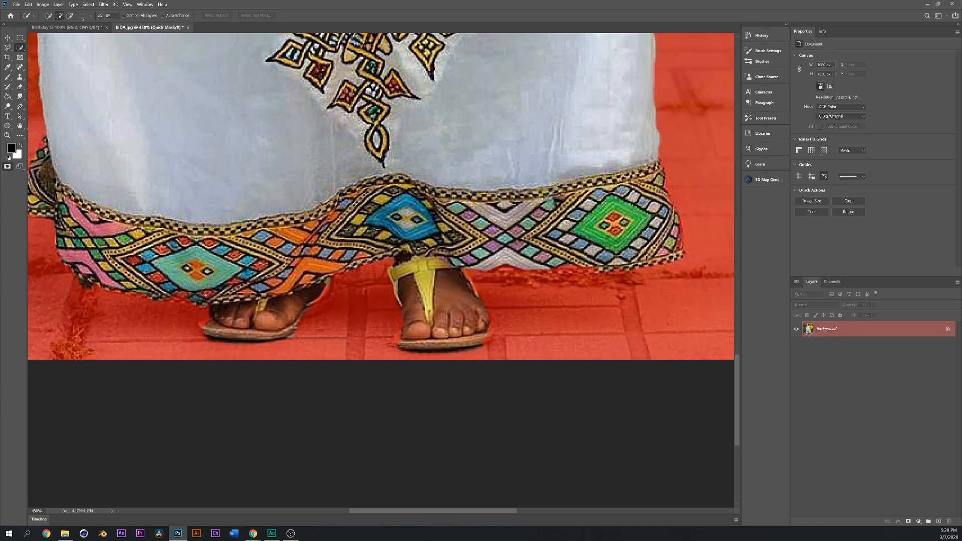
Refine the selection along the top of the girl's hair and beside her left cheek, checking with Quick Mask
{"action": "left_click_drag", "start_coordinate": [736, 396], "coordinate": [765, 173]}
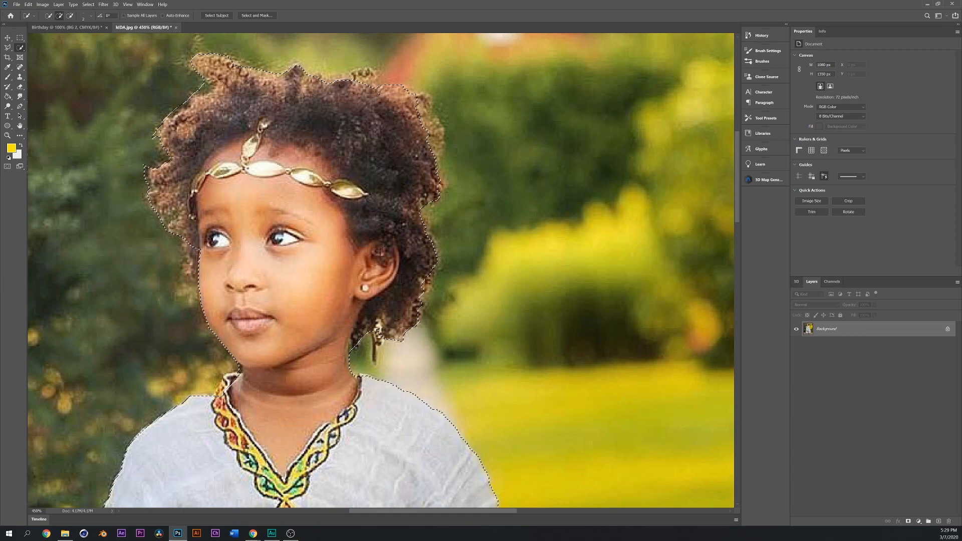
{"action": "left_click_drag", "start_coordinate": [366, 79], "coordinate": [406, 95]}
{"action": "left_click_drag", "start_coordinate": [193, 246], "coordinate": [192, 260]}
{"action": "key", "text": "q"}
{"action": "key", "text": "q"}
{"action": "key", "text": "q"}
{"action": "key", "text": "q"}
{"action": "key", "text": "q"}
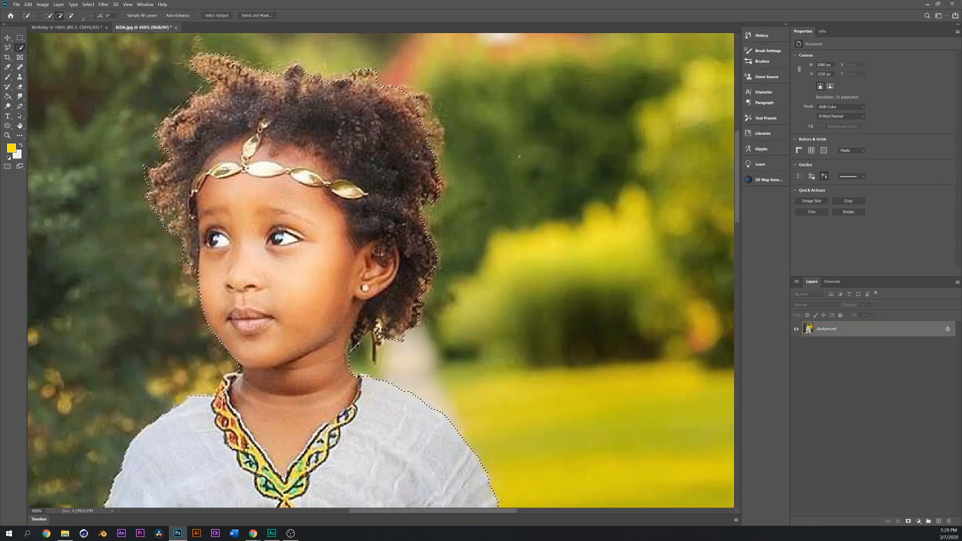
{"action": "key", "text": "q"}
Fit the whole photo in view and open the selection in the Select and Mask workspace
{"action": "key", "text": "ctrl+0"}
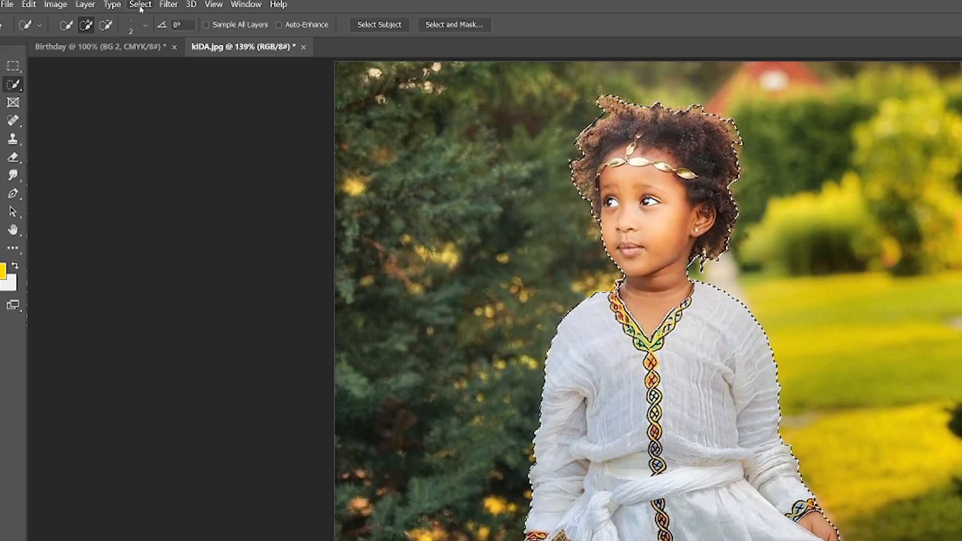
{"action": "left_click", "coordinate": [141, 5]}
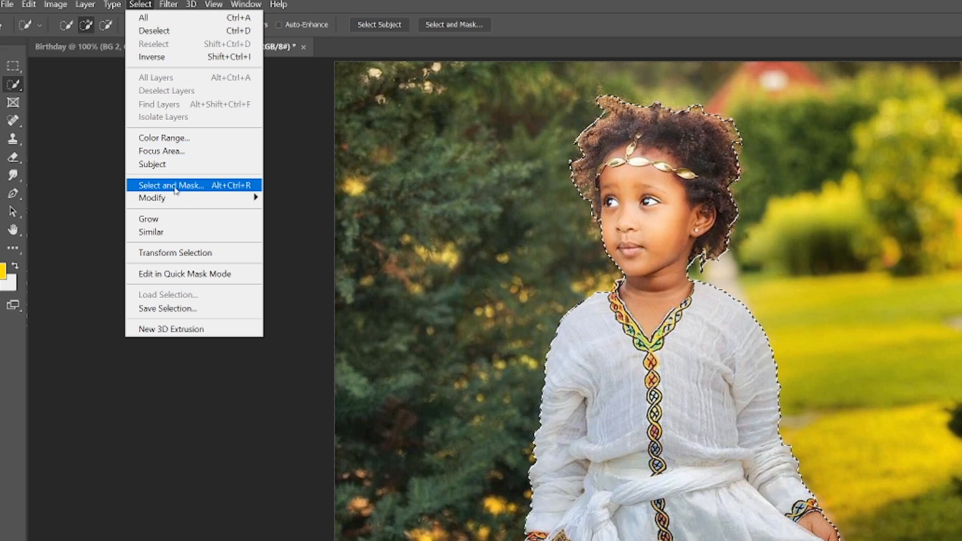
{"action": "left_click", "coordinate": [200, 185]}
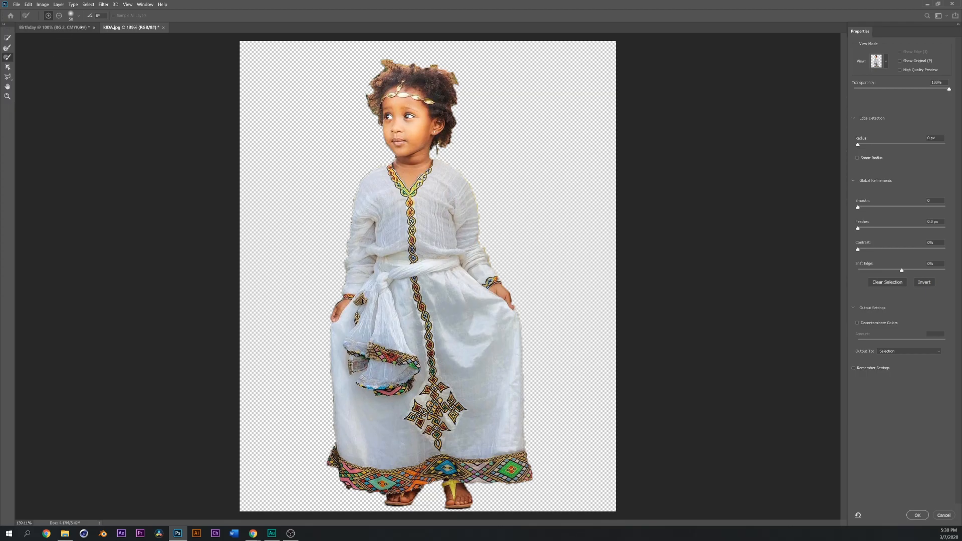
Check the refine brush settings and examine the cutout's edges around the girl's hair and shoulders at 437% magnification
{"action": "left_click", "coordinate": [78, 18]}
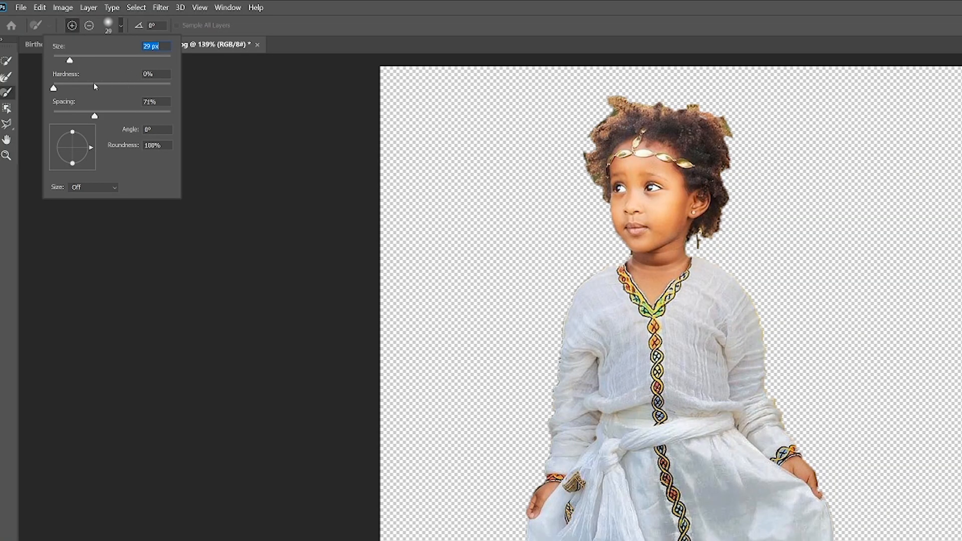
{"action": "left_click", "coordinate": [405, 52]}
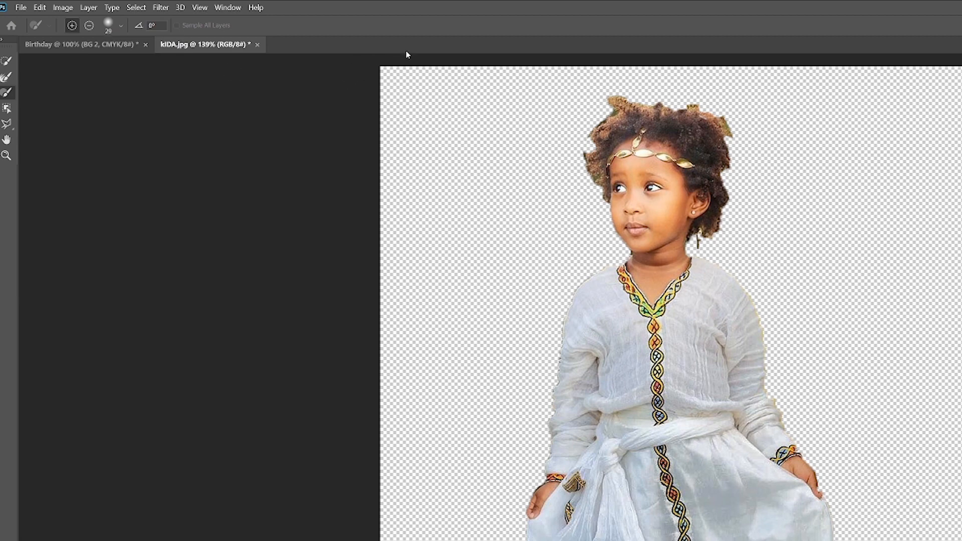
{"action": "scroll", "coordinate": [630, 330], "scroll_direction": "up", "scroll_amount": 12}
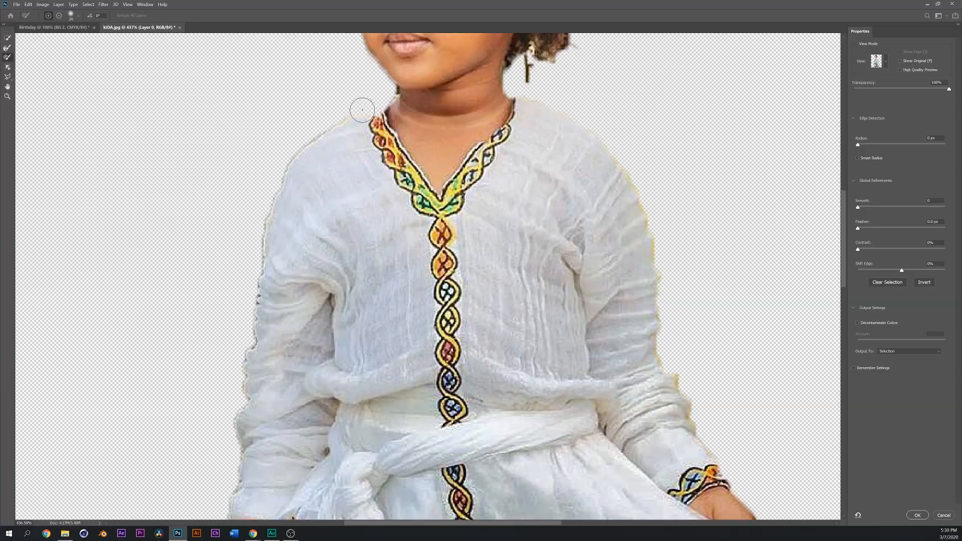
{"action": "scroll", "coordinate": [442, 195], "scroll_direction": "up", "scroll_amount": 5}
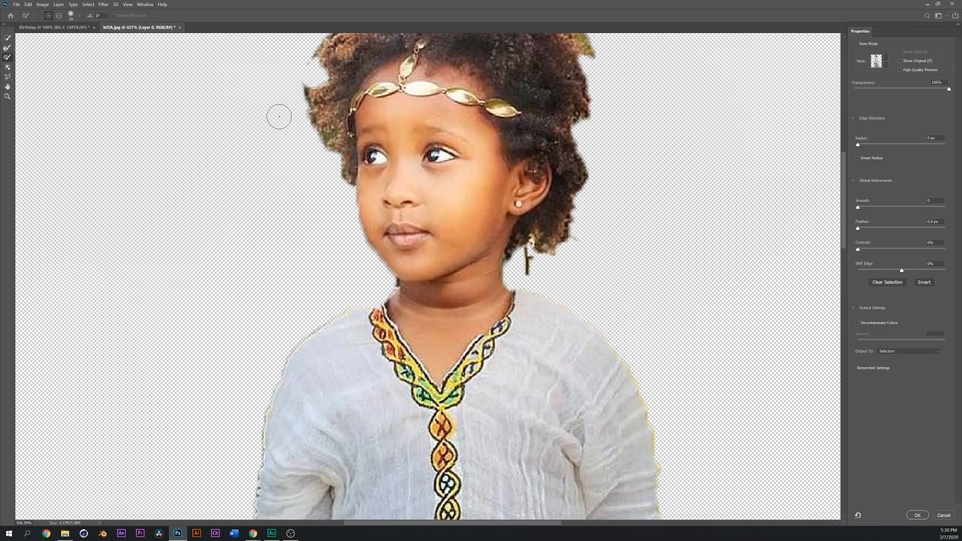
{"action": "scroll", "coordinate": [278, 127], "scroll_direction": "up", "scroll_amount": 1}
{"action": "mouse_move", "coordinate": [266, 142]}
{"action": "left_mouse_down"}
{"action": "mouse_move", "coordinate": [719, 209]}
{"action": "mouse_move", "coordinate": [694, 204]}
{"action": "left_mouse_up"}
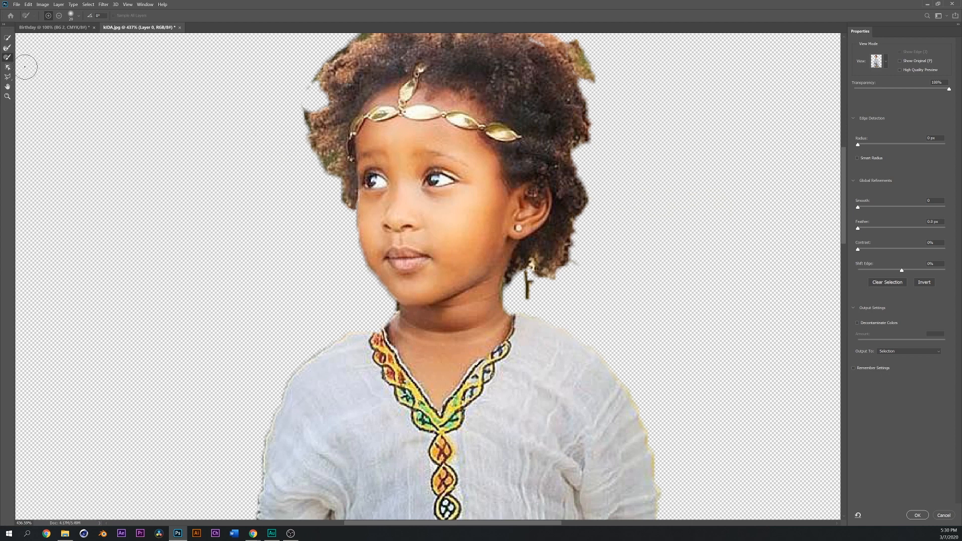
Switch the Refine Edge brush to subtract mode and set its size to 7 px for the hair edges
{"action": "left_click", "coordinate": [78, 17]}
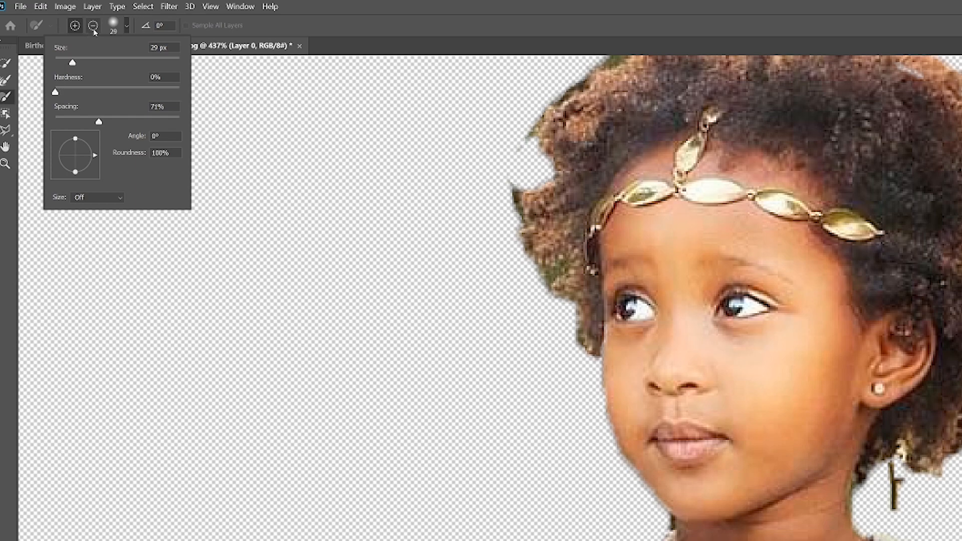
{"action": "left_click", "coordinate": [93, 30]}
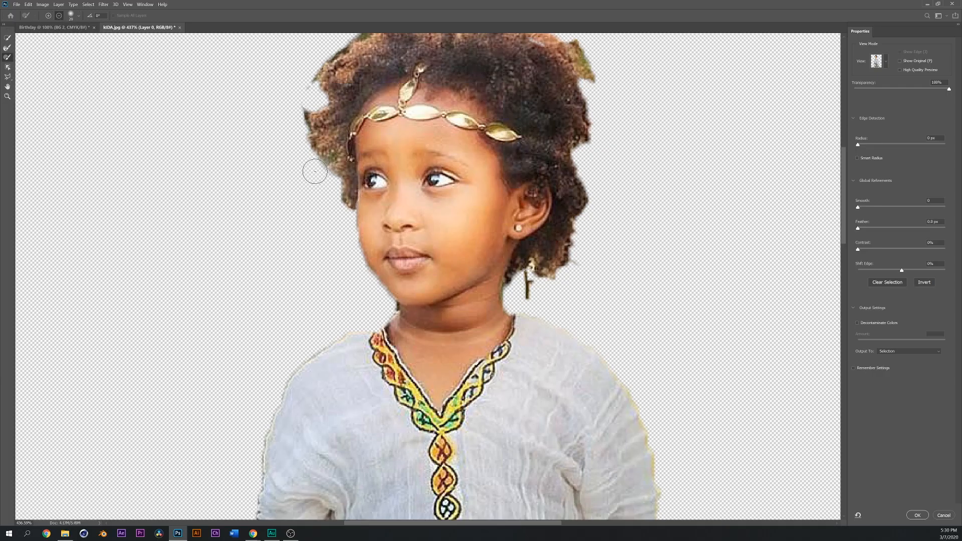
{"action": "right_click", "coordinate": [315, 171]}
{"action": "key", "text": "Return"}
{"action": "scroll", "coordinate": [301, 136], "scroll_direction": "up", "scroll_amount": 5}
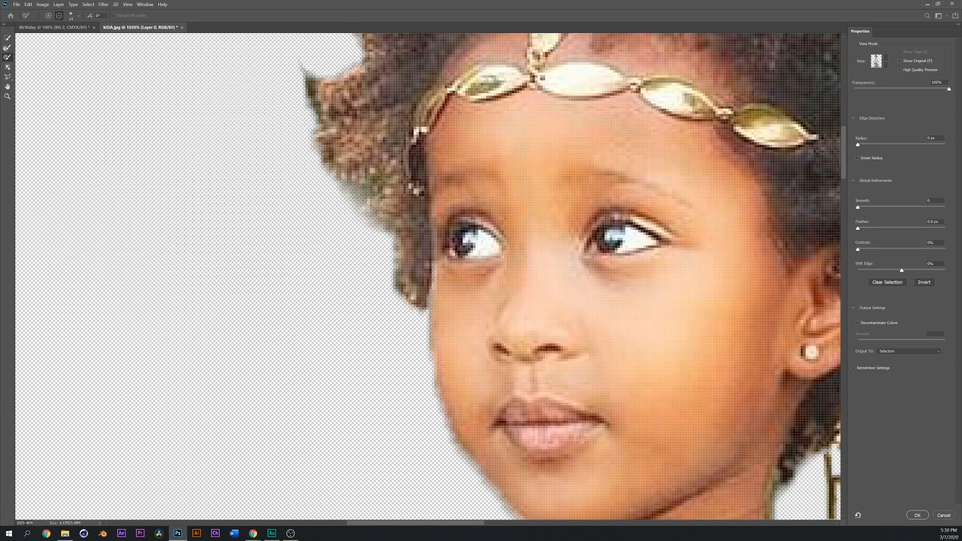
{"action": "scroll", "coordinate": [308, 246], "scroll_direction": "down", "scroll_amount": 1}
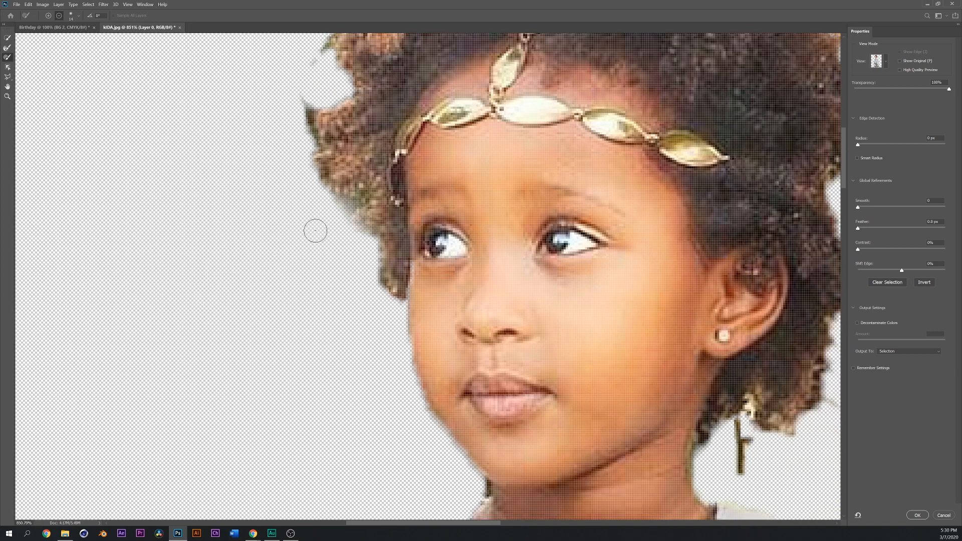
{"action": "right_click", "coordinate": [259, 200]}
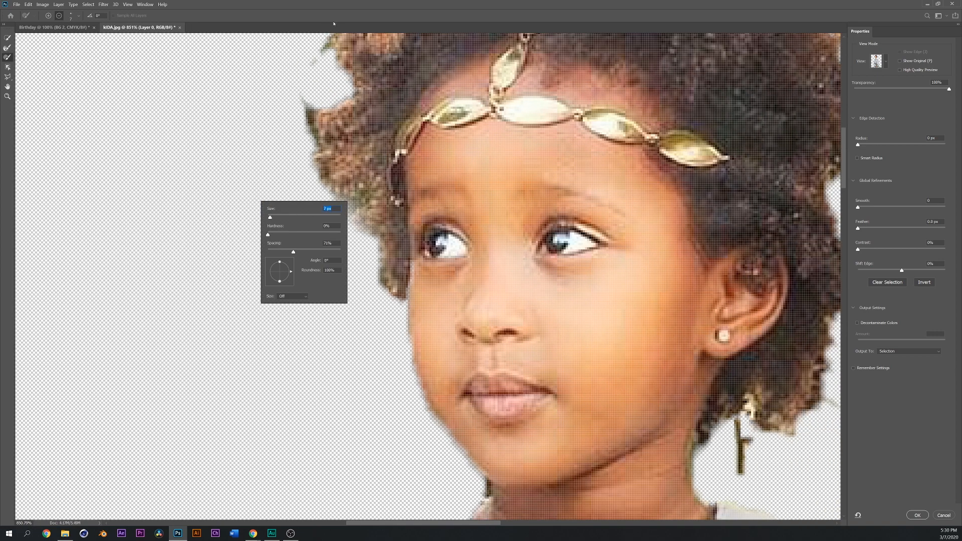
{"action": "left_click", "coordinate": [333, 24]}
{"action": "left_click", "coordinate": [78, 15]}
{"action": "left_click", "coordinate": [78, 16]}
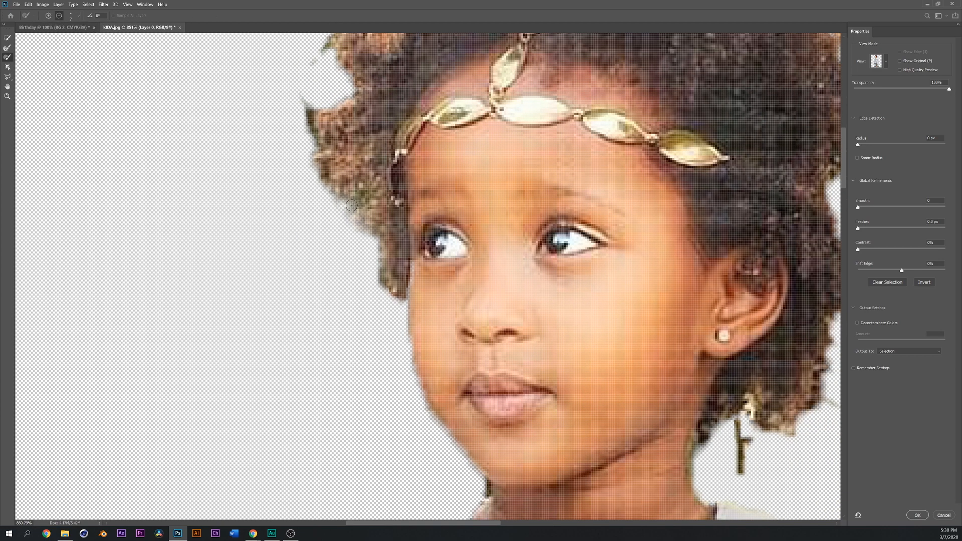
Subtract the leftover background along the hair edge on the girl's right side, up to the crown, with the Refine Edge brush
{"action": "mouse_move", "coordinate": [351, 206]}
{"action": "left_mouse_down"}
{"action": "mouse_move", "coordinate": [314, 175]}
{"action": "mouse_move", "coordinate": [304, 102]}
{"action": "mouse_move", "coordinate": [314, 106]}
{"action": "left_mouse_up"}
{"action": "scroll", "coordinate": [315, 65], "scroll_direction": "up", "scroll_amount": 3}
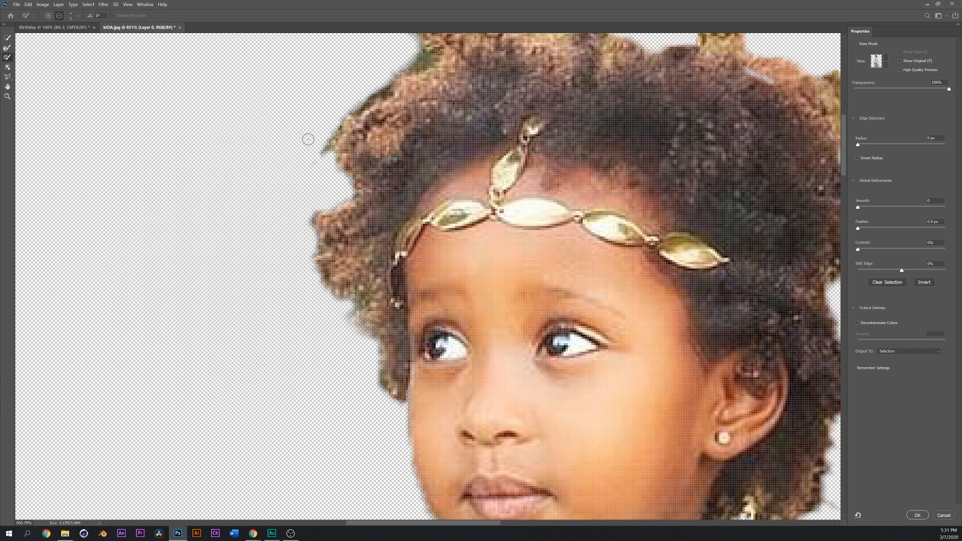
{"action": "scroll", "coordinate": [346, 150], "scroll_direction": "up", "scroll_amount": 2}
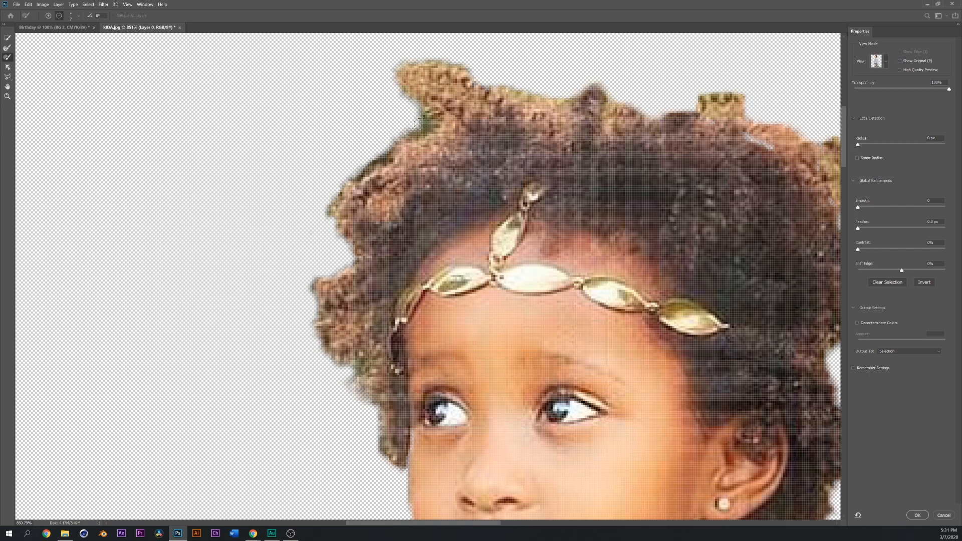
{"action": "mouse_move", "coordinate": [417, 123]}
{"action": "left_mouse_down"}
{"action": "mouse_move", "coordinate": [329, 189]}
{"action": "mouse_move", "coordinate": [329, 209]}
{"action": "left_mouse_up"}
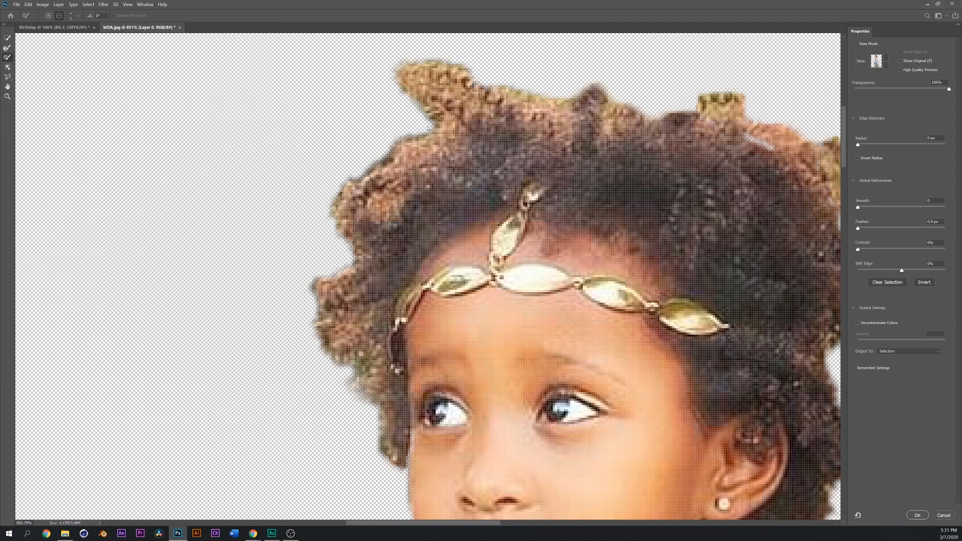
Trim the background remnants along the top of the hair and at the upper corner on the girl's left side
{"action": "left_click_drag", "start_coordinate": [382, 522], "coordinate": [452, 522]}
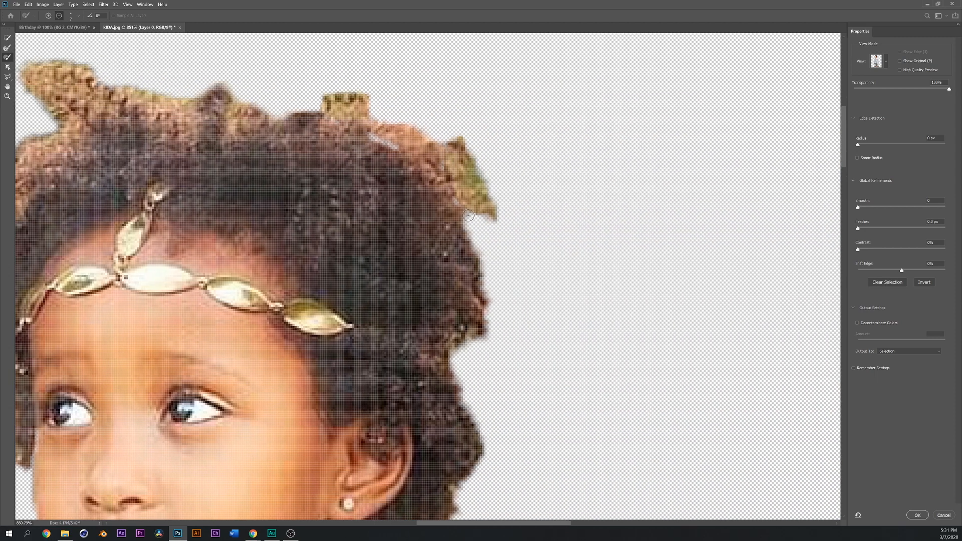
{"action": "mouse_move", "coordinate": [488, 187]}
{"action": "left_mouse_down"}
{"action": "mouse_move", "coordinate": [464, 145]}
{"action": "mouse_move", "coordinate": [478, 182]}
{"action": "mouse_move", "coordinate": [496, 193]}
{"action": "left_mouse_up"}
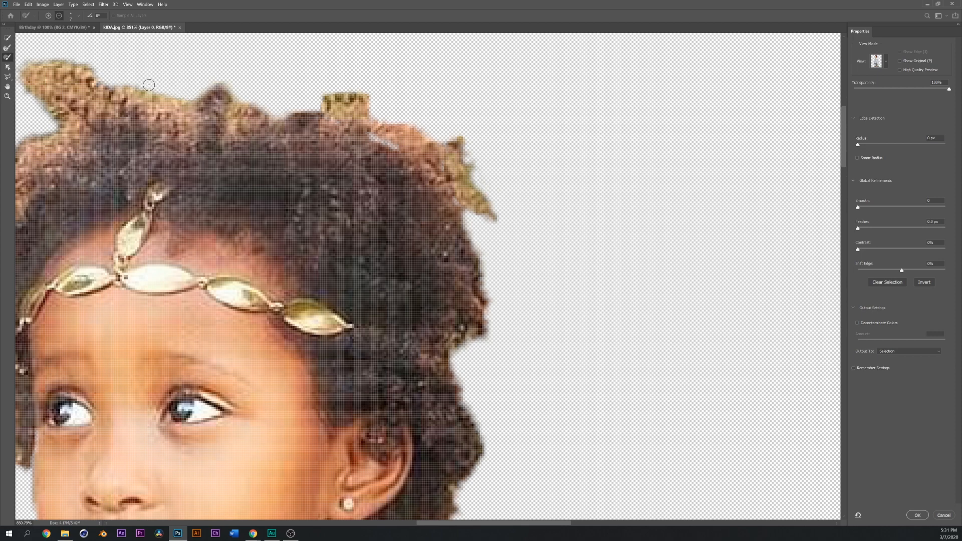
{"action": "mouse_move", "coordinate": [243, 97]}
{"action": "left_mouse_down"}
{"action": "mouse_move", "coordinate": [269, 107]}
{"action": "mouse_move", "coordinate": [369, 90]}
{"action": "mouse_move", "coordinate": [377, 71]}
{"action": "mouse_move", "coordinate": [334, 90]}
{"action": "mouse_move", "coordinate": [348, 103]}
{"action": "mouse_move", "coordinate": [326, 105]}
{"action": "mouse_move", "coordinate": [366, 107]}
{"action": "mouse_move", "coordinate": [357, 97]}
{"action": "mouse_move", "coordinate": [318, 98]}
{"action": "mouse_move", "coordinate": [376, 106]}
{"action": "left_mouse_up"}
{"action": "left_click_drag", "start_coordinate": [500, 204], "coordinate": [471, 176]}
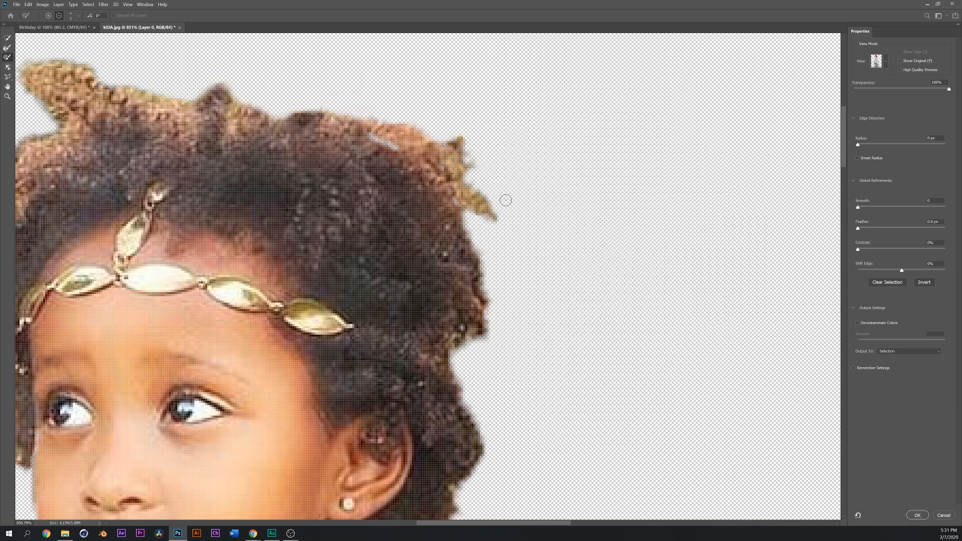
Clean the hair edge beside the girl's left ear and remove the stray strip hanging below the hair
{"action": "scroll", "coordinate": [505, 200], "scroll_direction": "down", "scroll_amount": 5}
{"action": "mouse_move", "coordinate": [472, 253]}
{"action": "left_mouse_down"}
{"action": "mouse_move", "coordinate": [462, 236]}
{"action": "mouse_move", "coordinate": [479, 228]}
{"action": "left_mouse_up"}
{"action": "scroll", "coordinate": [483, 109], "scroll_direction": "down", "scroll_amount": 5}
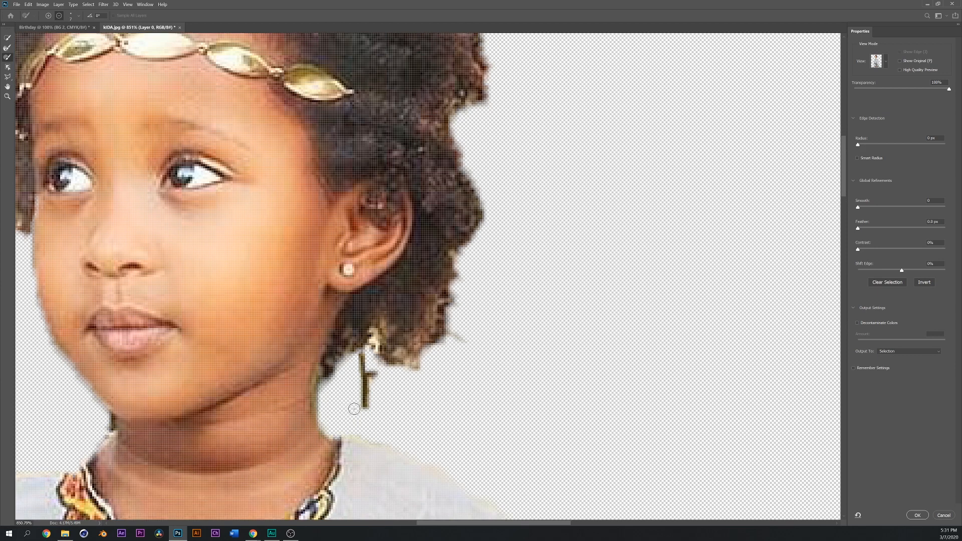
{"action": "mouse_move", "coordinate": [365, 366]}
{"action": "left_mouse_down"}
{"action": "mouse_move", "coordinate": [362, 401]}
{"action": "mouse_move", "coordinate": [374, 370]}
{"action": "mouse_move", "coordinate": [359, 384]}
{"action": "left_mouse_up"}
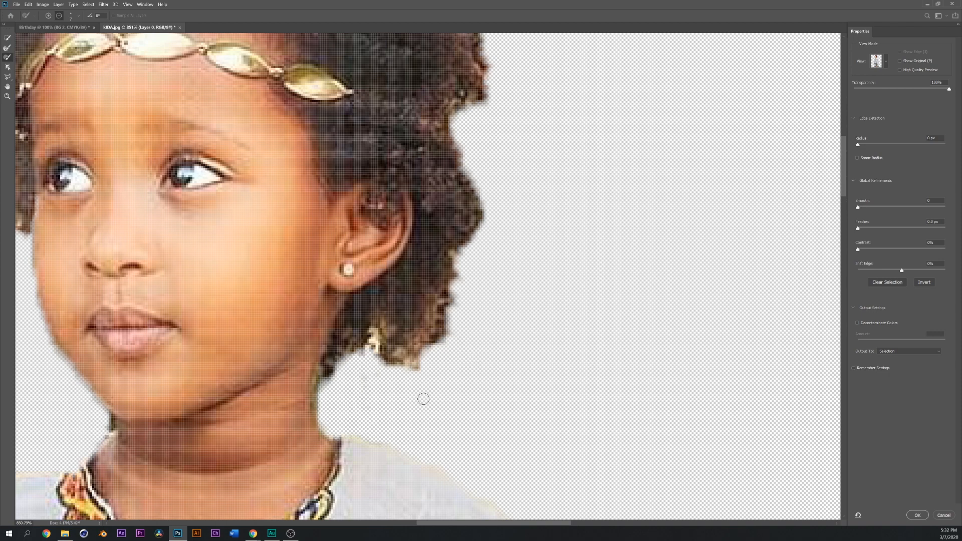
Refine the cutout's edge along the girl's left shoulder and upper sleeve
{"action": "scroll", "coordinate": [423, 397], "scroll_direction": "down", "scroll_amount": 3}
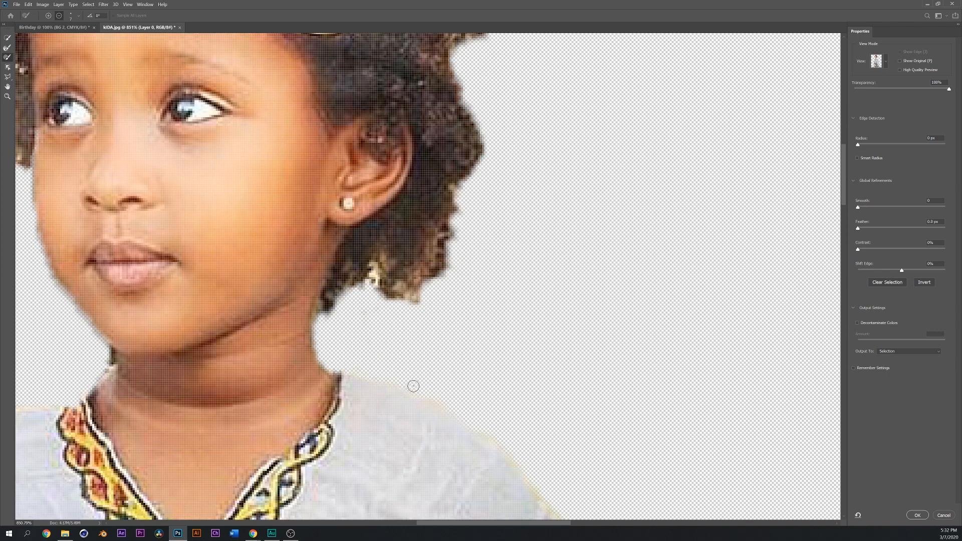
{"action": "scroll", "coordinate": [538, 290], "scroll_direction": "down", "scroll_amount": 5}
{"action": "mouse_move", "coordinate": [421, 284]}
{"action": "left_mouse_down"}
{"action": "mouse_move", "coordinate": [507, 345]}
{"action": "mouse_move", "coordinate": [543, 392]}
{"action": "left_mouse_up"}
{"action": "scroll", "coordinate": [567, 410], "scroll_direction": "down", "scroll_amount": 10}
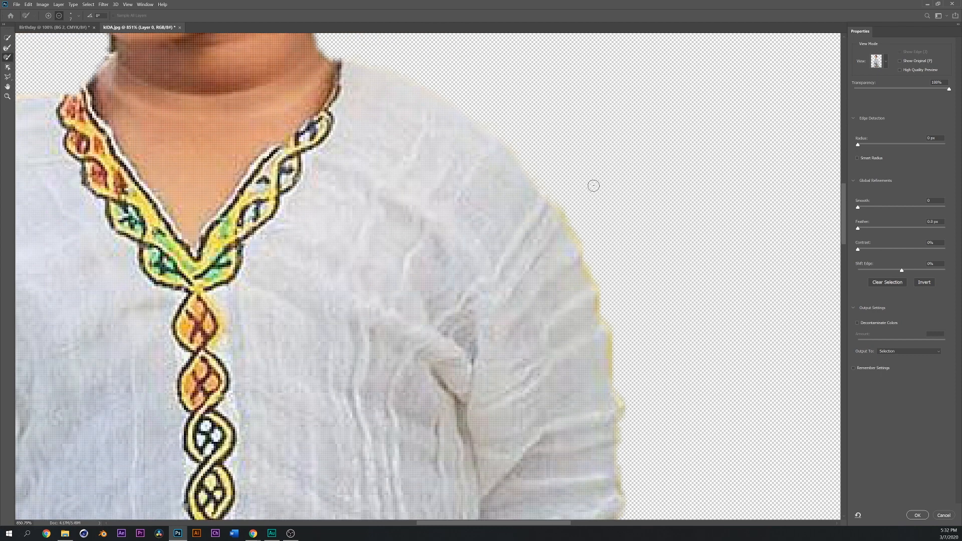
{"action": "mouse_move", "coordinate": [558, 149]}
{"action": "left_mouse_down"}
{"action": "mouse_move", "coordinate": [599, 223]}
{"action": "mouse_move", "coordinate": [574, 177]}
{"action": "mouse_move", "coordinate": [615, 296]}
{"action": "left_mouse_up"}
Refine the outer edge of the girl's left sleeve down towards the cuff, and fit the whole cutout in view
{"action": "scroll", "coordinate": [665, 171], "scroll_direction": "down", "scroll_amount": 6}
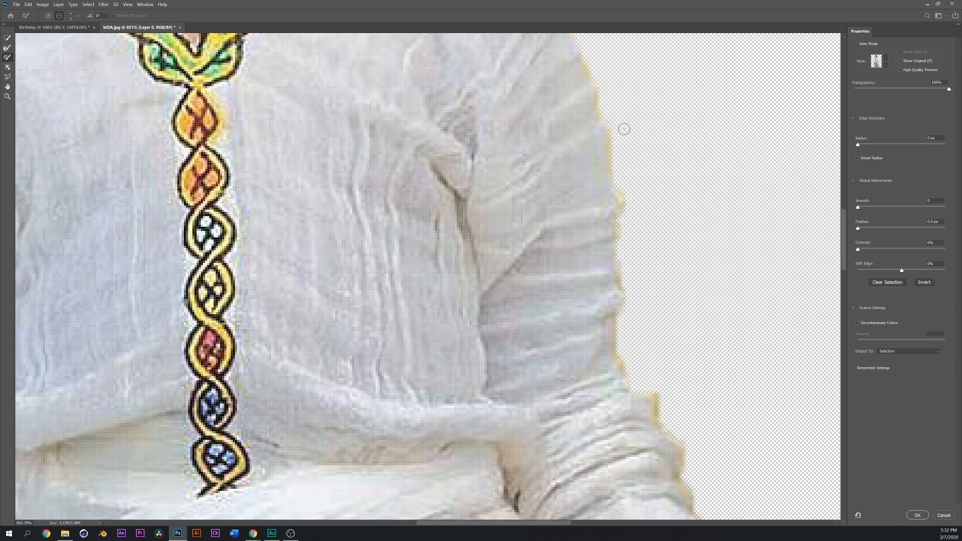
{"action": "mouse_move", "coordinate": [602, 97]}
{"action": "left_mouse_down"}
{"action": "mouse_move", "coordinate": [622, 225]}
{"action": "mouse_move", "coordinate": [626, 194]}
{"action": "mouse_move", "coordinate": [625, 291]}
{"action": "left_mouse_up"}
{"action": "scroll", "coordinate": [667, 172], "scroll_direction": "down", "scroll_amount": 3}
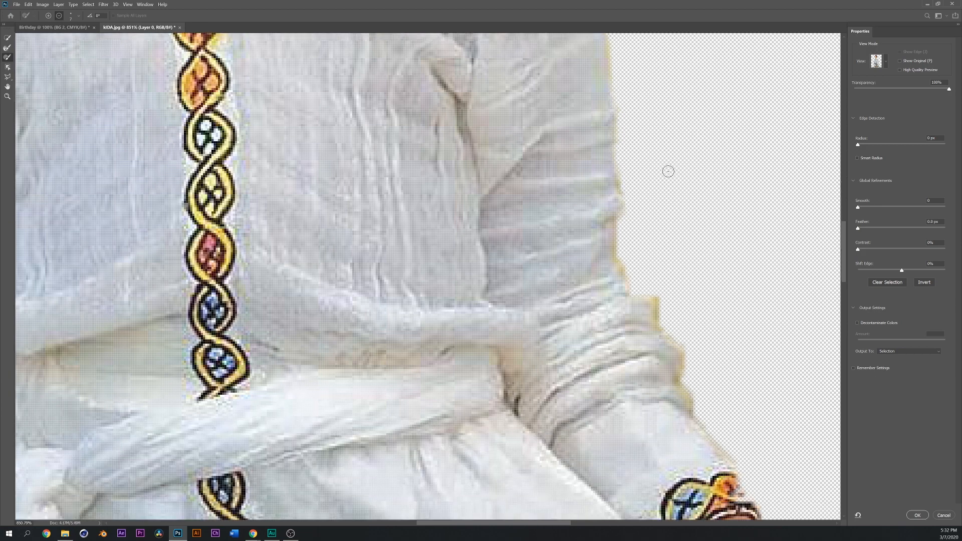
{"action": "mouse_move", "coordinate": [627, 141]}
{"action": "left_mouse_down"}
{"action": "mouse_move", "coordinate": [620, 200]}
{"action": "mouse_move", "coordinate": [629, 237]}
{"action": "mouse_move", "coordinate": [660, 274]}
{"action": "left_mouse_up"}
{"action": "scroll", "coordinate": [660, 274], "scroll_direction": "down", "scroll_amount": 4}
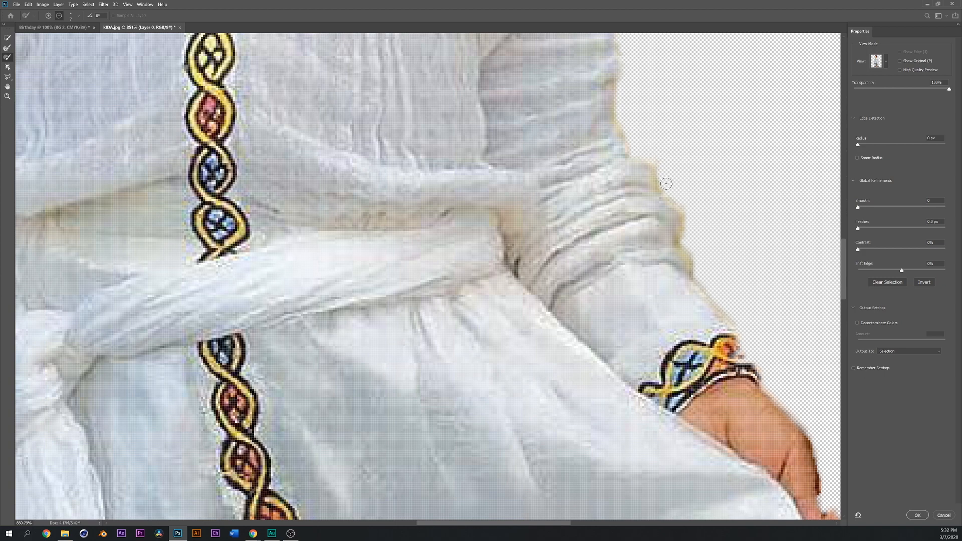
{"action": "mouse_move", "coordinate": [665, 183]}
{"action": "left_mouse_down"}
{"action": "mouse_move", "coordinate": [693, 275]}
{"action": "mouse_move", "coordinate": [710, 277]}
{"action": "mouse_move", "coordinate": [693, 218]}
{"action": "left_mouse_up"}
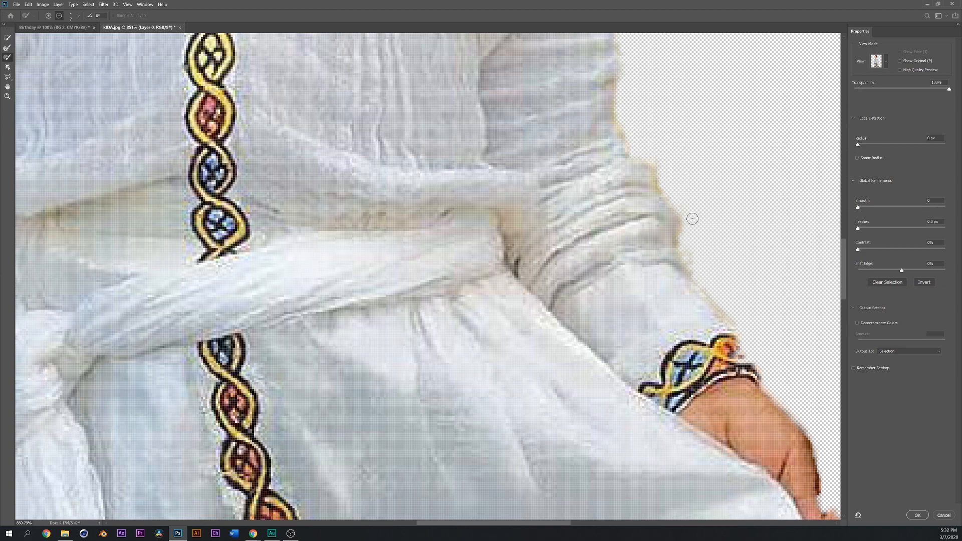
{"action": "key", "text": "ctrl+0"}
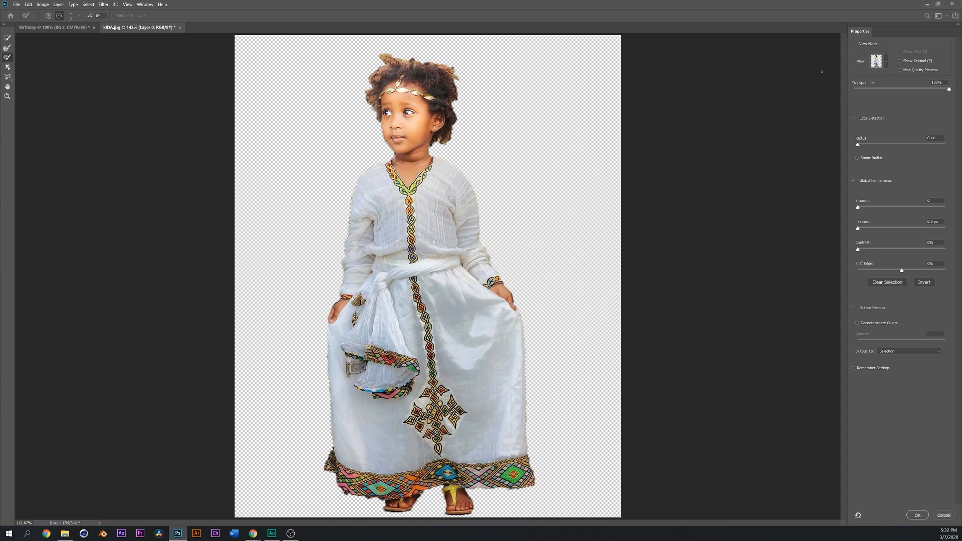
Preview the selection in Black & White and erase the stray marks below the dress hem and beside the foot with a larger brush
{"action": "left_click", "coordinate": [885, 63]}
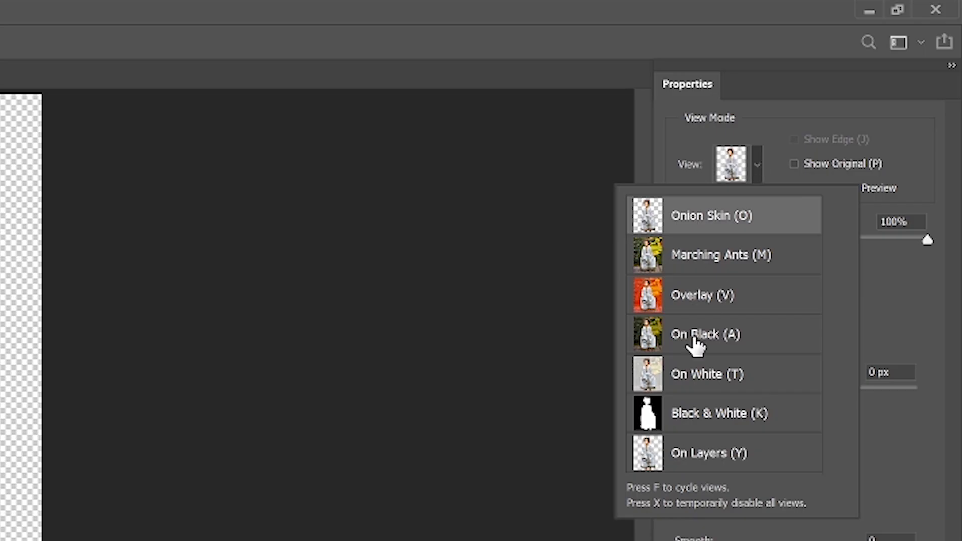
{"action": "left_click", "coordinate": [721, 418]}
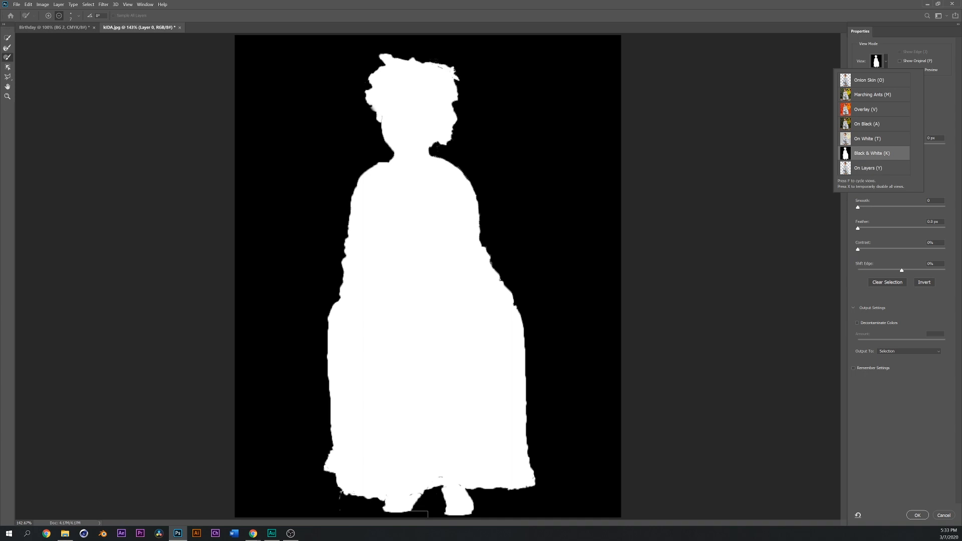
{"action": "scroll", "coordinate": [346, 442], "scroll_direction": "up", "scroll_amount": 5}
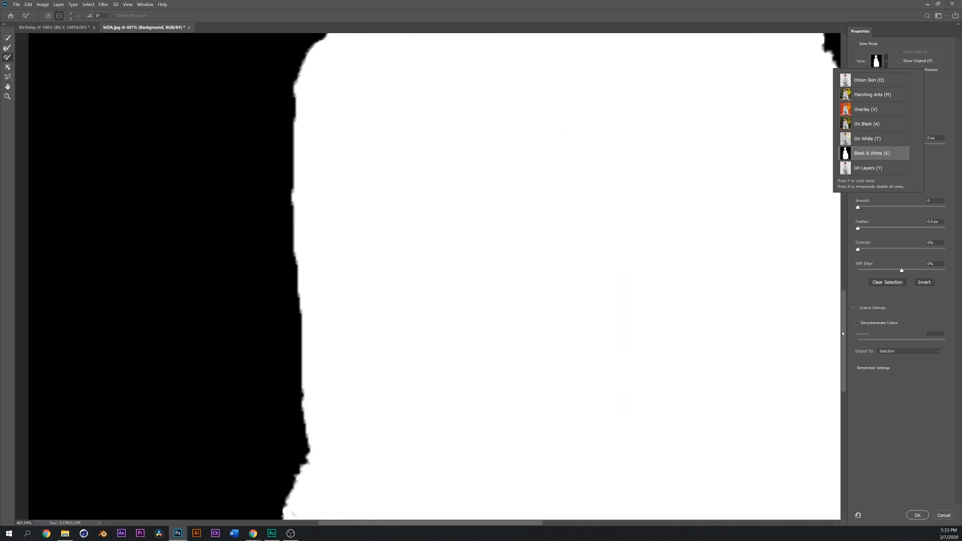
{"action": "left_click_drag", "start_coordinate": [842, 333], "coordinate": [829, 385]}
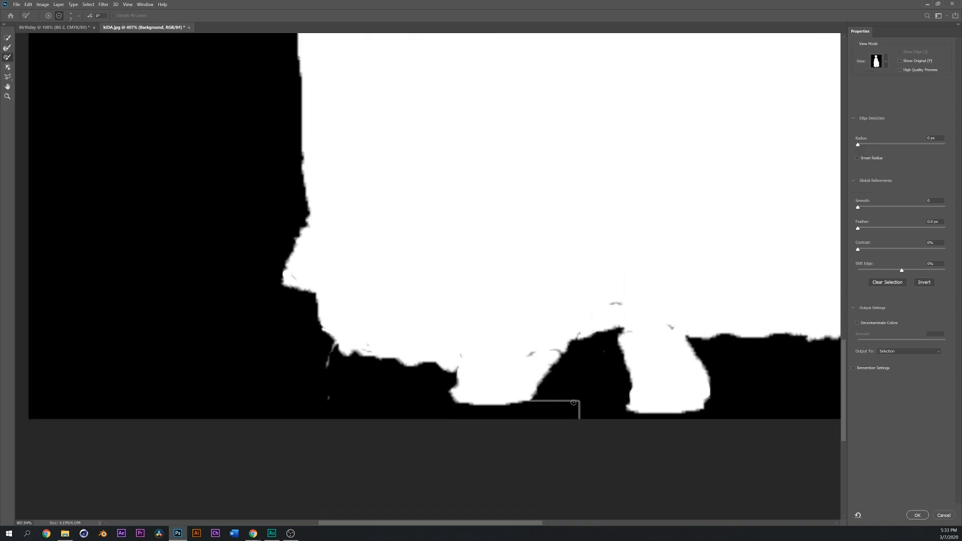
{"action": "scroll", "coordinate": [412, 510], "scroll_direction": "right", "scroll_amount": 5}
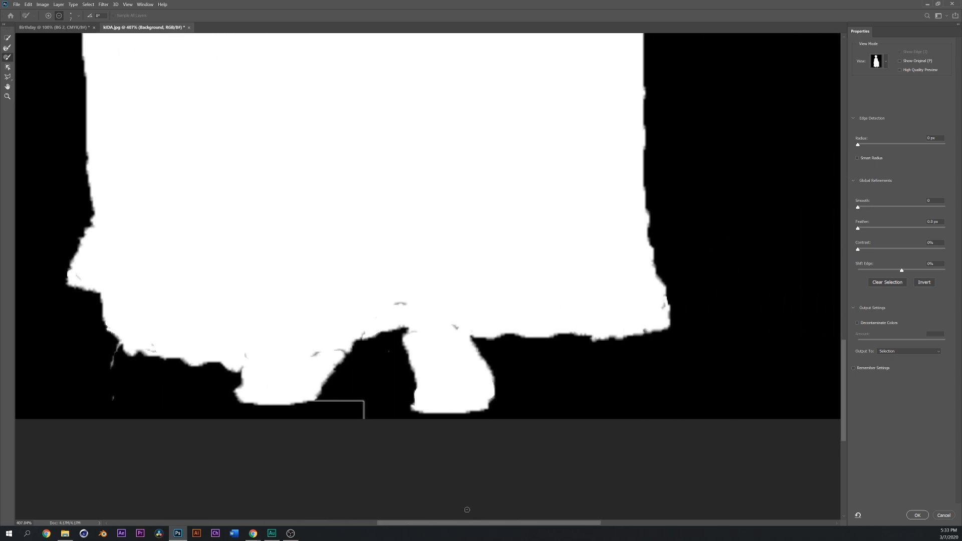
{"action": "right_click", "coordinate": [47, 138]}
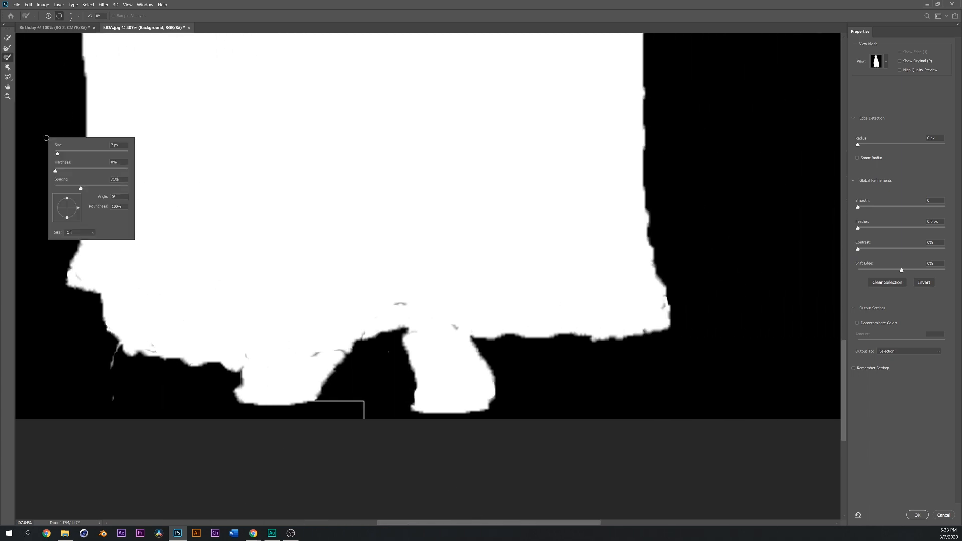
{"action": "mouse_move", "coordinate": [112, 385]}
{"action": "left_mouse_down"}
{"action": "mouse_move", "coordinate": [120, 395]}
{"action": "mouse_move", "coordinate": [107, 359]}
{"action": "mouse_move", "coordinate": [120, 347]}
{"action": "left_mouse_up"}
{"action": "left_click_drag", "start_coordinate": [364, 412], "coordinate": [319, 399]}
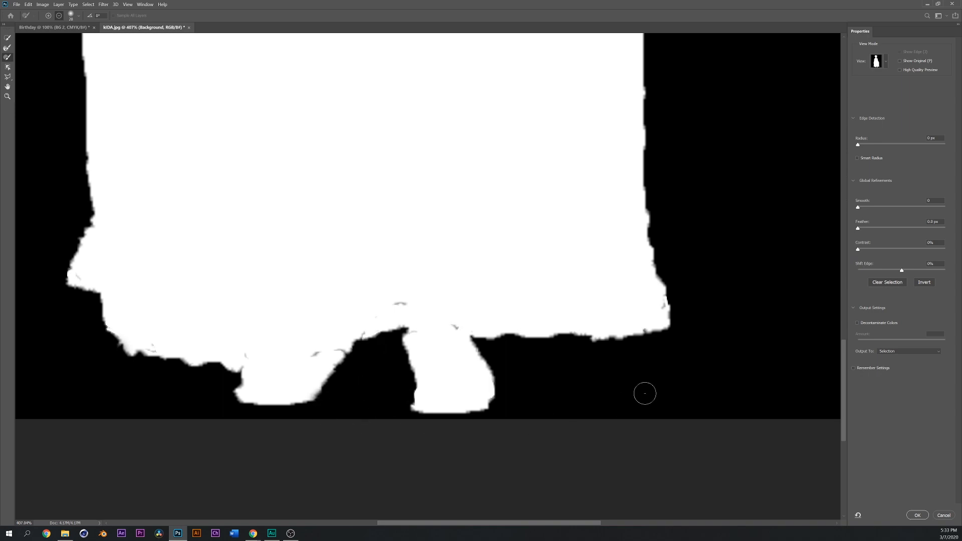
Return to the Onion Skin view and refine the edges around both sandals with a smaller brush
{"action": "left_click", "coordinate": [886, 61]}
{"action": "left_click", "coordinate": [870, 80]}
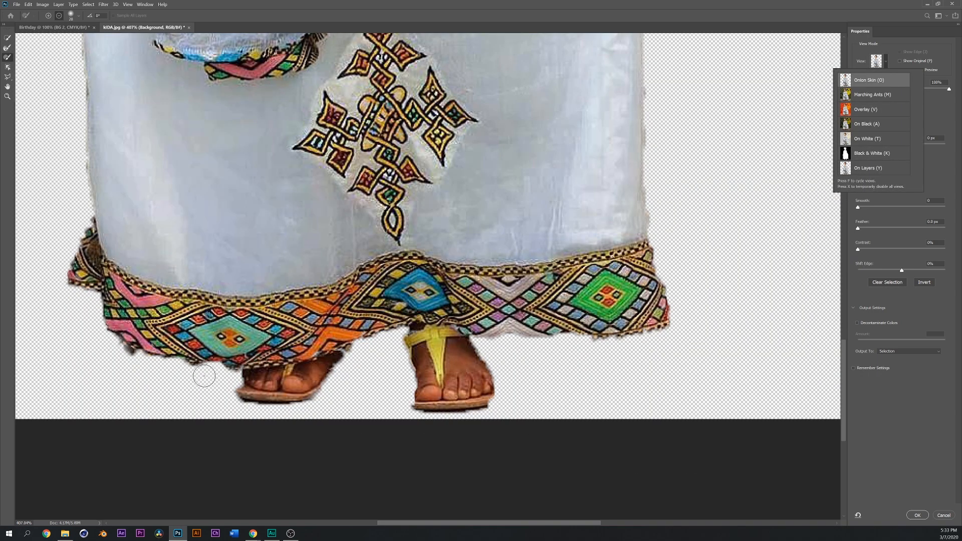
{"action": "right_click", "coordinate": [136, 368]}
{"action": "left_click", "coordinate": [443, 465]}
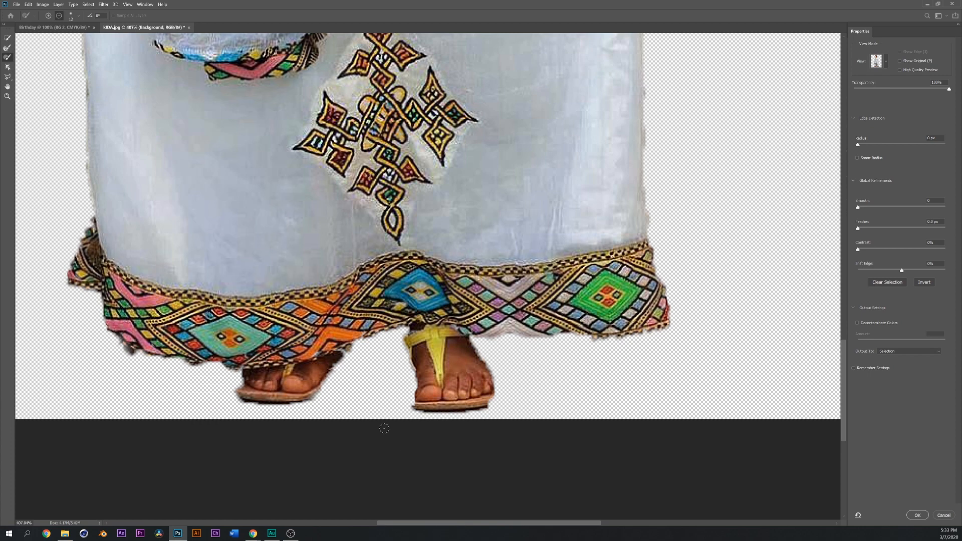
{"action": "scroll", "coordinate": [384, 428], "scroll_direction": "up", "scroll_amount": 7}
{"action": "mouse_move", "coordinate": [270, 341]}
{"action": "left_mouse_down"}
{"action": "mouse_move", "coordinate": [243, 378]}
{"action": "mouse_move", "coordinate": [208, 387]}
{"action": "mouse_move", "coordinate": [97, 374]}
{"action": "left_mouse_up"}
{"action": "mouse_move", "coordinate": [462, 409]}
{"action": "left_mouse_down"}
{"action": "mouse_move", "coordinate": [552, 414]}
{"action": "mouse_move", "coordinate": [594, 389]}
{"action": "left_mouse_up"}
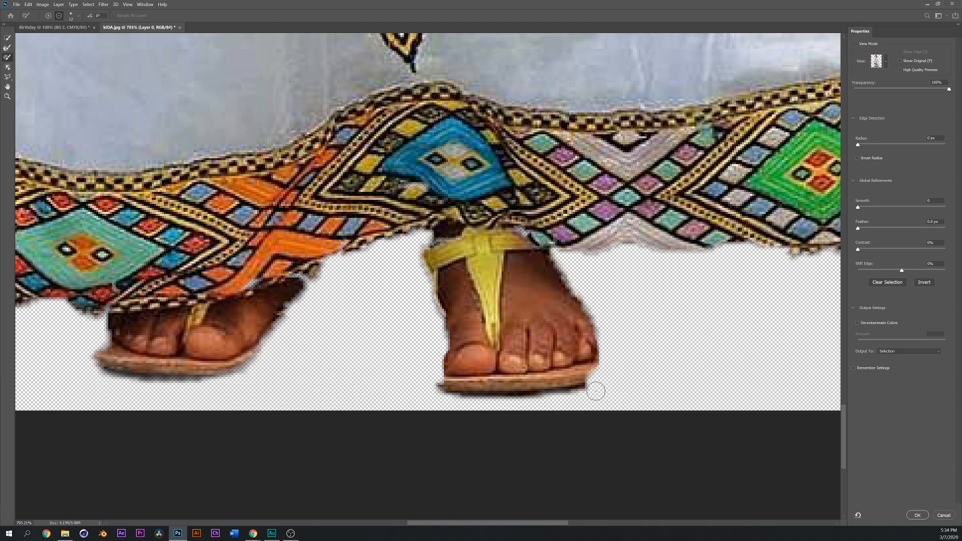
Examine the cutout's edges along the girl's right shoulder, sleeve and waist at high magnification
{"action": "scroll", "coordinate": [595, 389], "scroll_direction": "down", "scroll_amount": 8}
{"action": "scroll", "coordinate": [379, 102], "scroll_direction": "up", "scroll_amount": 7}
{"action": "scroll", "coordinate": [290, 85], "scroll_direction": "down", "scroll_amount": 1}
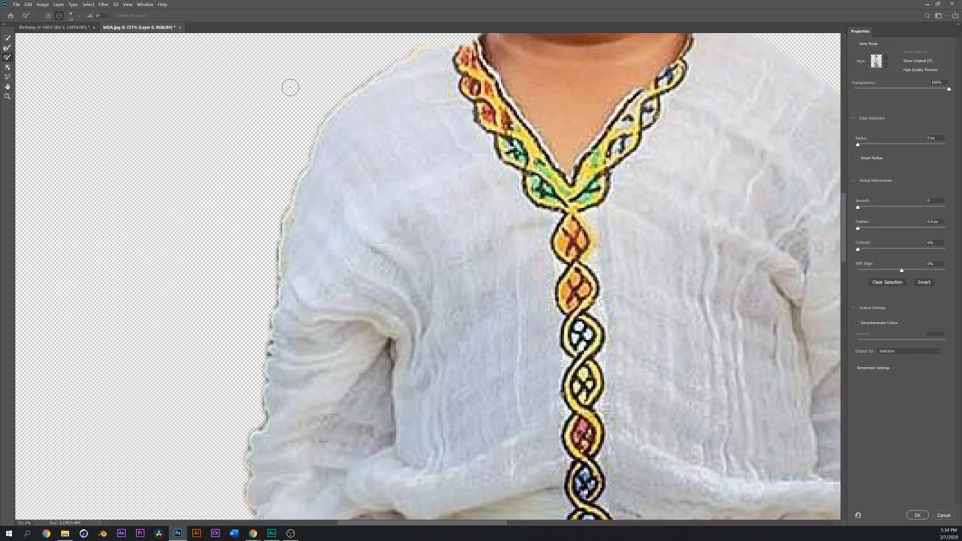
{"action": "scroll", "coordinate": [256, 296], "scroll_direction": "down", "scroll_amount": 8}
{"action": "scroll", "coordinate": [254, 264], "scroll_direction": "down", "scroll_amount": 4}
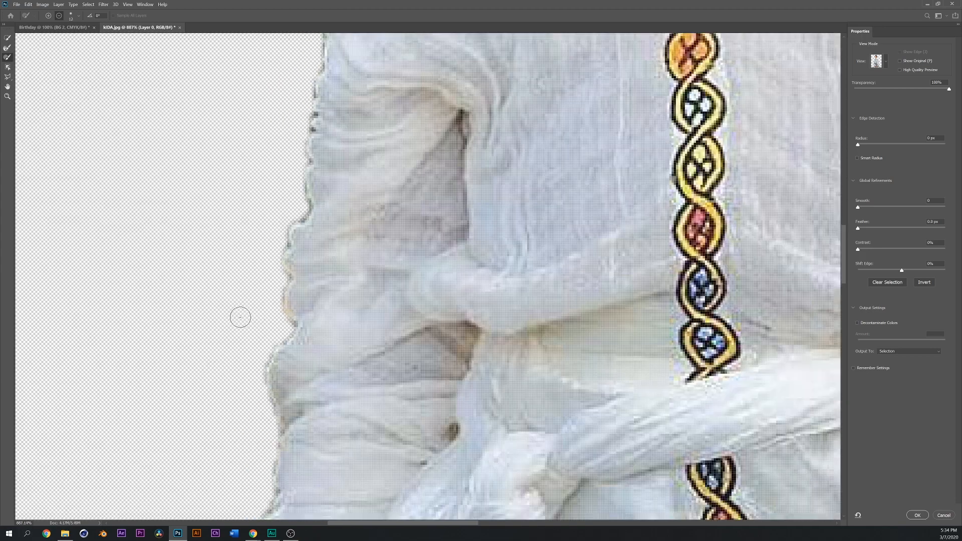
{"action": "scroll", "coordinate": [254, 272], "scroll_direction": "down", "scroll_amount": 4}
Enable High Quality Preview and Smart Radius with a 0 px radius, and set Smooth to 10 and Feather to 0.9 px
{"action": "left_click", "coordinate": [369, 8]}
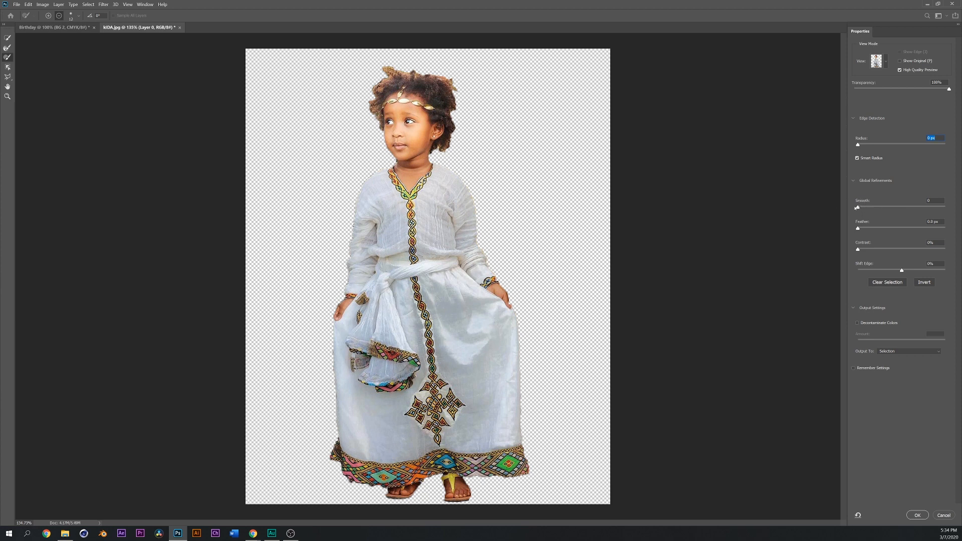
{"action": "type", "text": "0"}
{"action": "mouse_move", "coordinate": [857, 228]}
{"action": "left_mouse_down"}
{"action": "mouse_move", "coordinate": [922, 226]}
{"action": "mouse_move", "coordinate": [868, 219]}
{"action": "left_mouse_up"}
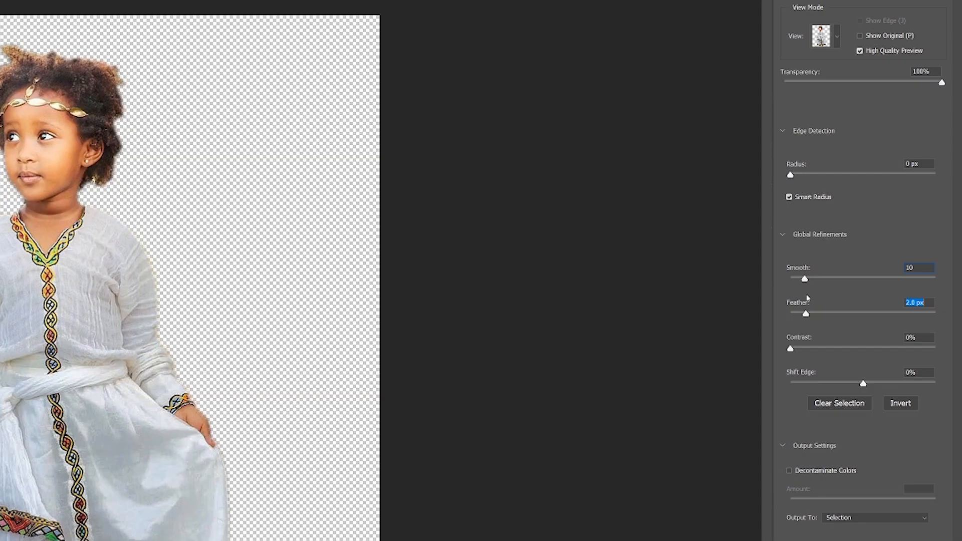
{"action": "left_click_drag", "start_coordinate": [808, 298], "coordinate": [787, 297]}
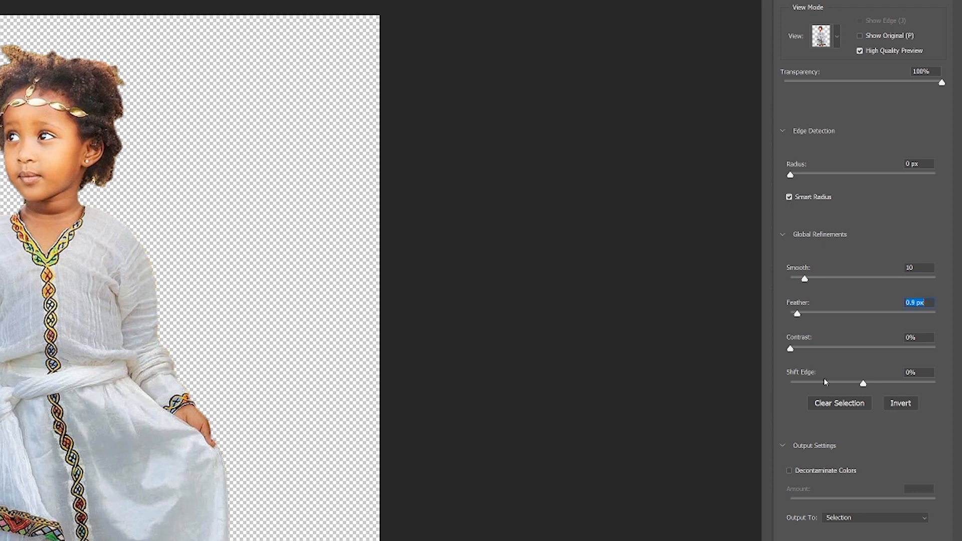
Output the refined selection to a new layer and apply Select and Mask
{"action": "left_click", "coordinate": [869, 519]}
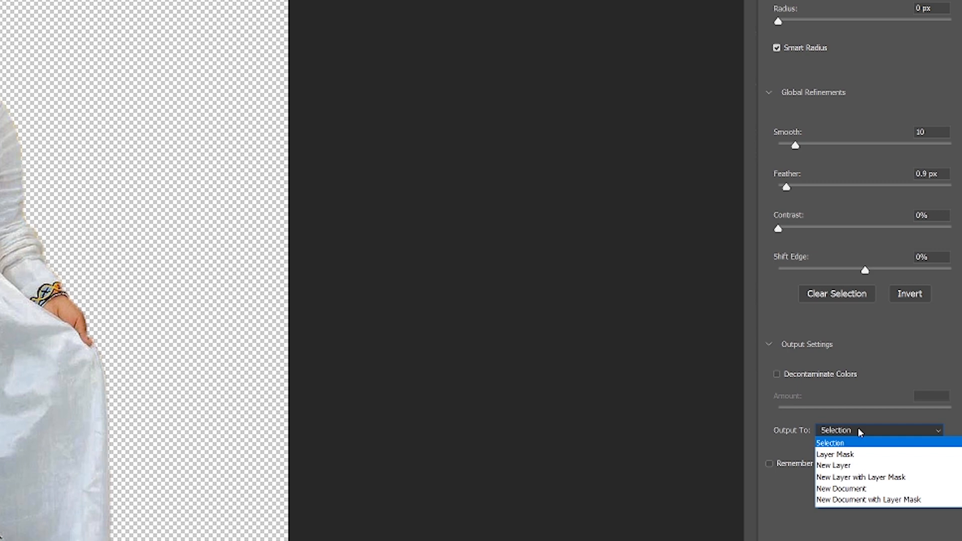
{"action": "left_click", "coordinate": [850, 466]}
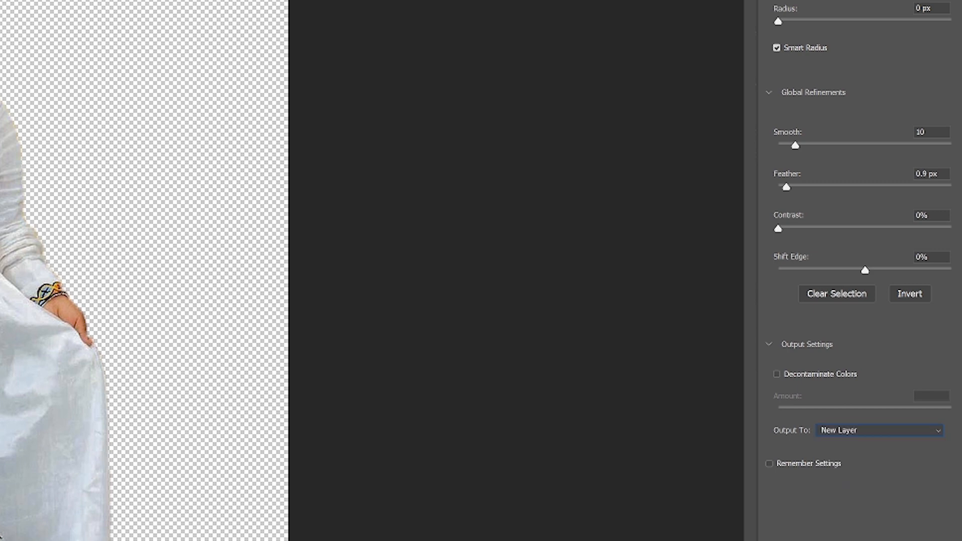
{"action": "left_click", "coordinate": [921, 520]}
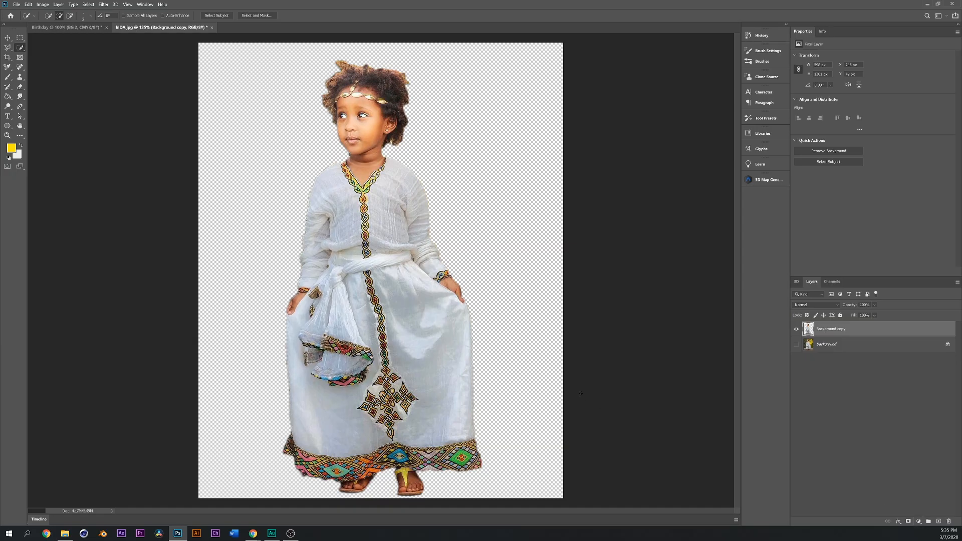
Move the girl cutout into the Birthday banner and scale it to about 71% in the banner's left part
{"action": "left_click", "coordinate": [8, 38]}
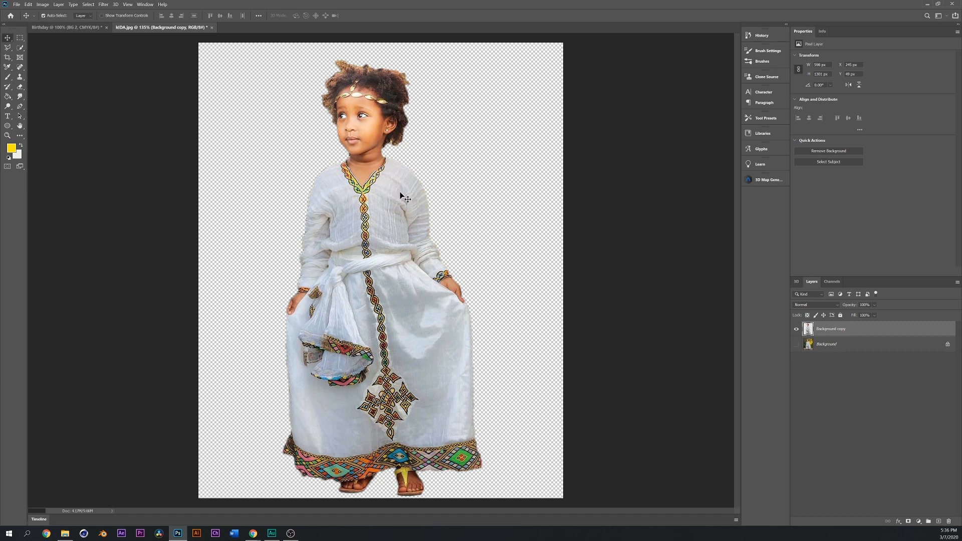
{"action": "left_click_drag", "start_coordinate": [405, 198], "coordinate": [331, 261]}
{"action": "key", "text": "ctrl+t"}
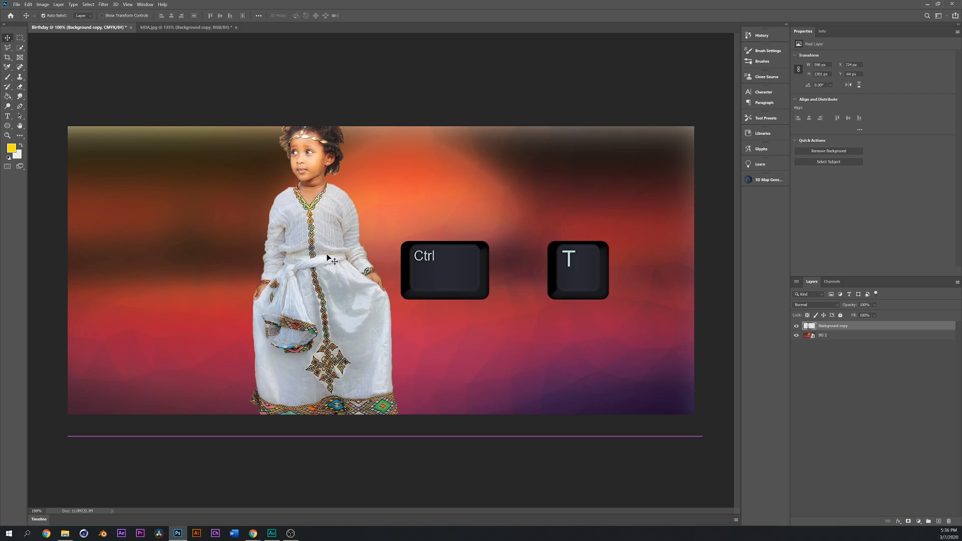
{"action": "key", "text": "ctrl"}
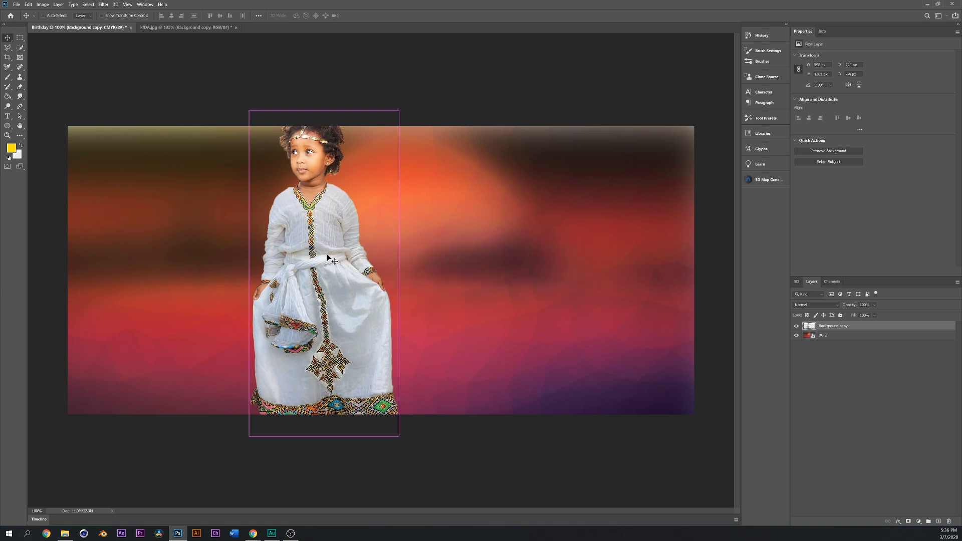
{"action": "key", "text": "ctrl+t"}
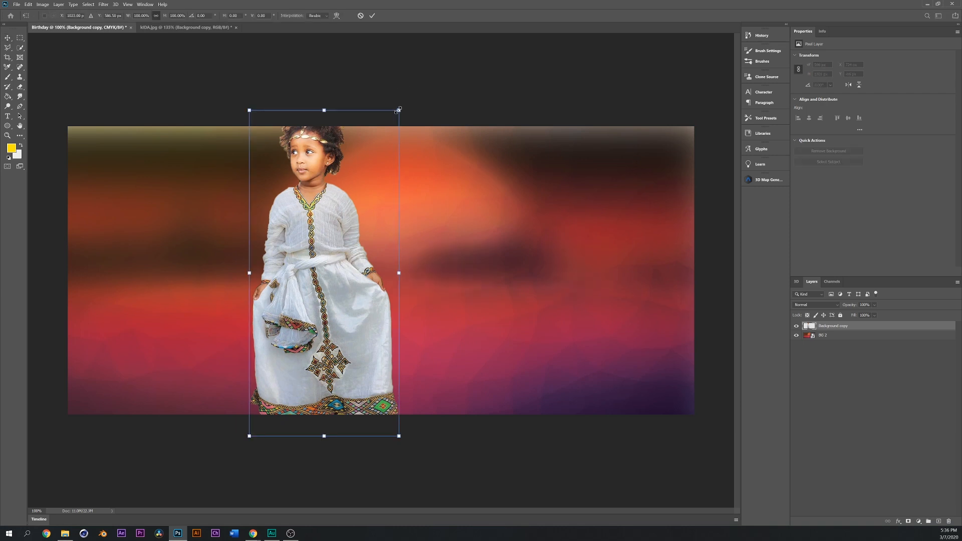
{"action": "left_click_drag", "start_coordinate": [399, 110], "coordinate": [381, 163]}
{"action": "left_click_drag", "start_coordinate": [316, 206], "coordinate": [276, 193]}
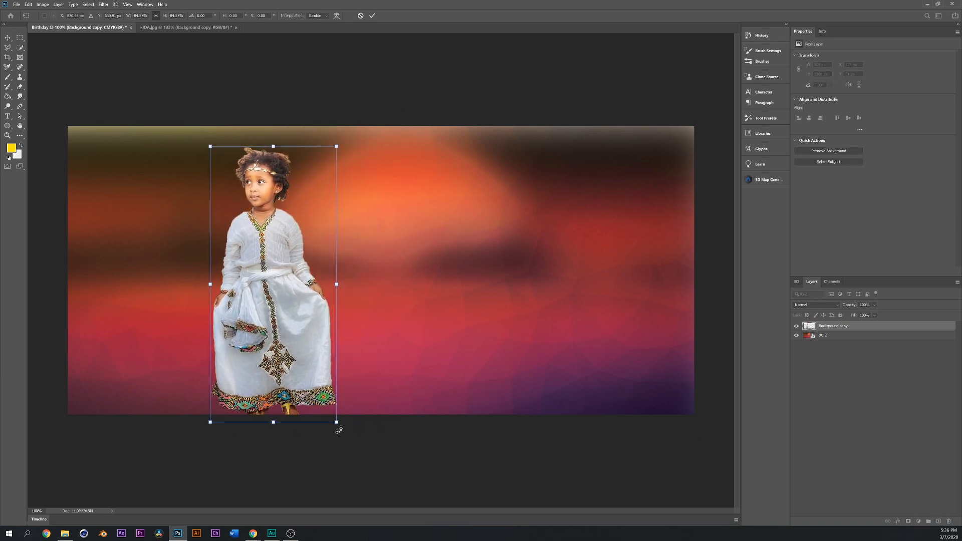
{"action": "left_click_drag", "start_coordinate": [338, 426], "coordinate": [325, 396]}
{"action": "left_click_drag", "start_coordinate": [293, 306], "coordinate": [268, 314]}
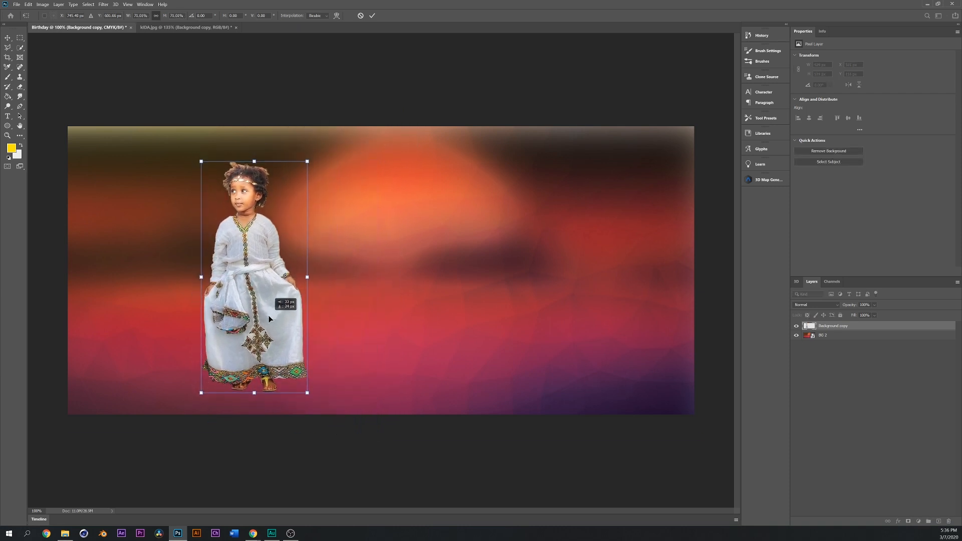
{"action": "left_click", "coordinate": [372, 16]}
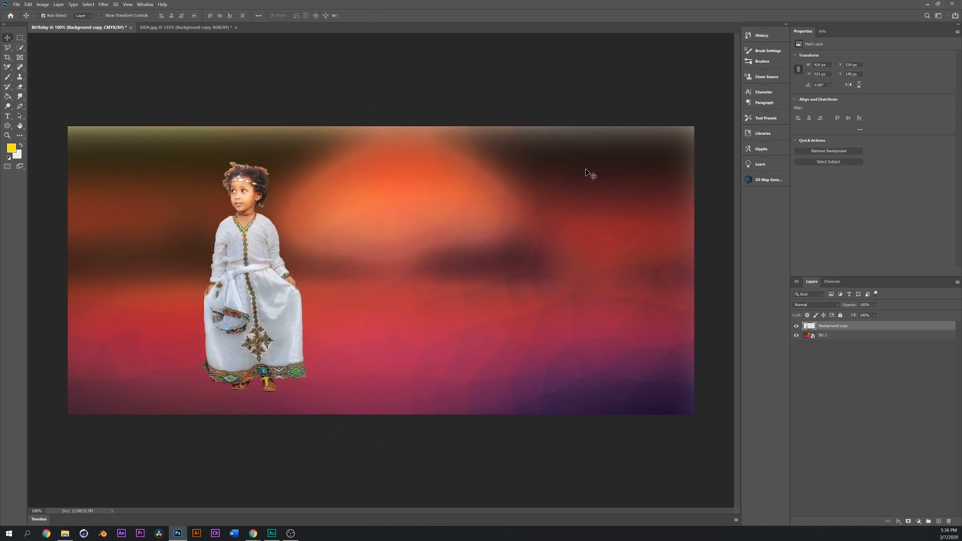
Rename the cutout's layer with the girl's name and move the cutout slightly lower
{"action": "double_click", "coordinate": [829, 326]}
{"action": "key", "text": "BackSpace"}
{"action": "type", "text": "SSalem"}
{"action": "double_click", "coordinate": [828, 326]}
{"action": "type", "text": "Sale"}
{"action": "left_click", "coordinate": [875, 344]}
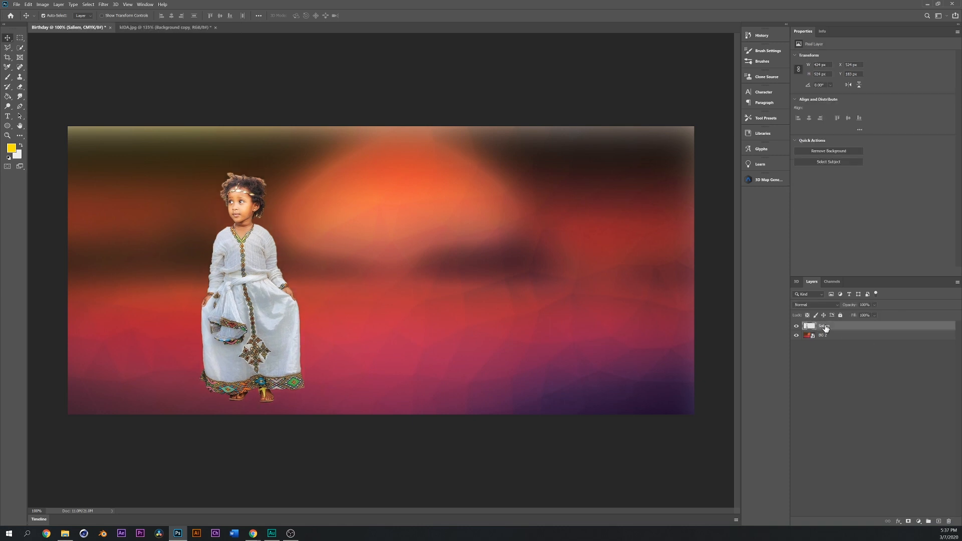
{"action": "left_click_drag", "start_coordinate": [245, 216], "coordinate": [245, 216]}
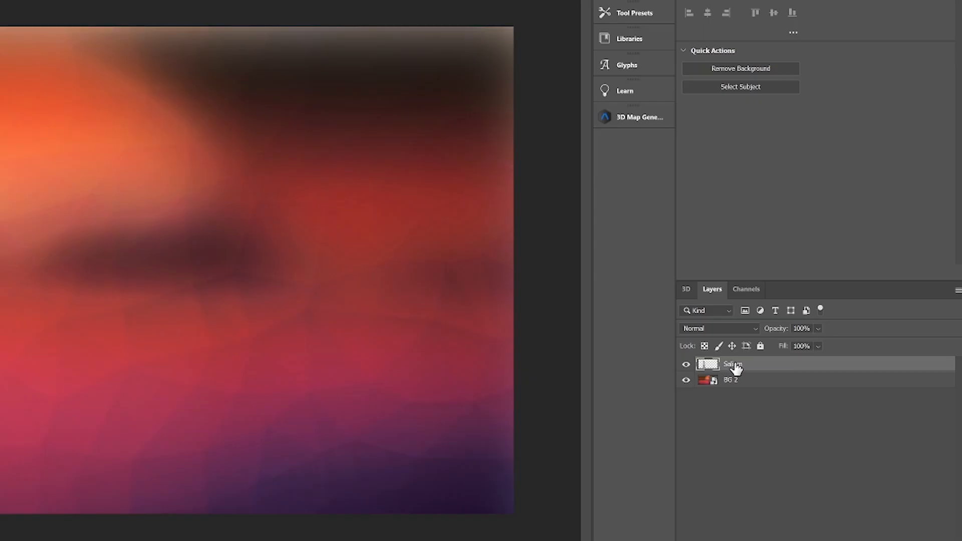
Duplicate the girl's layer, naming the copy with her name plus 2, and move the copy just right of the banner's centre
{"action": "right_click", "coordinate": [732, 367]}
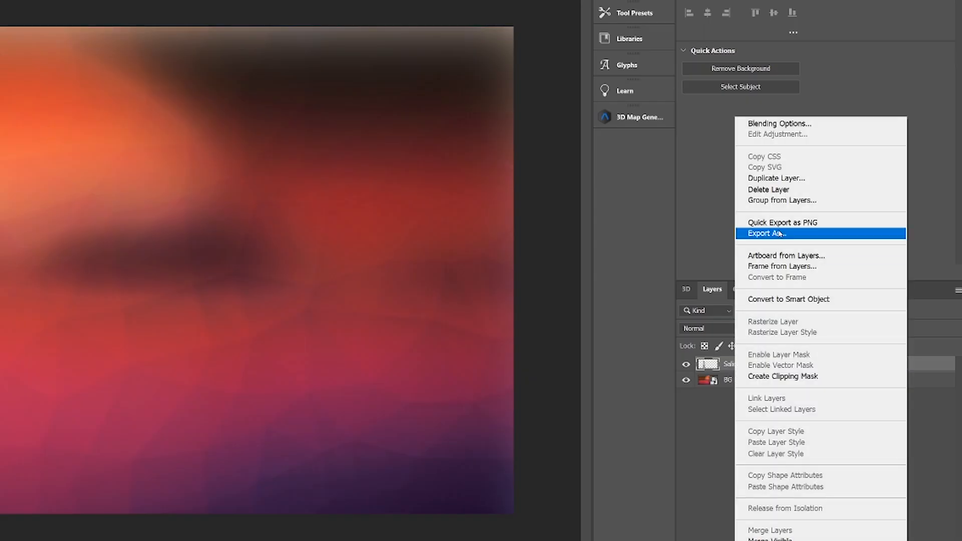
{"action": "left_click", "coordinate": [783, 183]}
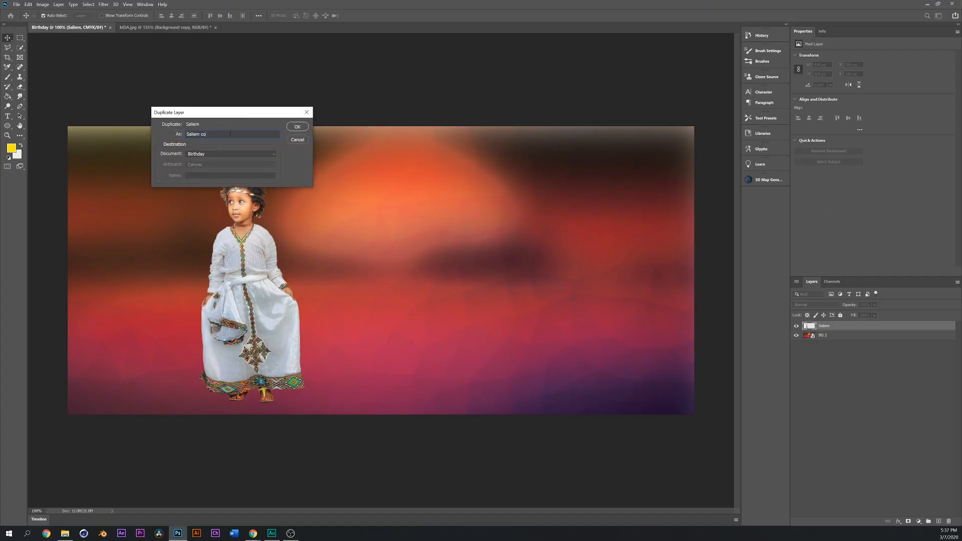
{"action": "left_click", "coordinate": [287, 128]}
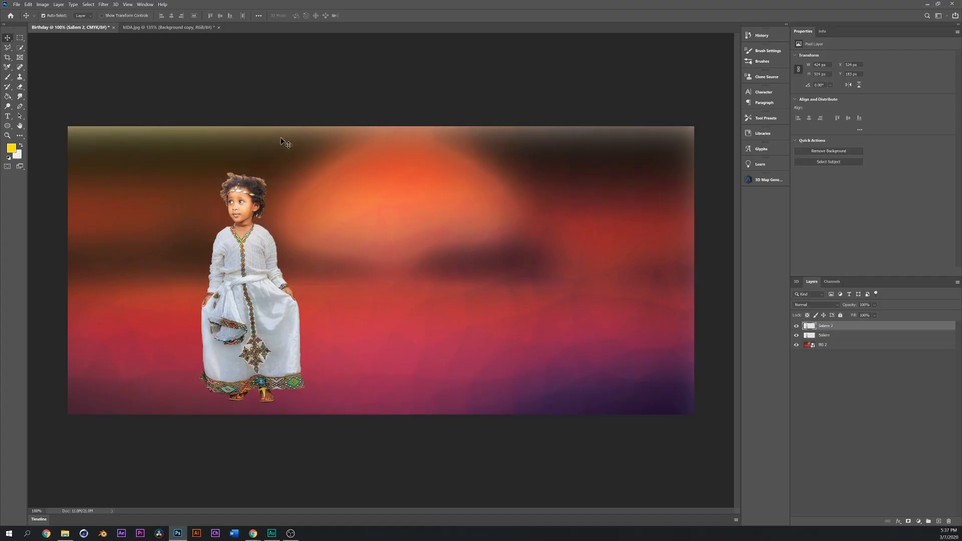
{"action": "left_click_drag", "start_coordinate": [244, 240], "coordinate": [443, 233]}
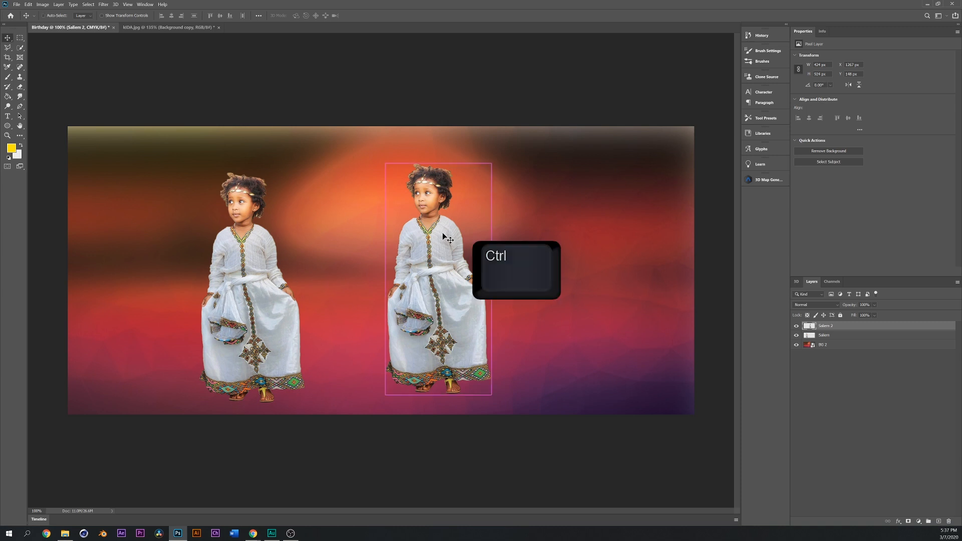
Enlarge the copied girl to about 123%, flip it horizontally and place it near the banner's right edge
{"action": "key", "text": "ctrl+t"}
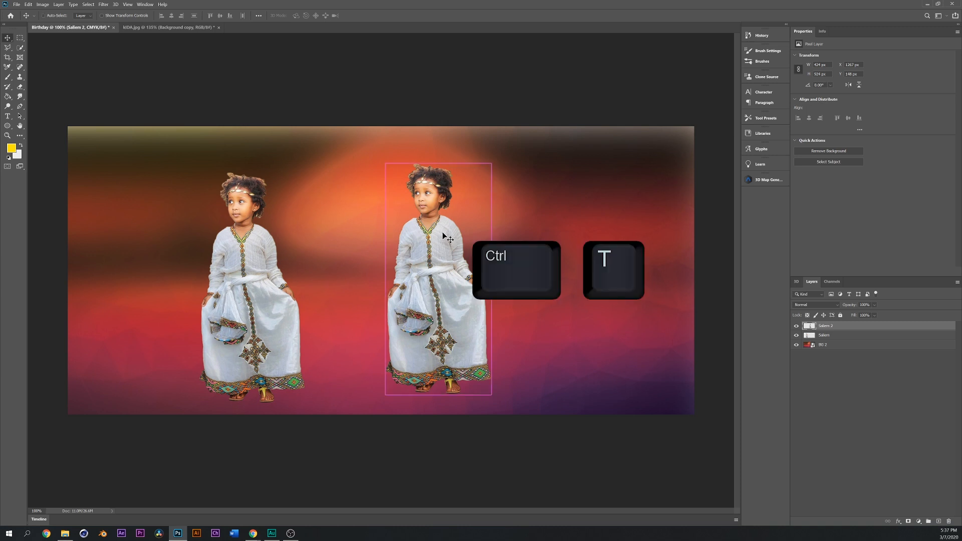
{"action": "left_click_drag", "start_coordinate": [491, 161], "coordinate": [506, 129]}
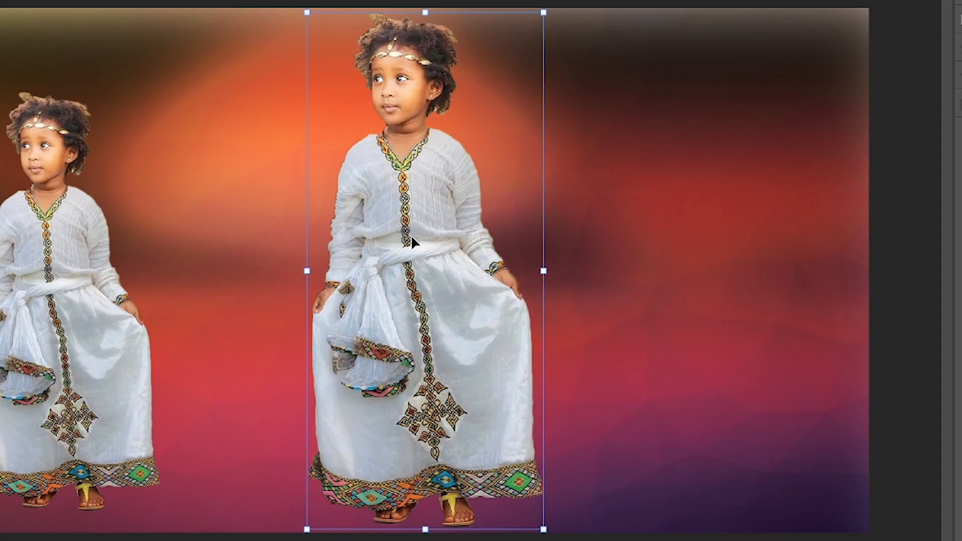
{"action": "right_click", "coordinate": [439, 242]}
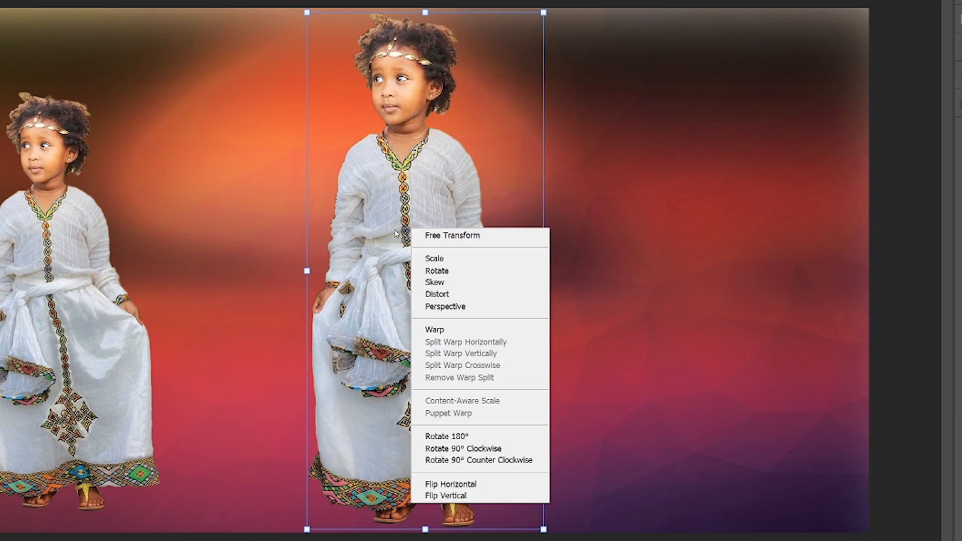
{"action": "left_click", "coordinate": [455, 487]}
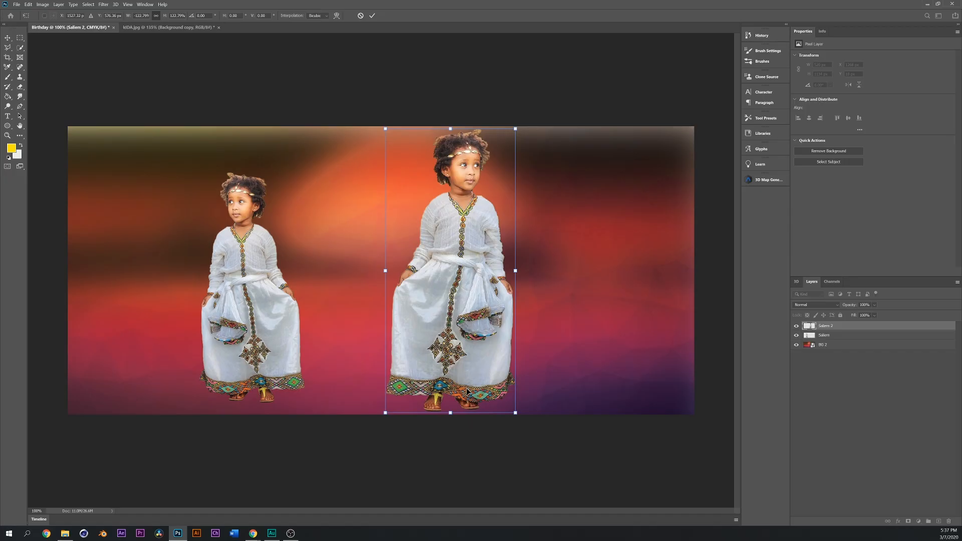
{"action": "left_click_drag", "start_coordinate": [451, 242], "coordinate": [617, 256]}
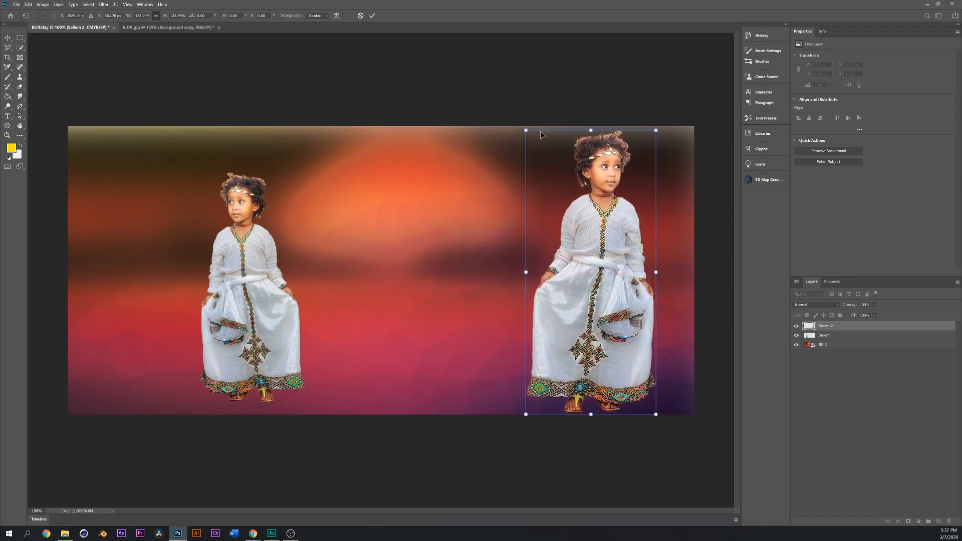
{"action": "left_click", "coordinate": [374, 15]}
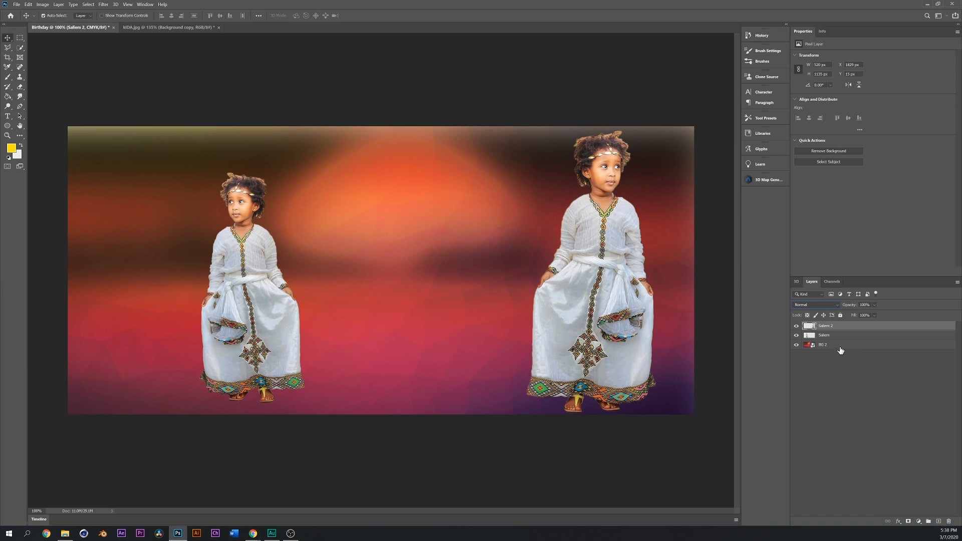
Lower the flipped copy's opacity to about 62% and move the original girl to the middle of the banner
{"action": "left_click", "coordinate": [874, 305]}
{"action": "left_click_drag", "start_coordinate": [887, 314], "coordinate": [874, 314]}
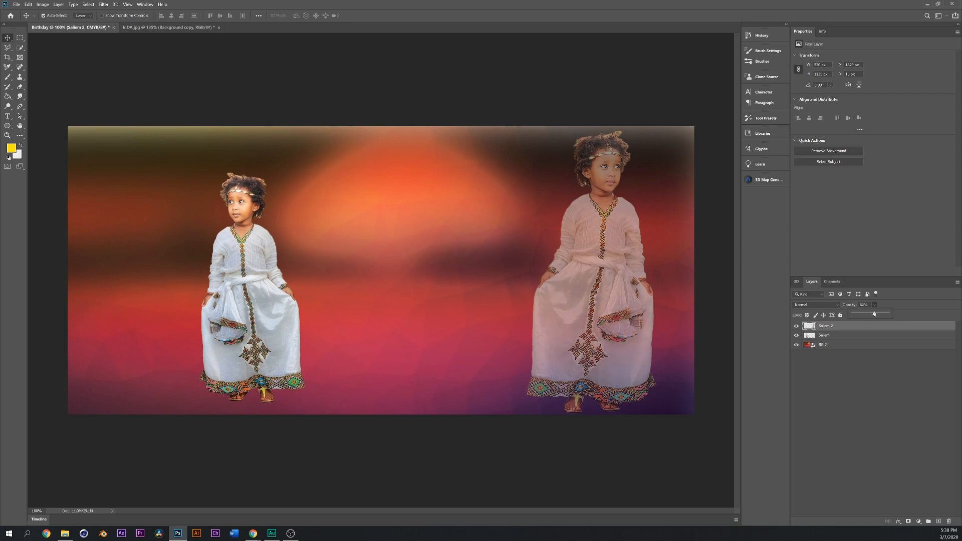
{"action": "left_click_drag", "start_coordinate": [268, 275], "coordinate": [422, 276]}
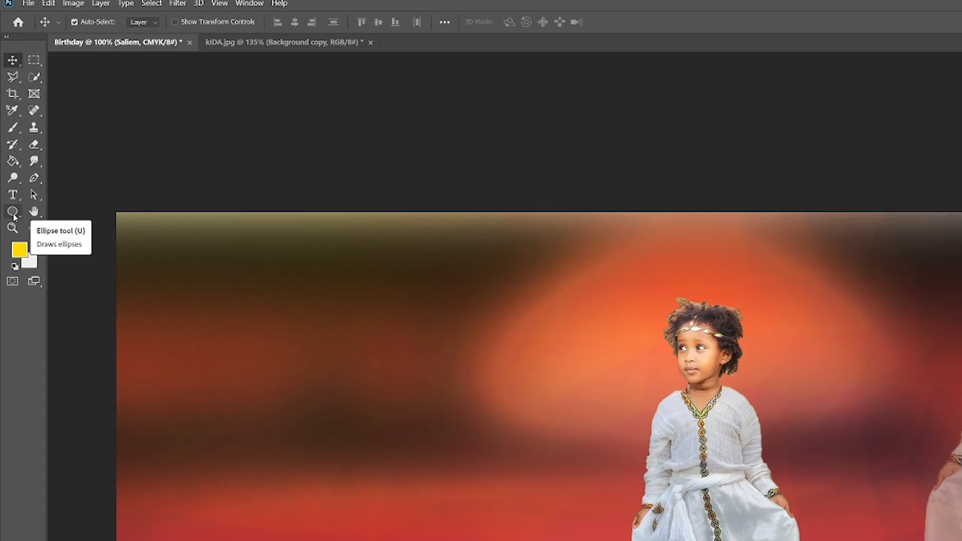
Activate the Ellipse tool in Shape mode and set its fill to the recently used coral red
{"action": "left_click", "coordinate": [14, 216]}
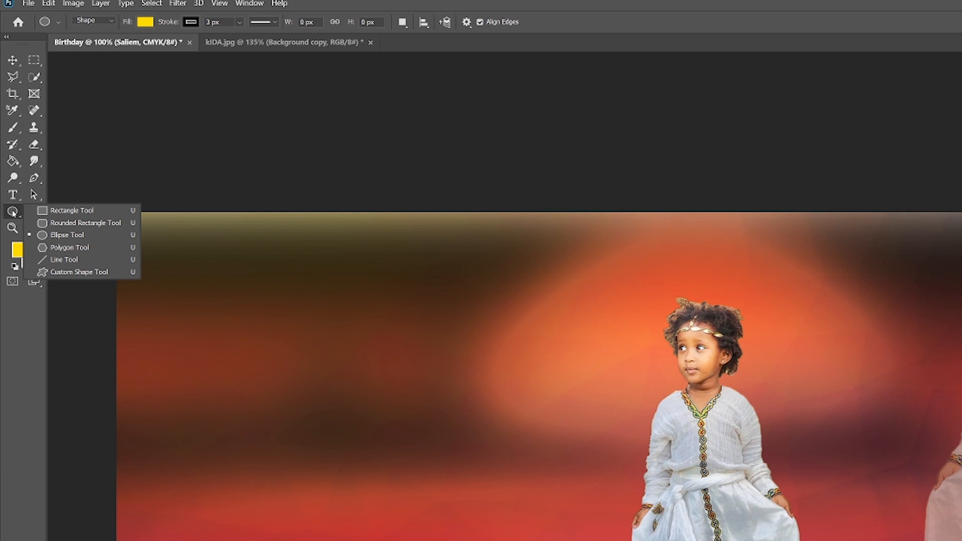
{"action": "left_click", "coordinate": [64, 235]}
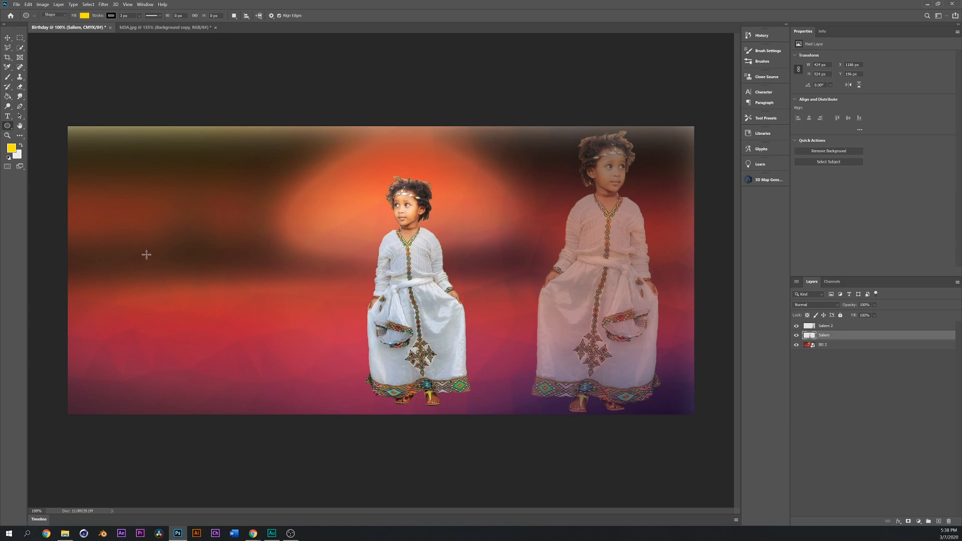
{"action": "key", "text": "v"}
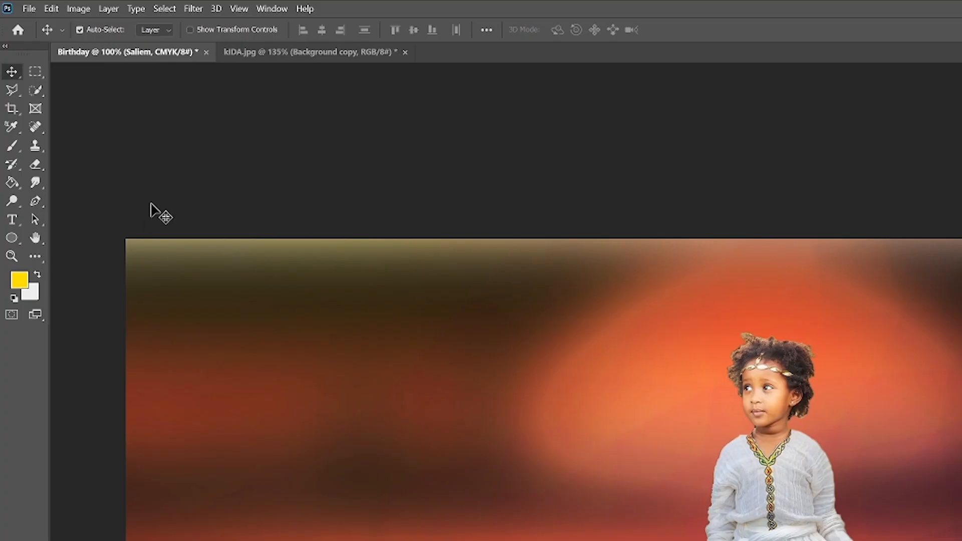
{"action": "left_click", "coordinate": [12, 238]}
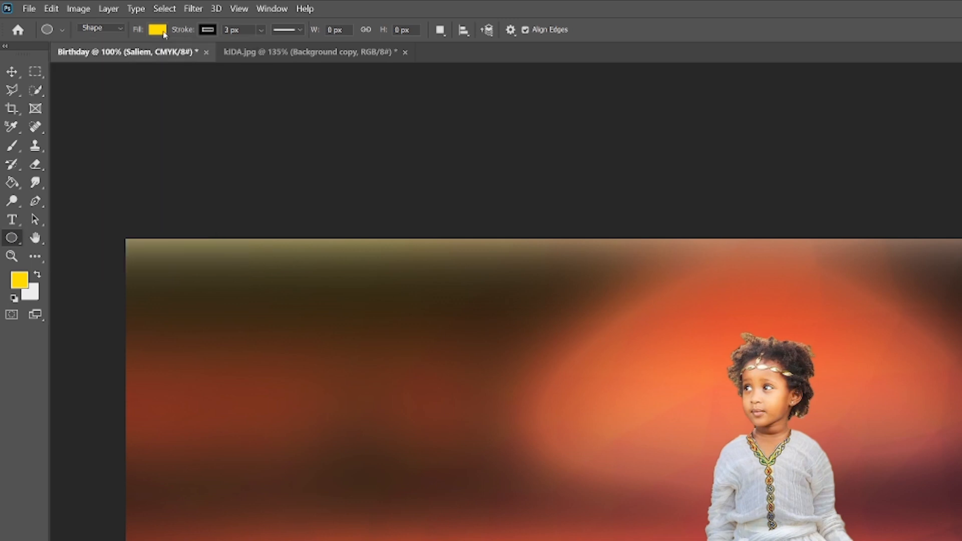
{"action": "left_click", "coordinate": [157, 30]}
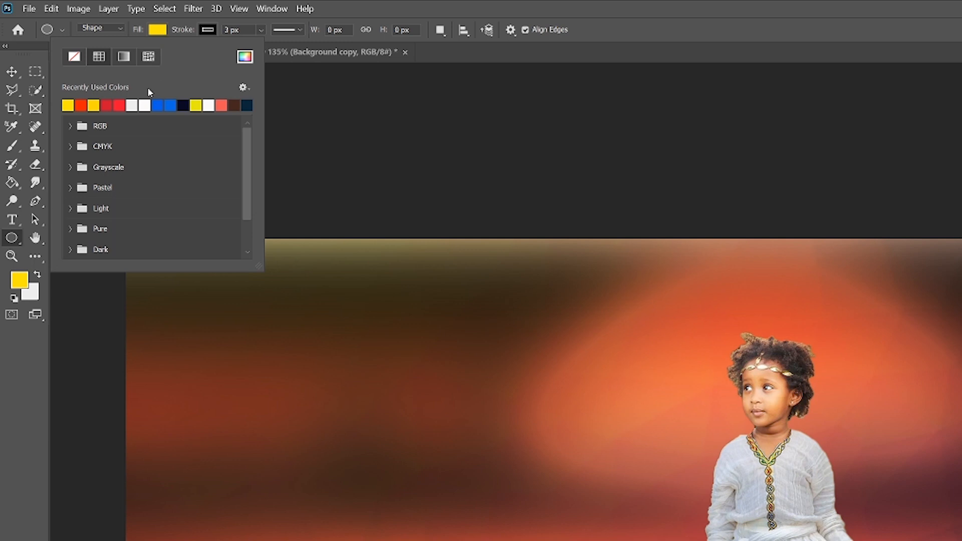
{"action": "left_click", "coordinate": [223, 103]}
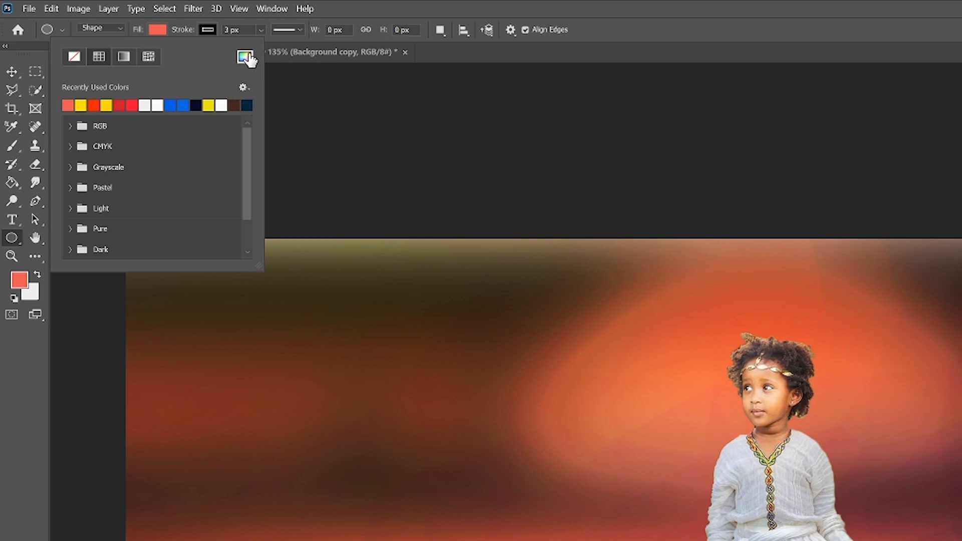
{"action": "key", "text": "i"}
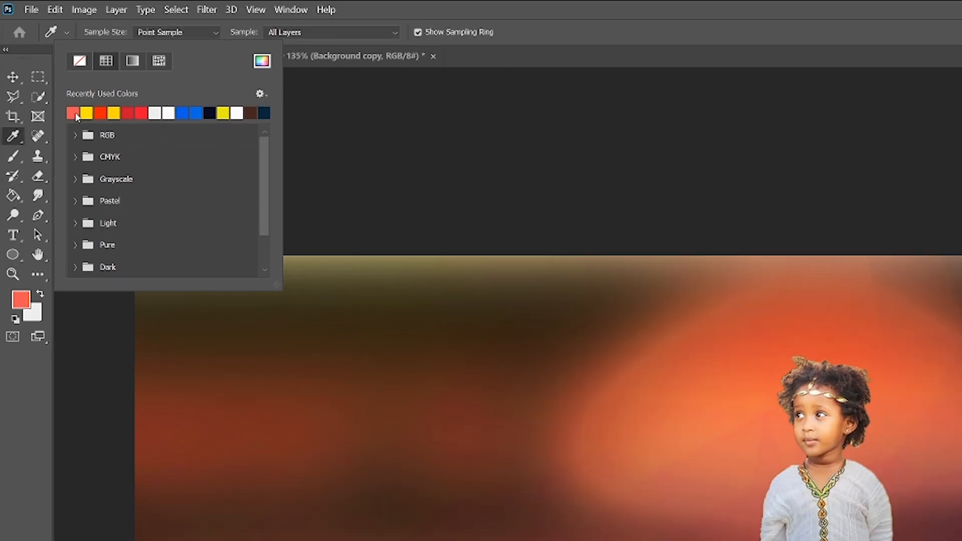
{"action": "key", "text": "u"}
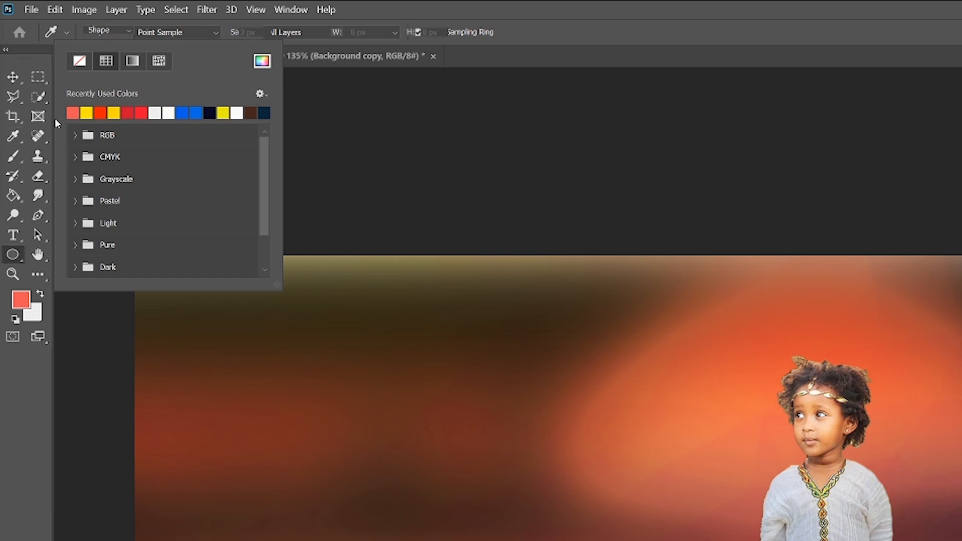
{"action": "left_click", "coordinate": [87, 113]}
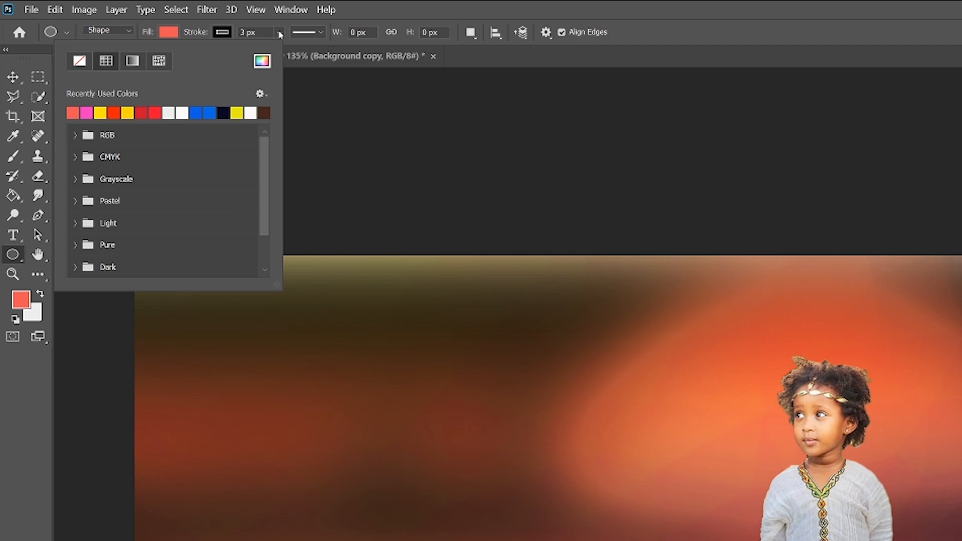
Draw a circle about 537 px wide in the banner's left part and set its stroke width to about 81 px
{"action": "left_click_drag", "start_coordinate": [279, 32], "coordinate": [290, 50]}
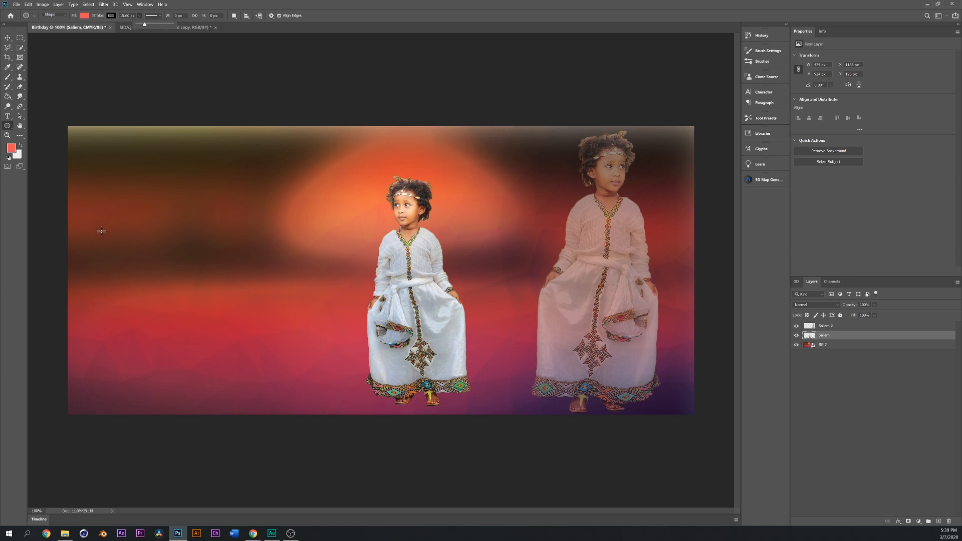
{"action": "left_click_drag", "start_coordinate": [101, 231], "coordinate": [290, 364]}
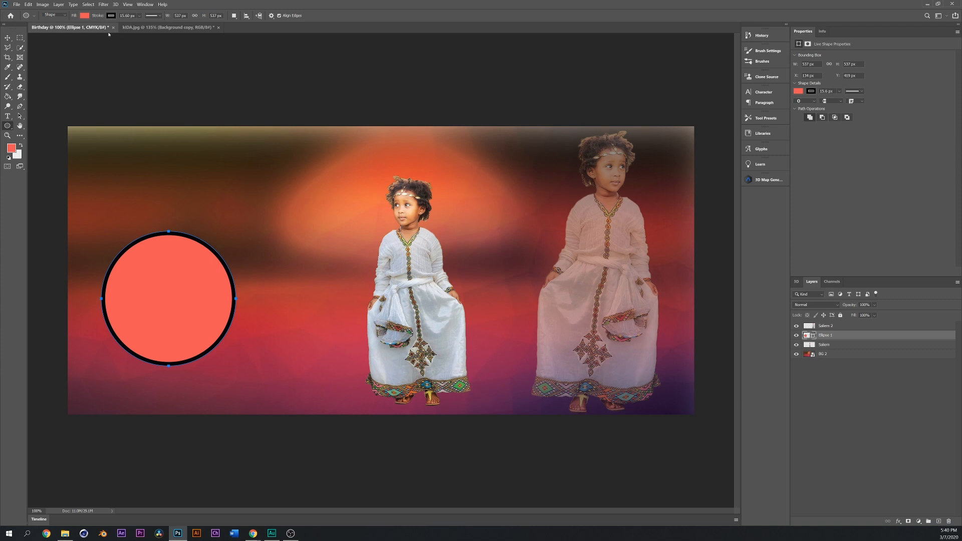
{"action": "left_click", "coordinate": [139, 16]}
{"action": "left_click_drag", "start_coordinate": [143, 24], "coordinate": [153, 24]}
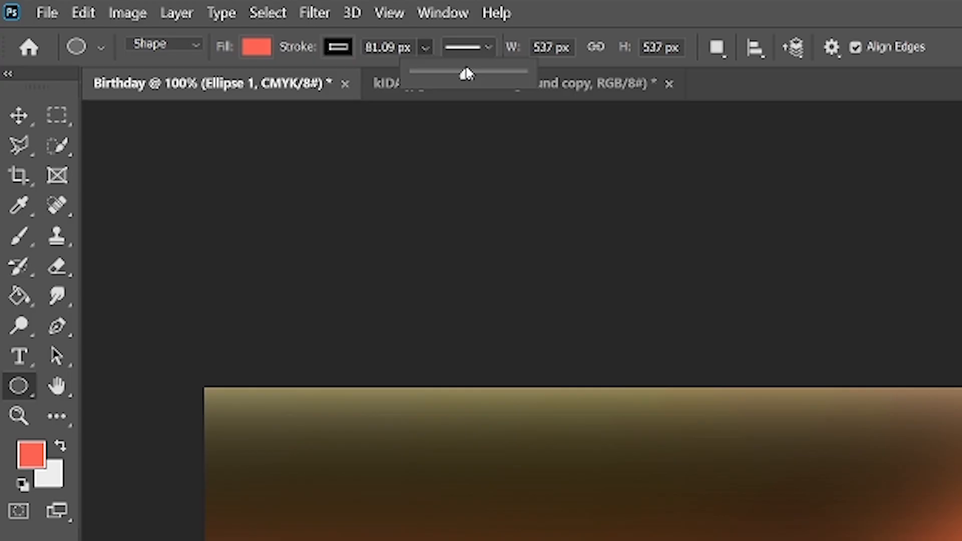
Set the circle's stroke color to white and reduce the stroke width to about 65 px
{"action": "left_click", "coordinate": [345, 48]}
{"action": "left_click", "coordinate": [346, 48]}
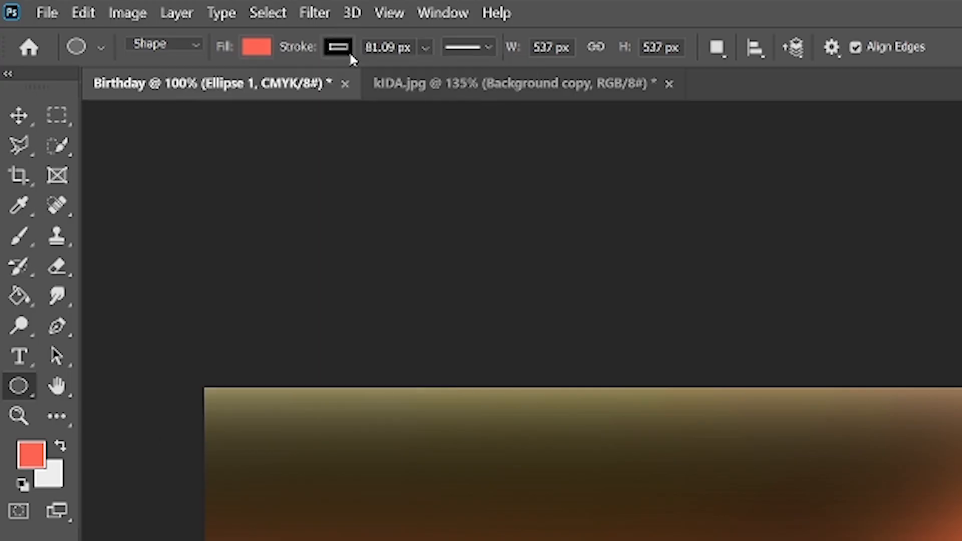
{"action": "left_click", "coordinate": [347, 49]}
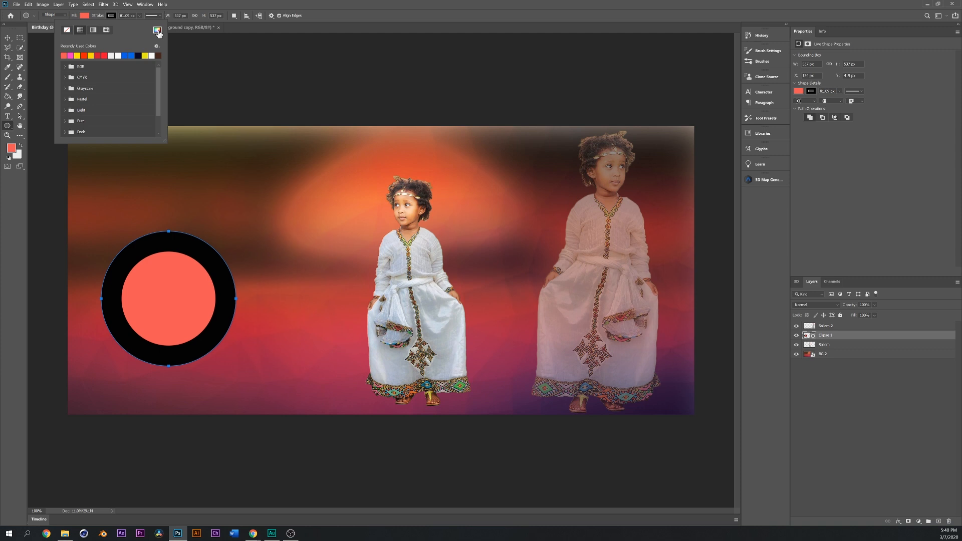
{"action": "left_click", "coordinate": [157, 31]}
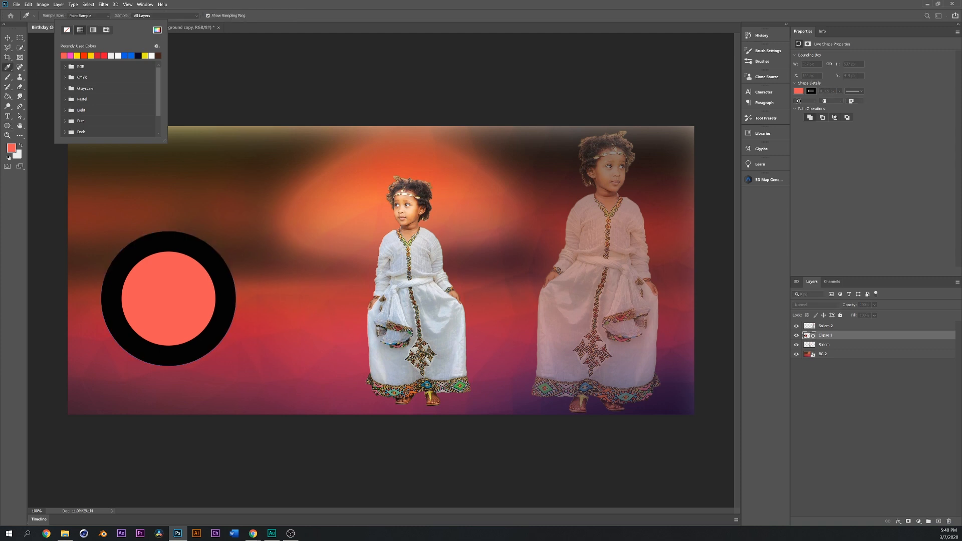
{"action": "key", "text": "Return"}
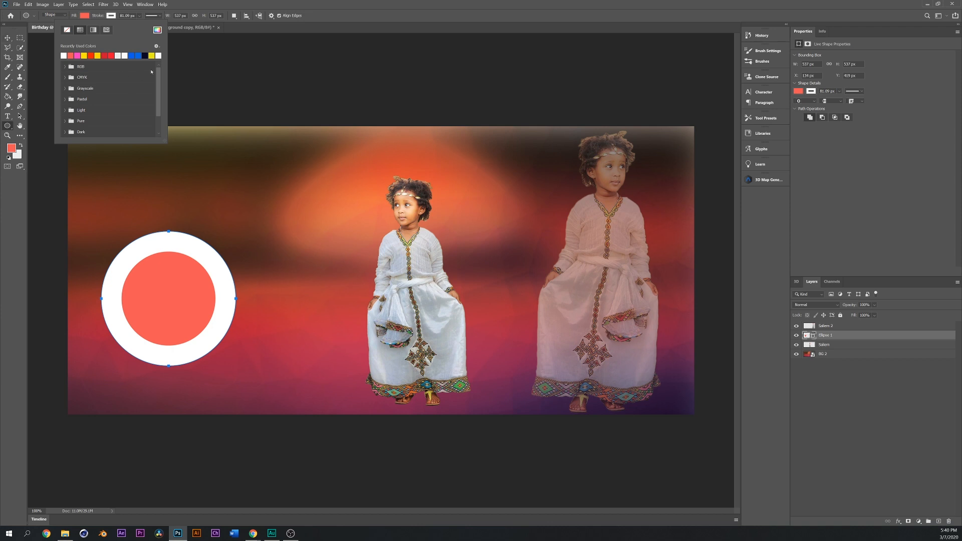
{"action": "left_click", "coordinate": [139, 16]}
{"action": "left_click", "coordinate": [139, 16]}
{"action": "left_click_drag", "start_coordinate": [146, 24], "coordinate": [144, 25]}
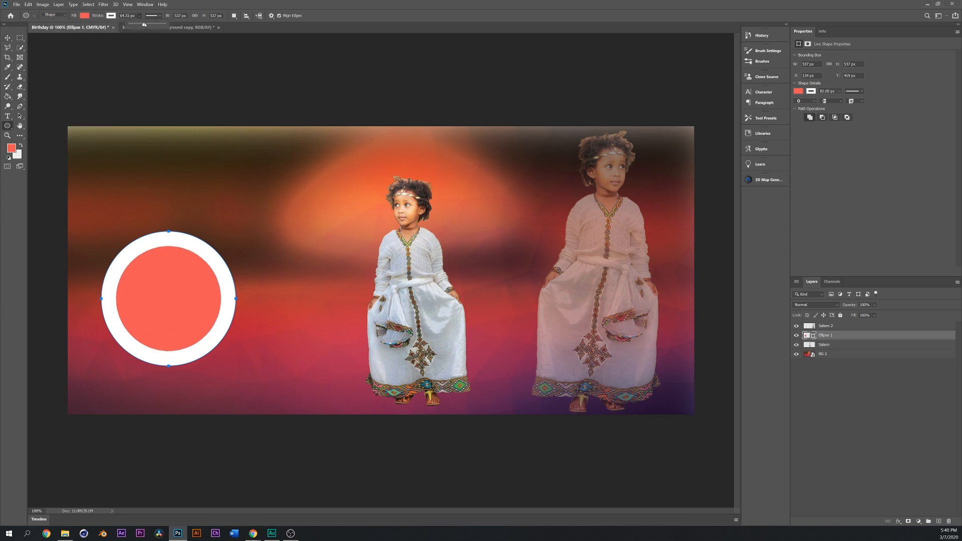
Move the circle slightly up and to the right in the banner's left part
{"action": "left_click", "coordinate": [9, 38]}
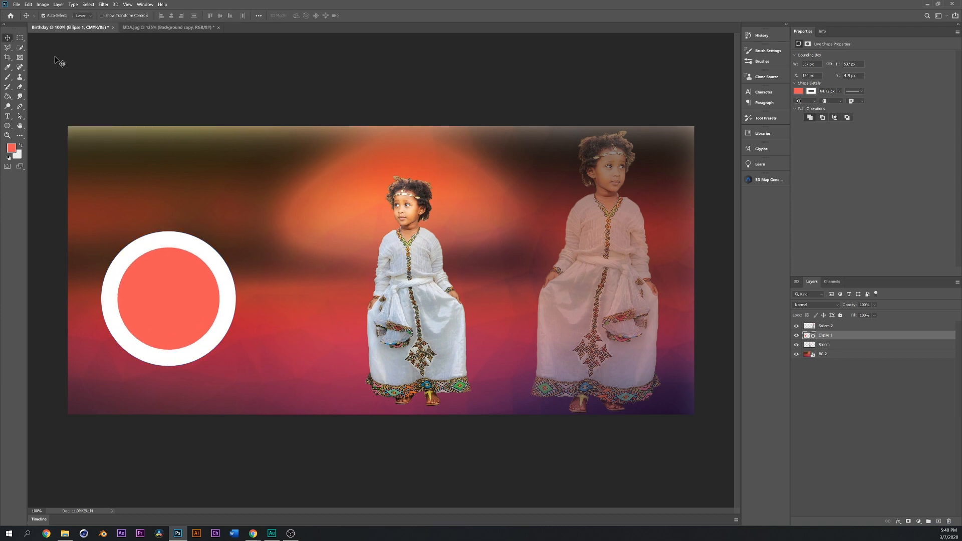
{"action": "left_click", "coordinate": [218, 122]}
{"action": "left_click_drag", "start_coordinate": [151, 298], "coordinate": [164, 273]}
Rename the ellipse layer as Cicle and move it to the top of the layer stack
{"action": "double_click", "coordinate": [825, 335]}
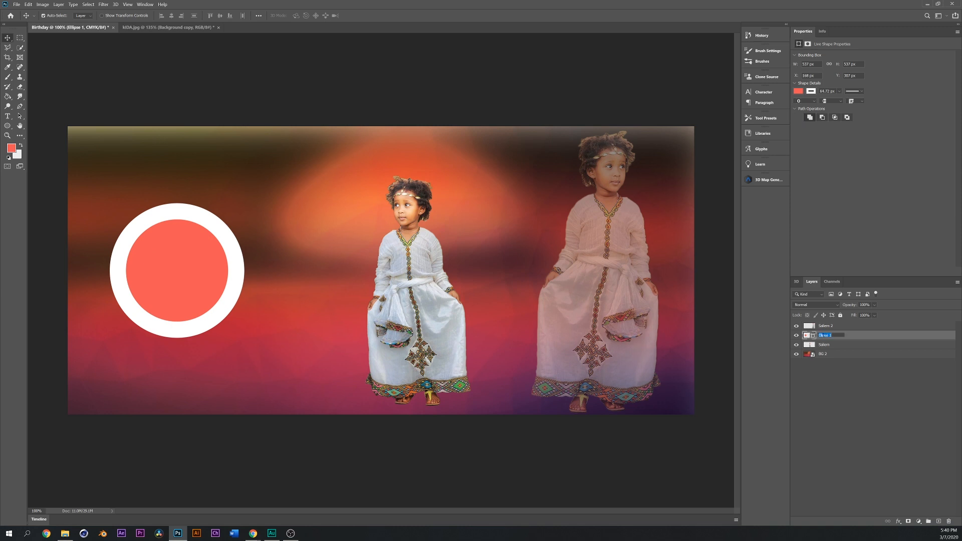
{"action": "type", "text": "Circle"}
{"action": "key", "text": "Return"}
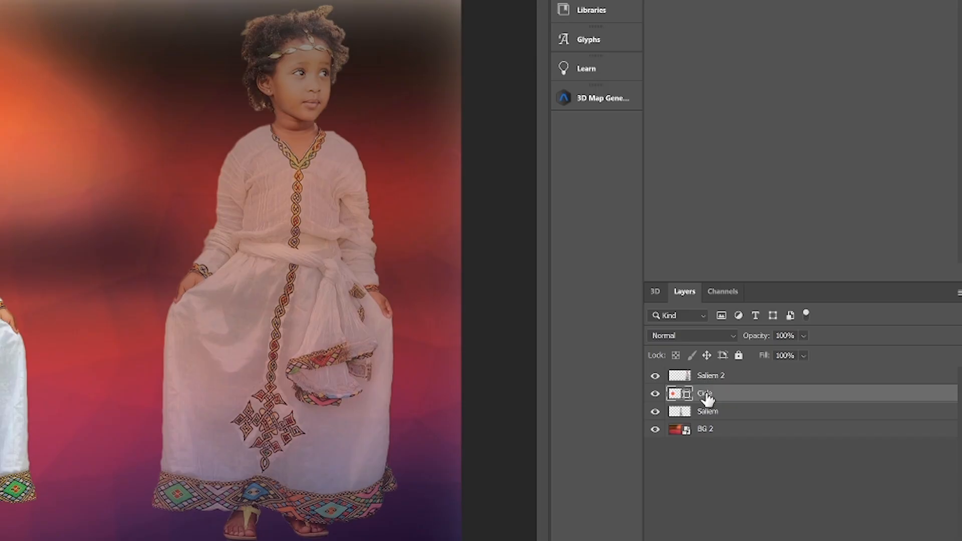
{"action": "mouse_move", "coordinate": [706, 398]}
{"action": "left_mouse_down"}
{"action": "mouse_move", "coordinate": [708, 378]}
{"action": "mouse_move", "coordinate": [715, 397]}
{"action": "left_mouse_up"}
{"action": "left_click_drag", "start_coordinate": [719, 395], "coordinate": [721, 362]}
{"action": "left_click_drag", "start_coordinate": [707, 401], "coordinate": [708, 369]}
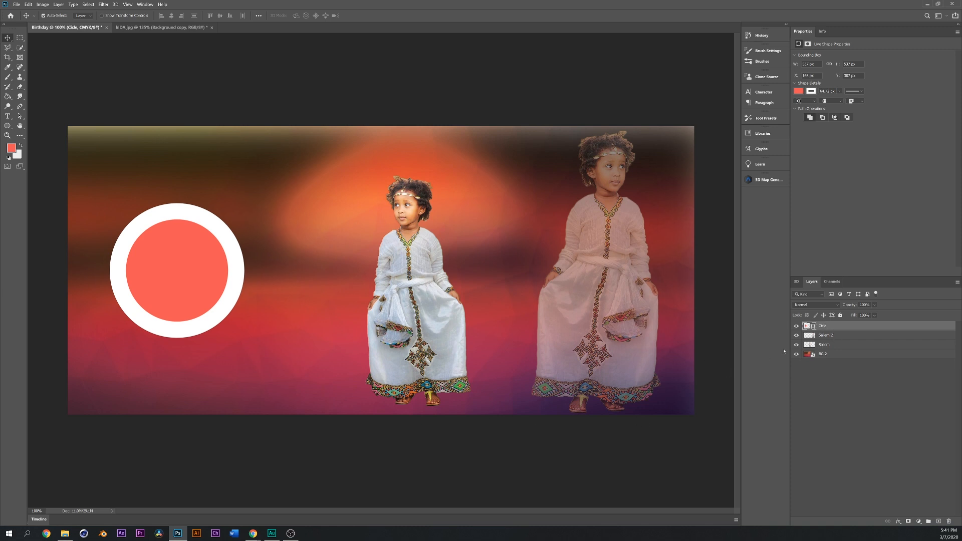
Select the original girl's layer and shift her slightly left of the banner's middle
{"action": "left_click", "coordinate": [829, 336]}
{"action": "left_click", "coordinate": [825, 345]}
{"action": "left_click_drag", "start_coordinate": [414, 292], "coordinate": [401, 296]}
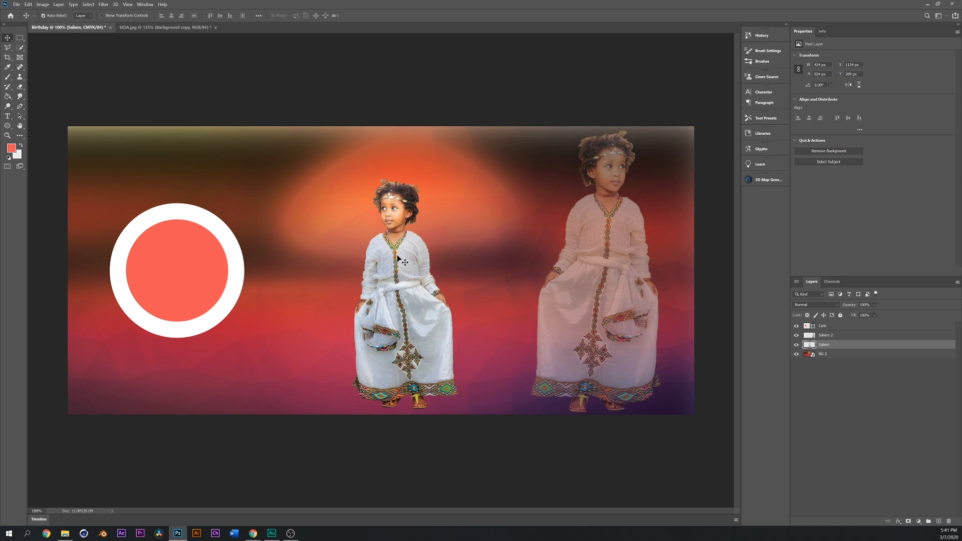
{"action": "mouse_move", "coordinate": [394, 273]}
{"action": "left_mouse_down"}
{"action": "mouse_move", "coordinate": [141, 311]}
{"action": "mouse_move", "coordinate": [186, 281]}
{"action": "mouse_move", "coordinate": [392, 286]}
{"action": "mouse_move", "coordinate": [388, 270]}
{"action": "left_mouse_up"}
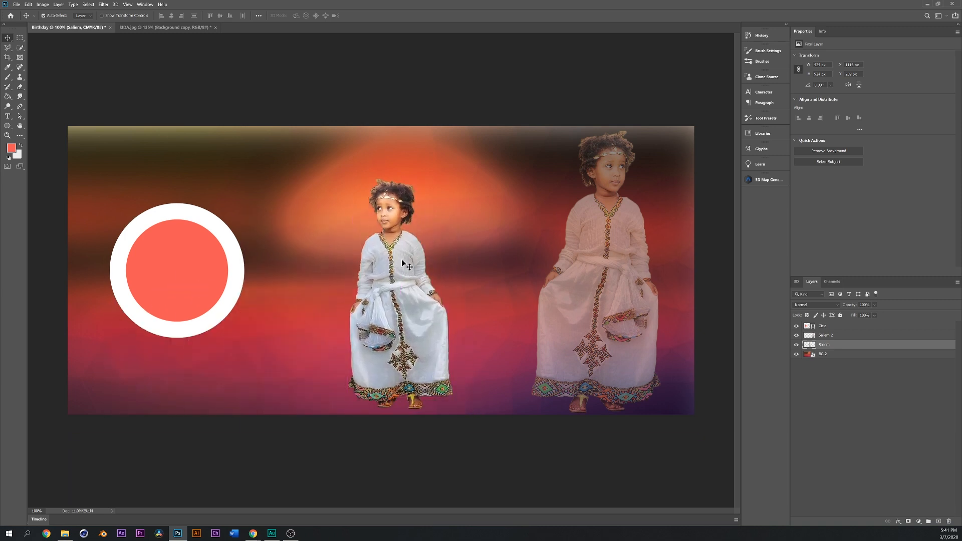
Duplicate the original girl's layer as her third copy and place the duplicate over the circle
{"action": "right_click", "coordinate": [828, 346]}
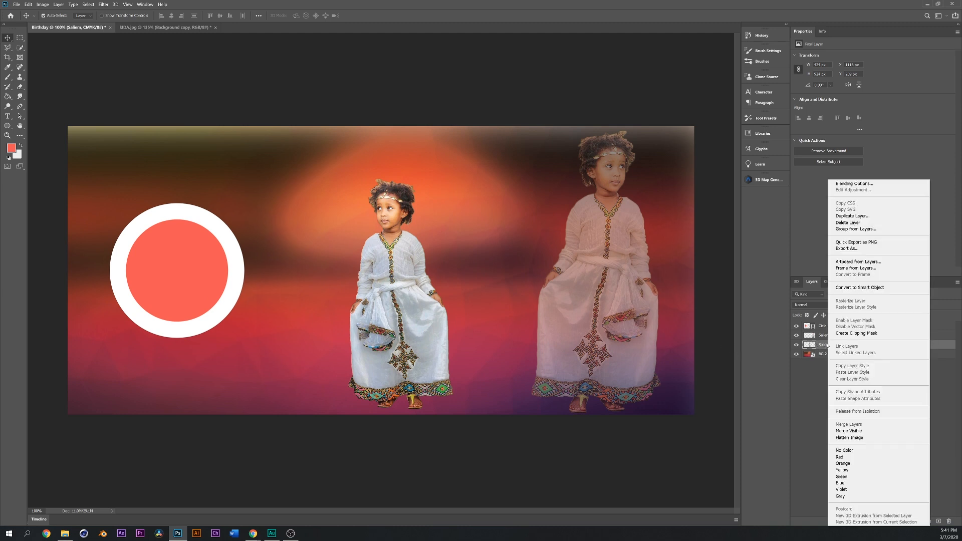
{"action": "left_click", "coordinate": [860, 215]}
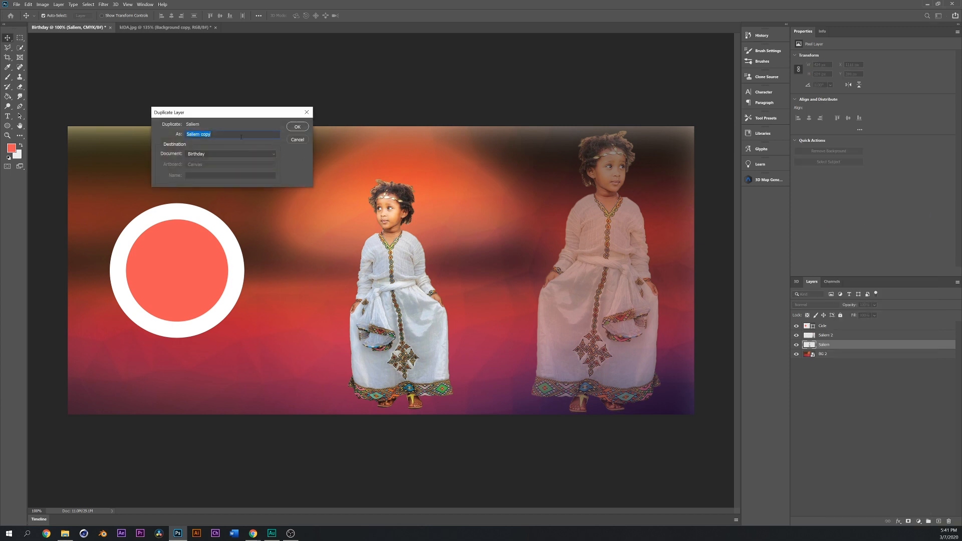
{"action": "left_click", "coordinate": [235, 132]}
{"action": "left_click", "coordinate": [298, 127]}
{"action": "left_click_drag", "start_coordinate": [397, 248], "coordinate": [180, 262]}
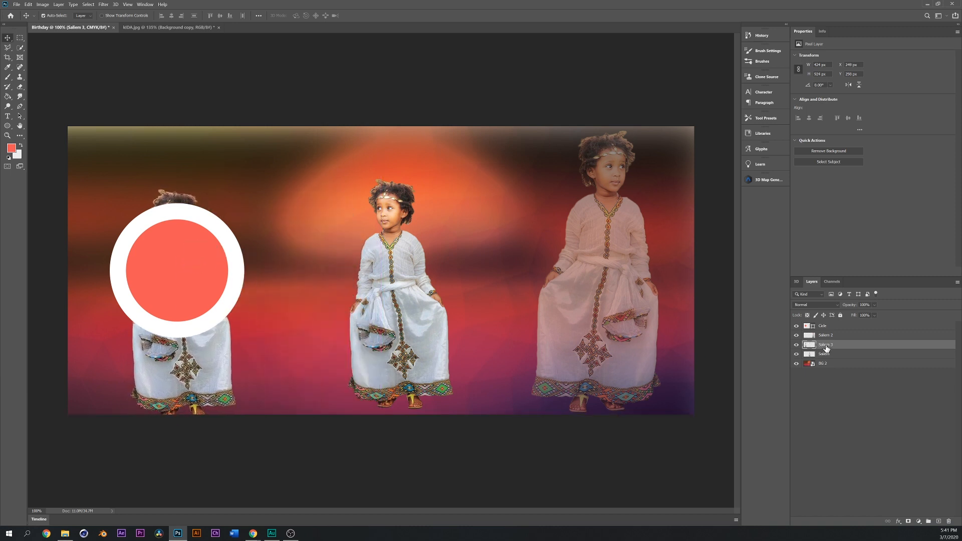
Place the new girl copy's layer above the circle layer, then reposition the circle and the copy so her head lies inside the ring
{"action": "left_click_drag", "start_coordinate": [825, 346], "coordinate": [825, 325]}
{"action": "left_click_drag", "start_coordinate": [825, 323], "coordinate": [825, 323]}
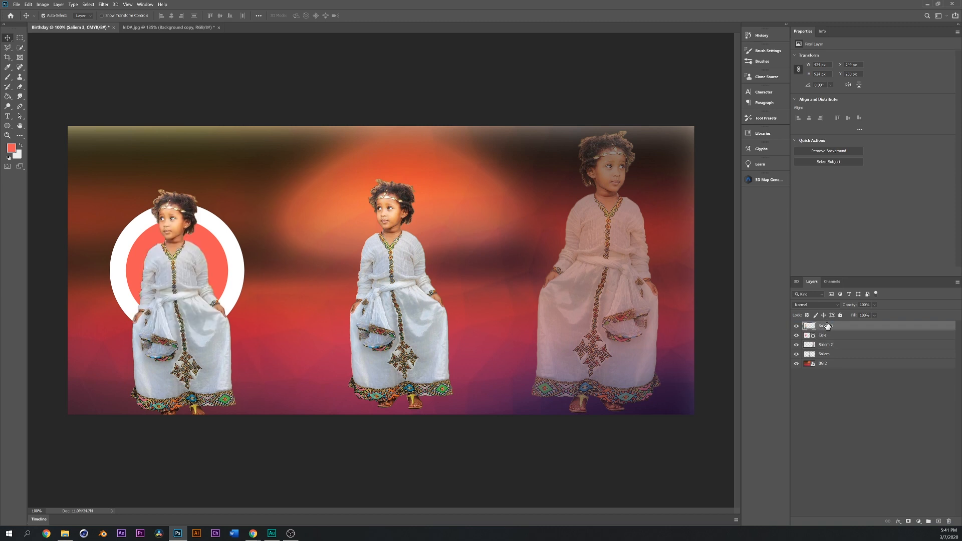
{"action": "left_click_drag", "start_coordinate": [216, 262], "coordinate": [195, 254]}
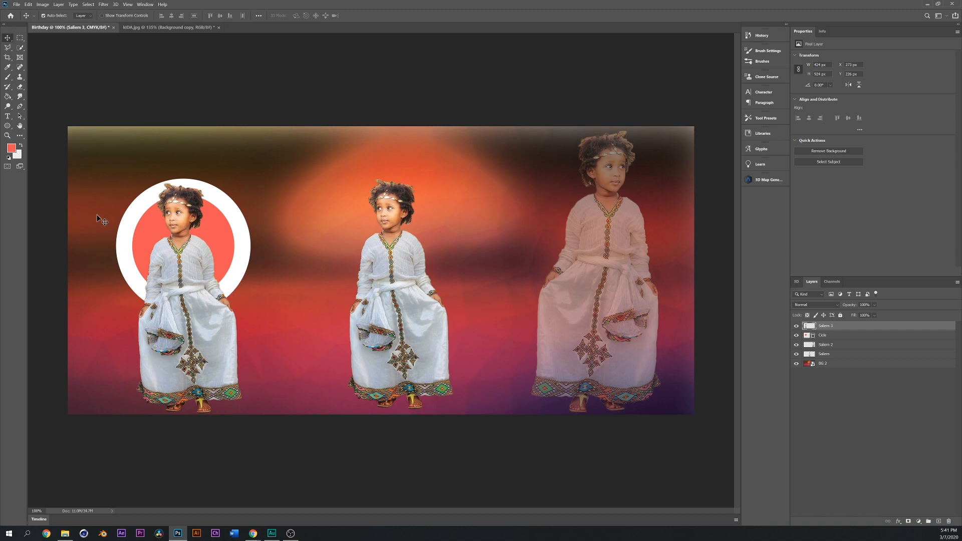
{"action": "left_click_drag", "start_coordinate": [187, 256], "coordinate": [189, 256]}
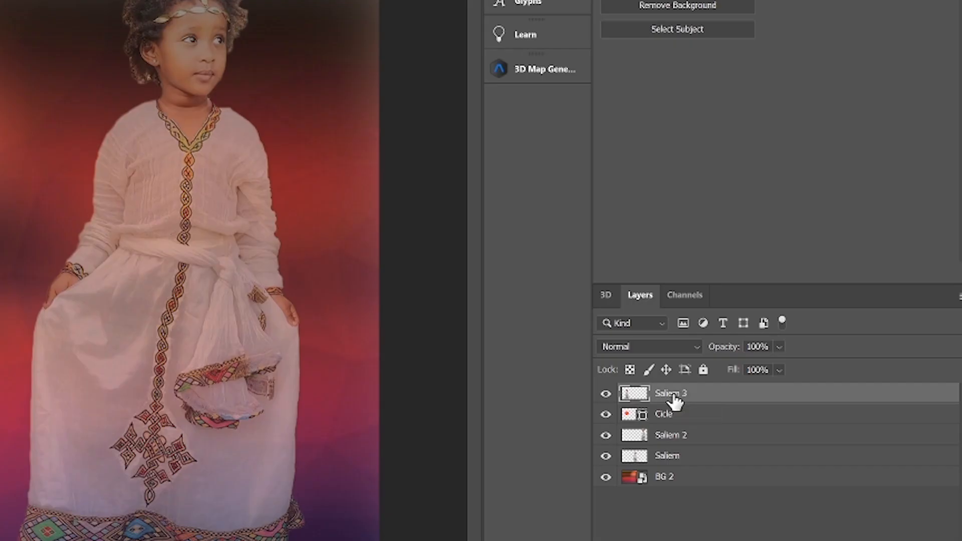
Clip the new girl copy to the circle layer and reposition her so her head and shoulders fill the circle
{"action": "right_click", "coordinate": [826, 327]}
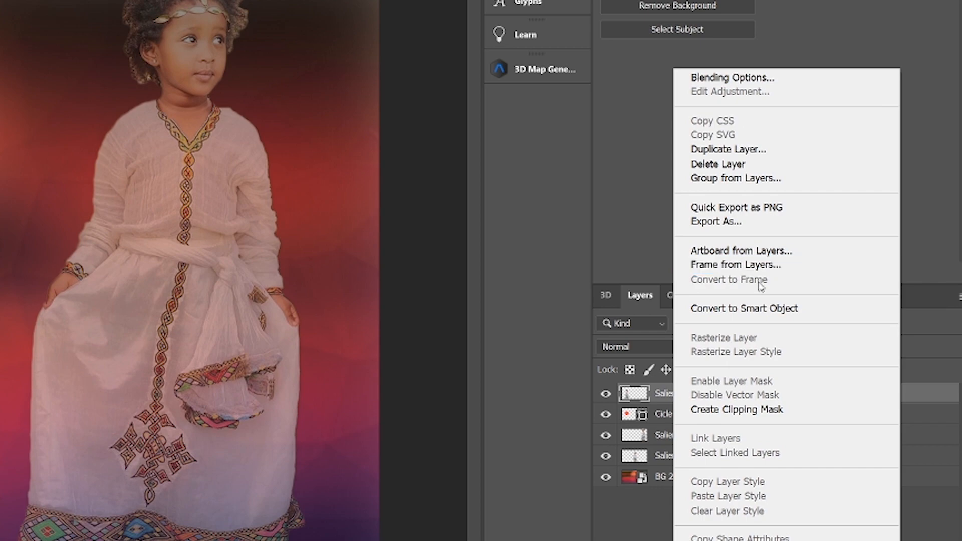
{"action": "left_click", "coordinate": [750, 410]}
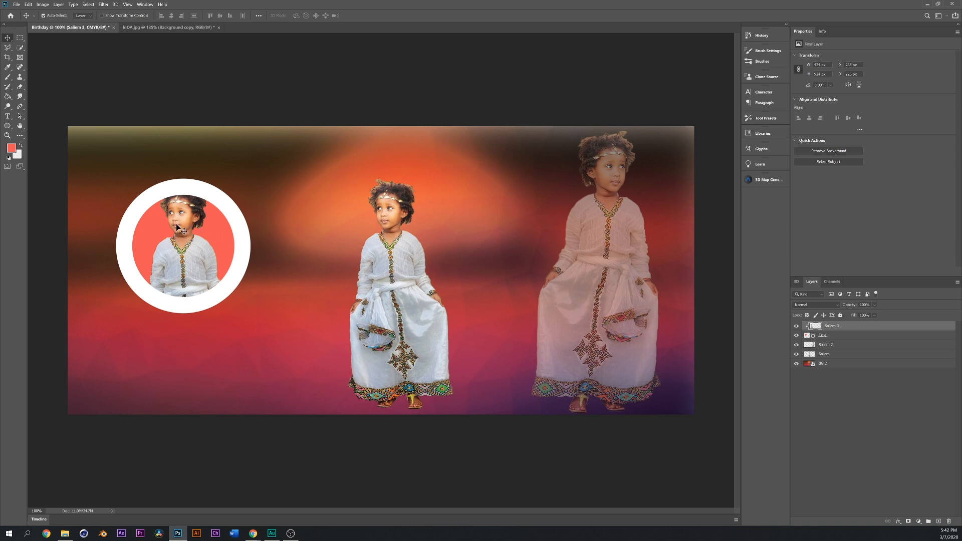
{"action": "mouse_move", "coordinate": [176, 226]}
{"action": "left_mouse_down"}
{"action": "mouse_move", "coordinate": [177, 239]}
{"action": "mouse_move", "coordinate": [183, 222]}
{"action": "left_mouse_up"}
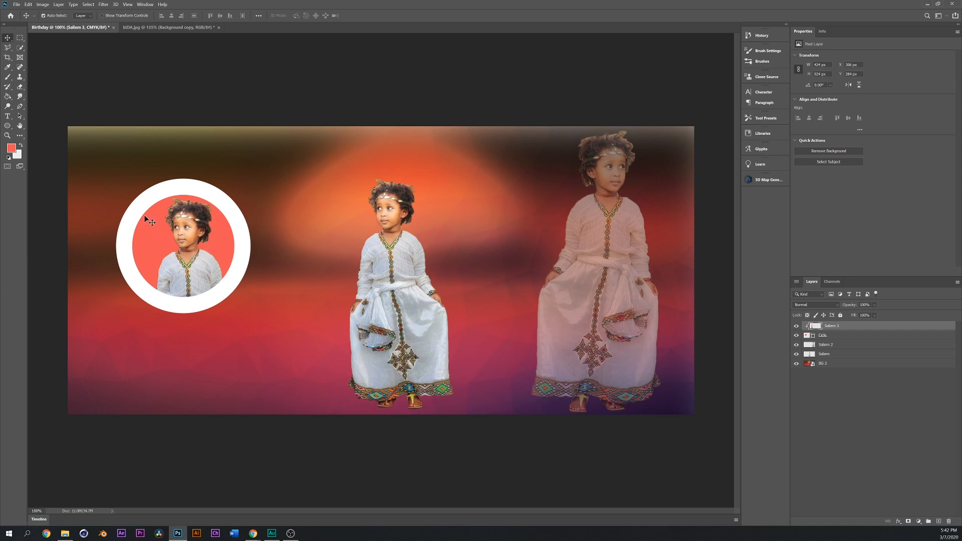
{"action": "right_click", "coordinate": [184, 227]}
{"action": "left_click", "coordinate": [184, 220]}
{"action": "key", "text": "ctrl+t"}
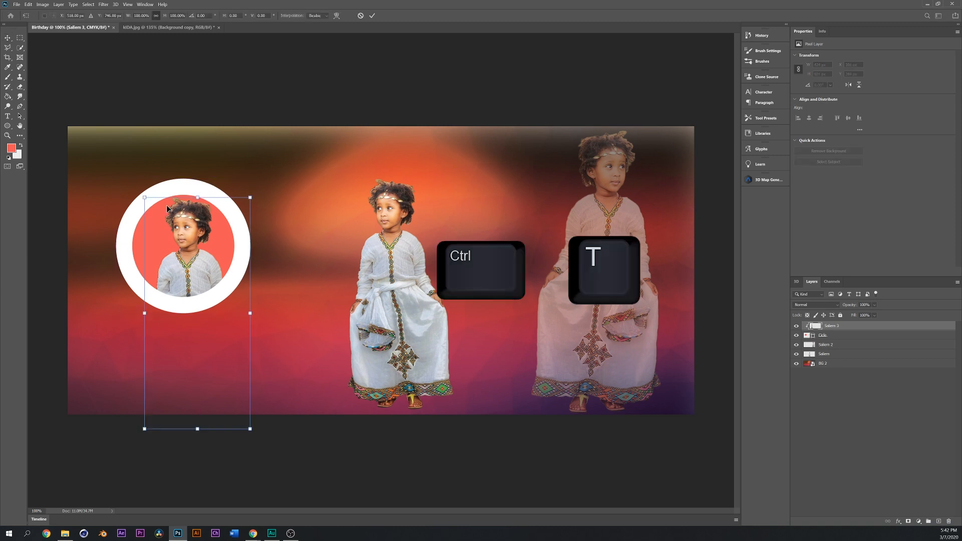
{"action": "left_click", "coordinate": [361, 15]}
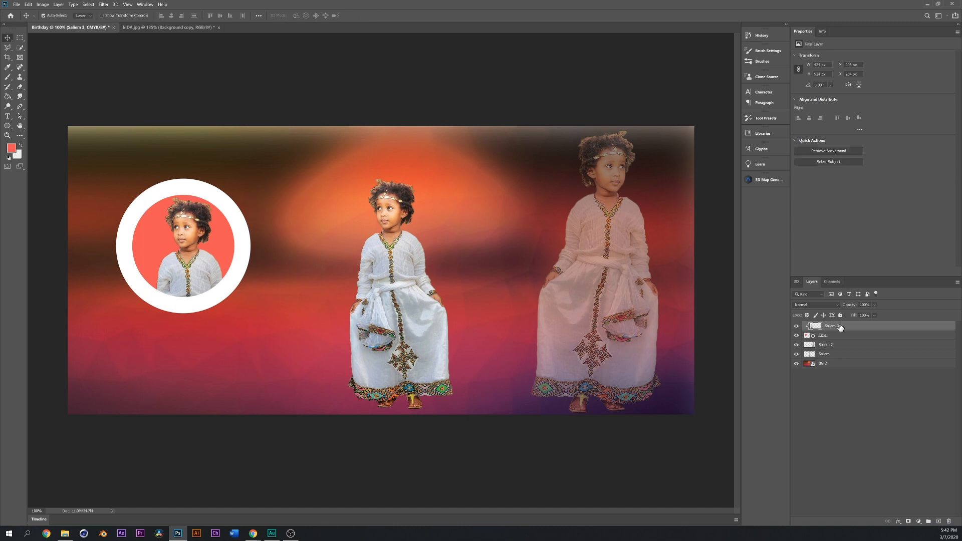
Flip the clipped girl copy horizontally and center her within the circle
{"action": "key", "text": "ctrl+t"}
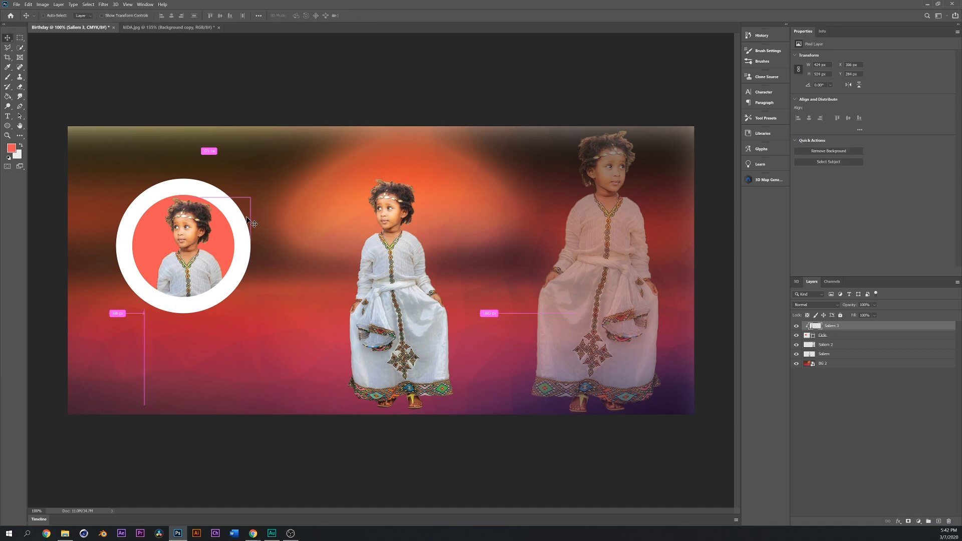
{"action": "right_click", "coordinate": [199, 231]}
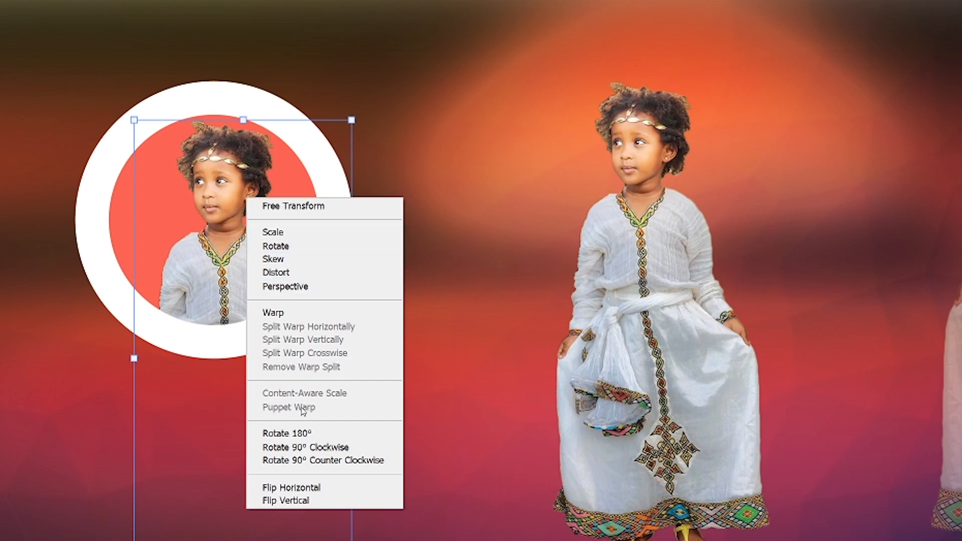
{"action": "left_click", "coordinate": [308, 489]}
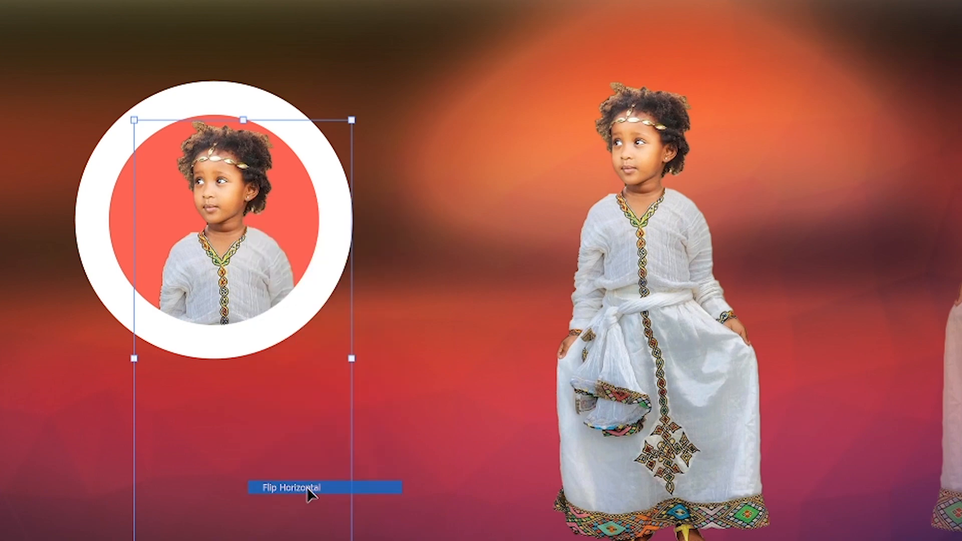
{"action": "left_click_drag", "start_coordinate": [203, 258], "coordinate": [179, 255]}
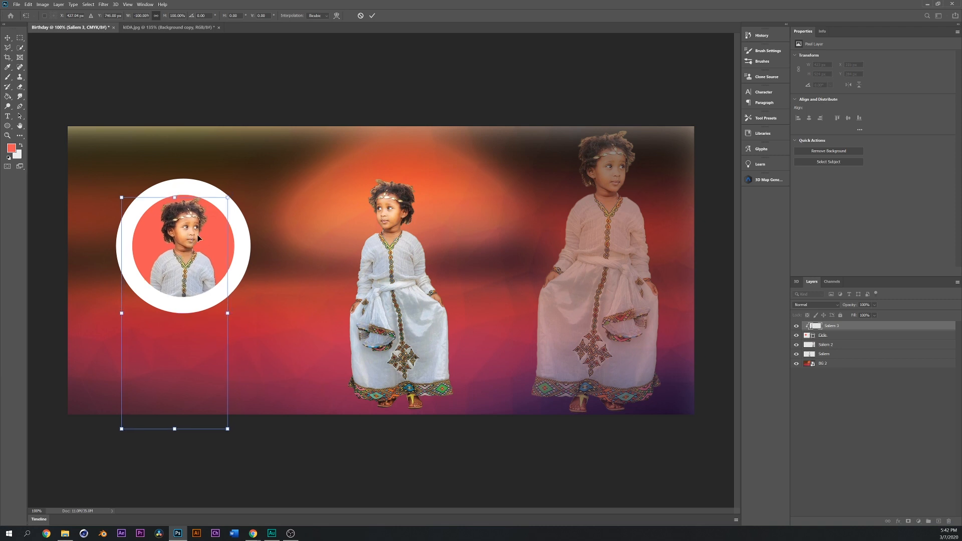
{"action": "left_click", "coordinate": [371, 17]}
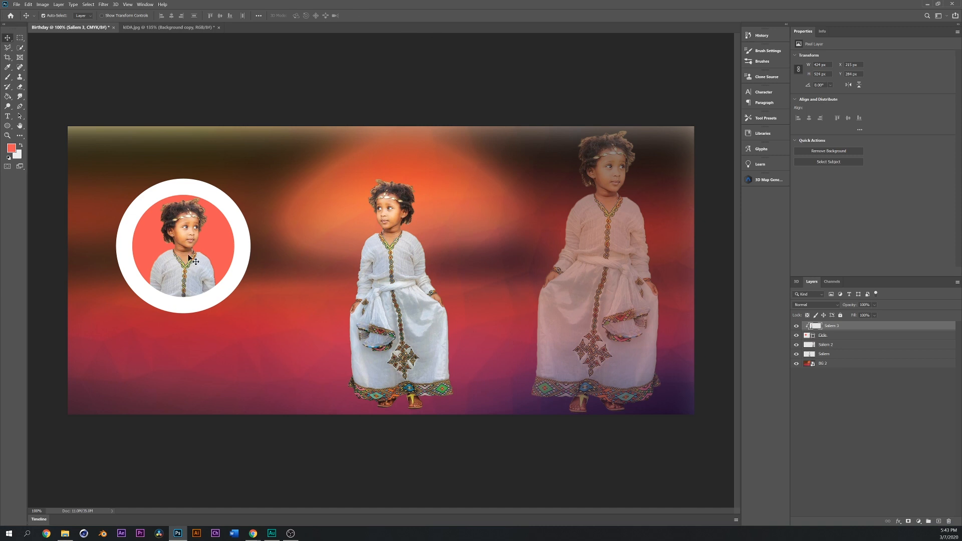
{"action": "left_click_drag", "start_coordinate": [185, 257], "coordinate": [192, 257]}
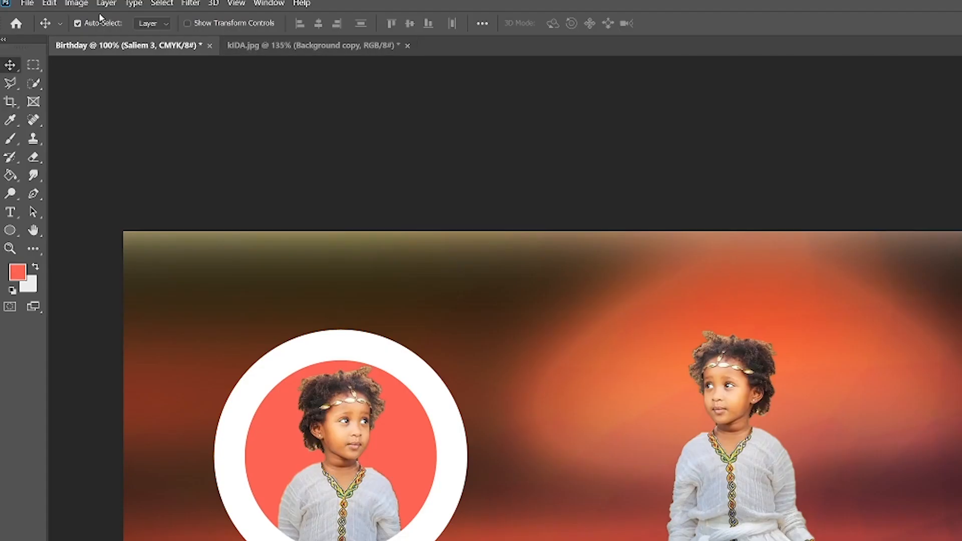
Apply a Shadows/Highlights adjustment to the clipped girl copy with shadows at 3% and highlights at about 15%
{"action": "left_click", "coordinate": [84, 5]}
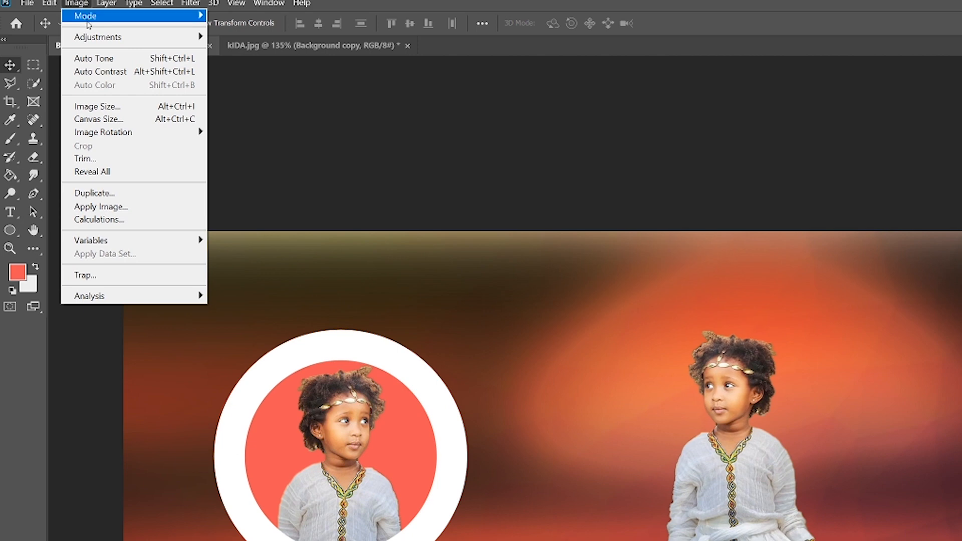
{"action": "mouse_move", "coordinate": [100, 40]}
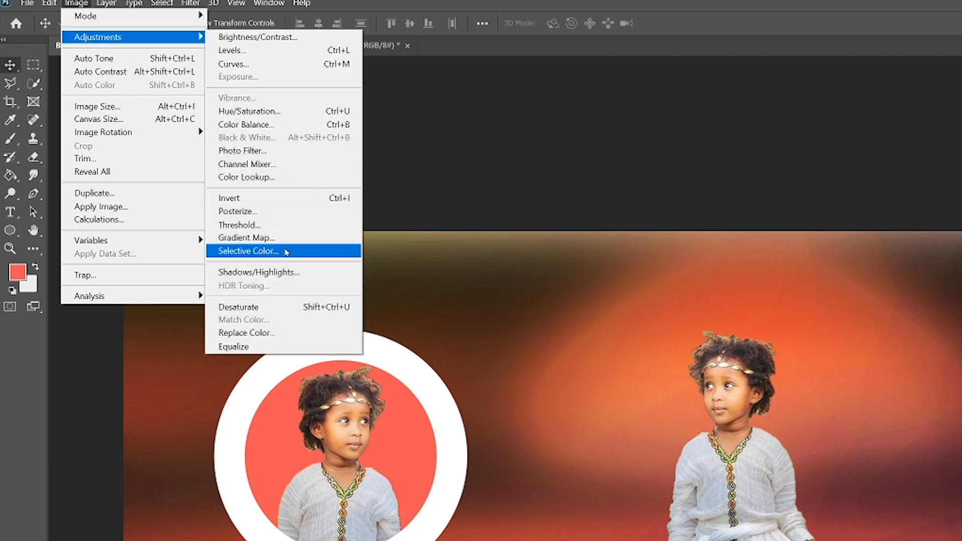
{"action": "left_click", "coordinate": [284, 275]}
{"action": "left_click_drag", "start_coordinate": [873, 272], "coordinate": [728, 235]}
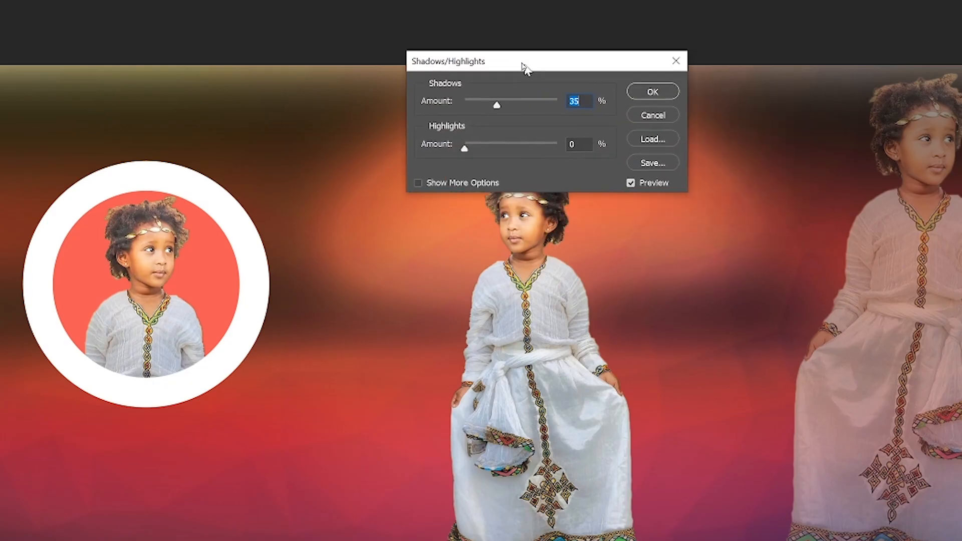
{"action": "left_click_drag", "start_coordinate": [523, 65], "coordinate": [463, 39]}
{"action": "left_click_drag", "start_coordinate": [436, 81], "coordinate": [408, 79]}
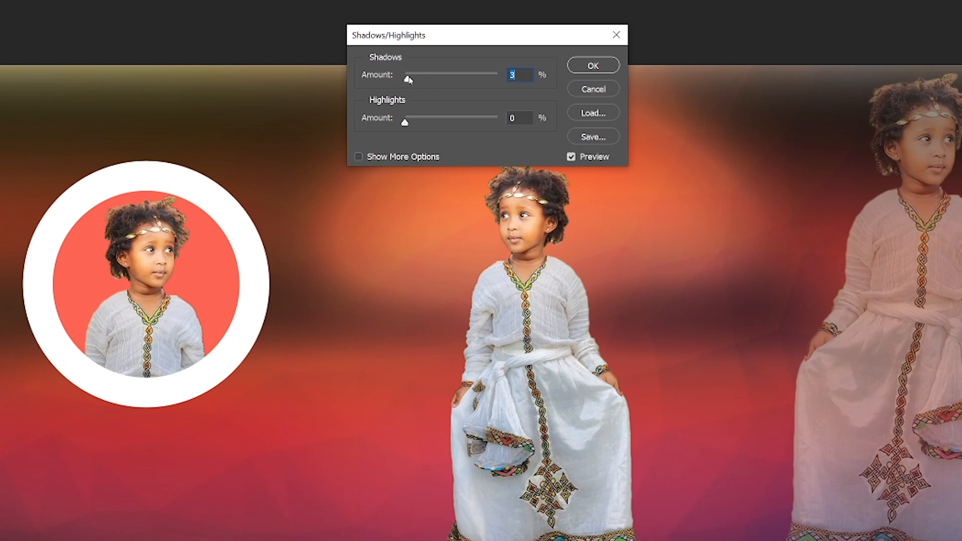
{"action": "left_click_drag", "start_coordinate": [404, 123], "coordinate": [485, 123]}
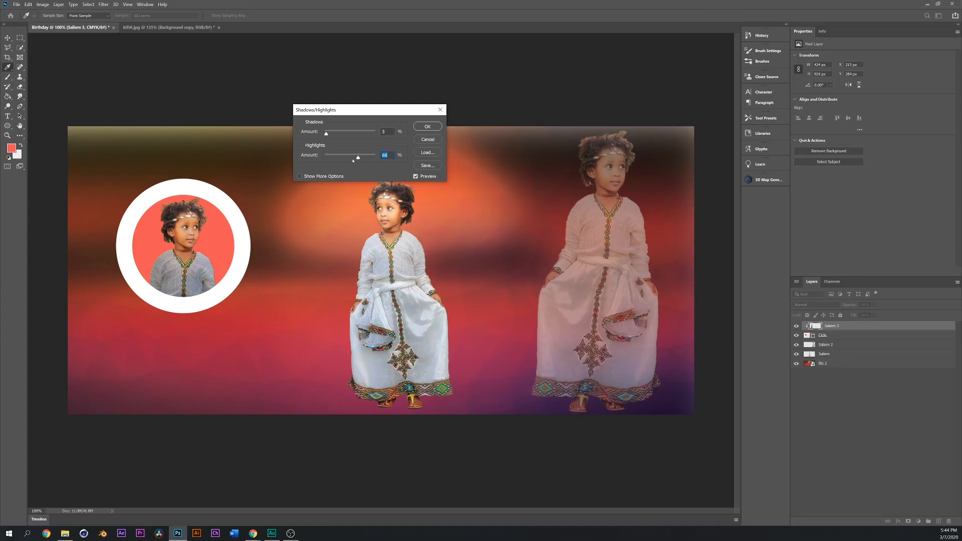
{"action": "left_click_drag", "start_coordinate": [353, 160], "coordinate": [332, 158]}
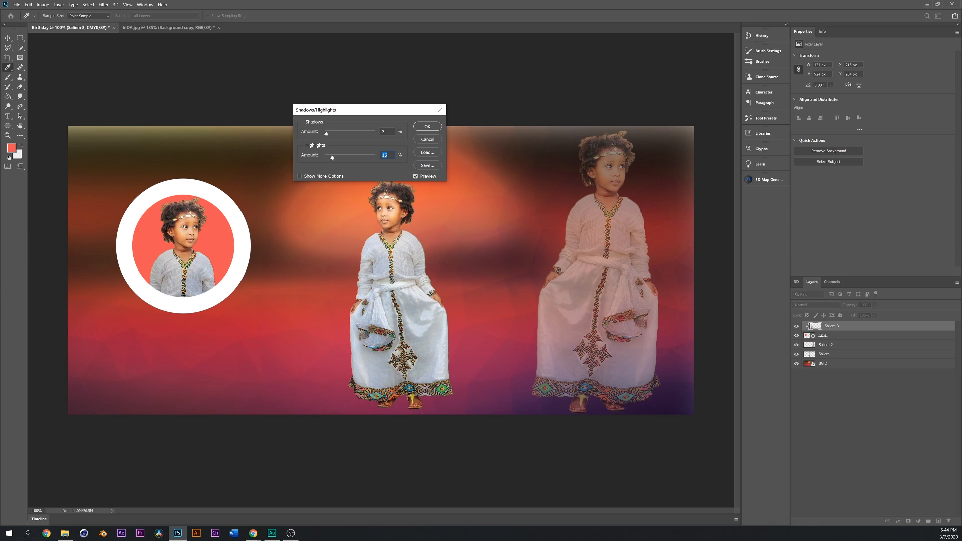
{"action": "left_click", "coordinate": [429, 128]}
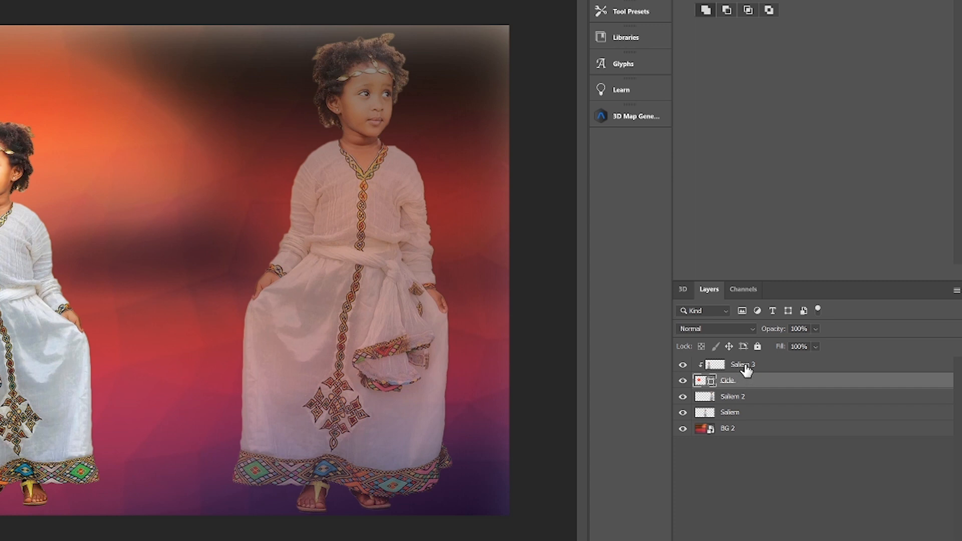
Convert the circle and its clipped girl copy to one smart object, and adjust the placement of the portrait and girl figures
{"action": "left_click", "coordinate": [746, 367], "text": "shift"}
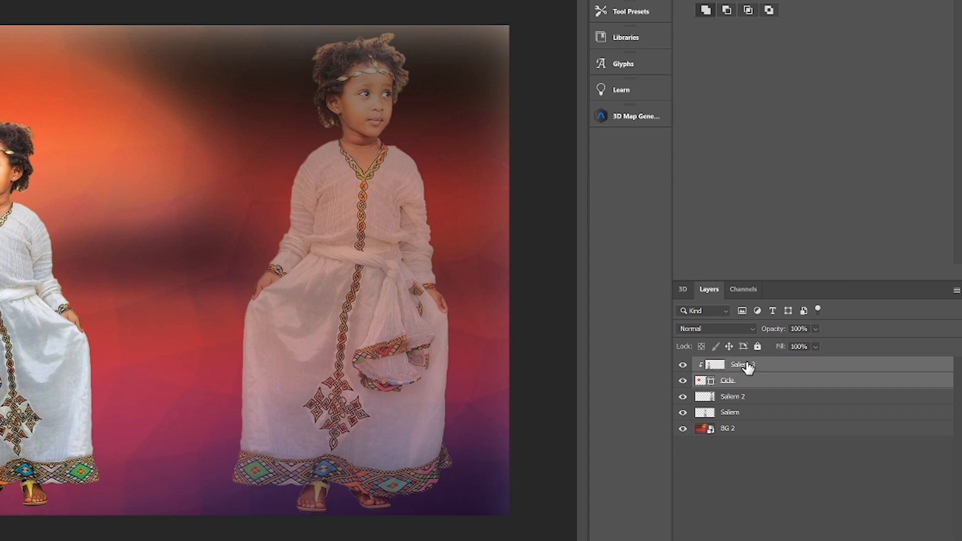
{"action": "right_click", "coordinate": [746, 367]}
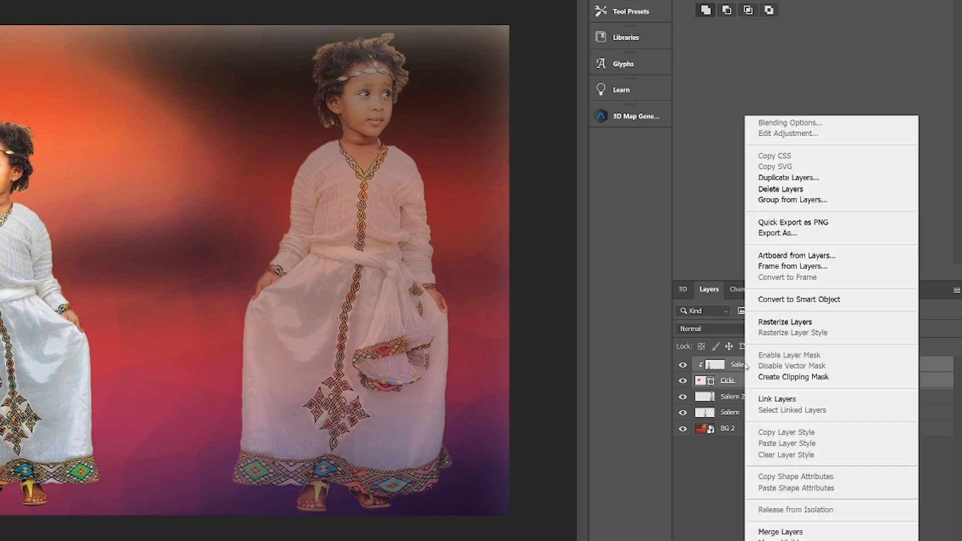
{"action": "left_click", "coordinate": [793, 299]}
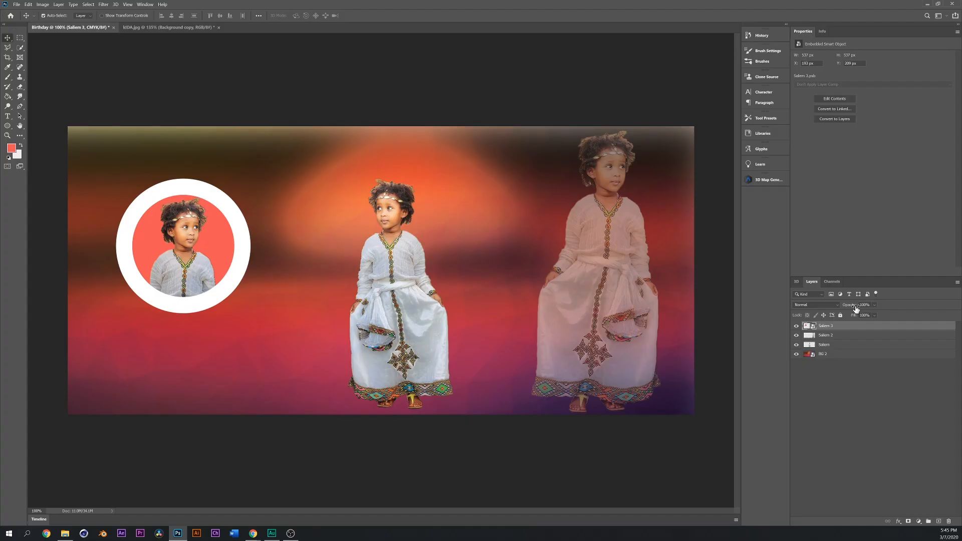
{"action": "left_click_drag", "start_coordinate": [189, 251], "coordinate": [201, 272]}
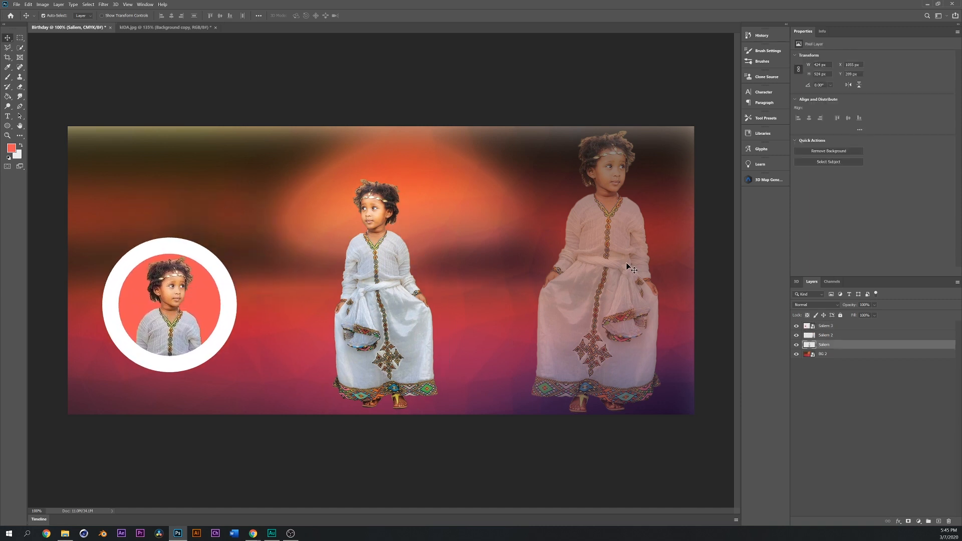
{"action": "left_click_drag", "start_coordinate": [627, 264], "coordinate": [630, 264]}
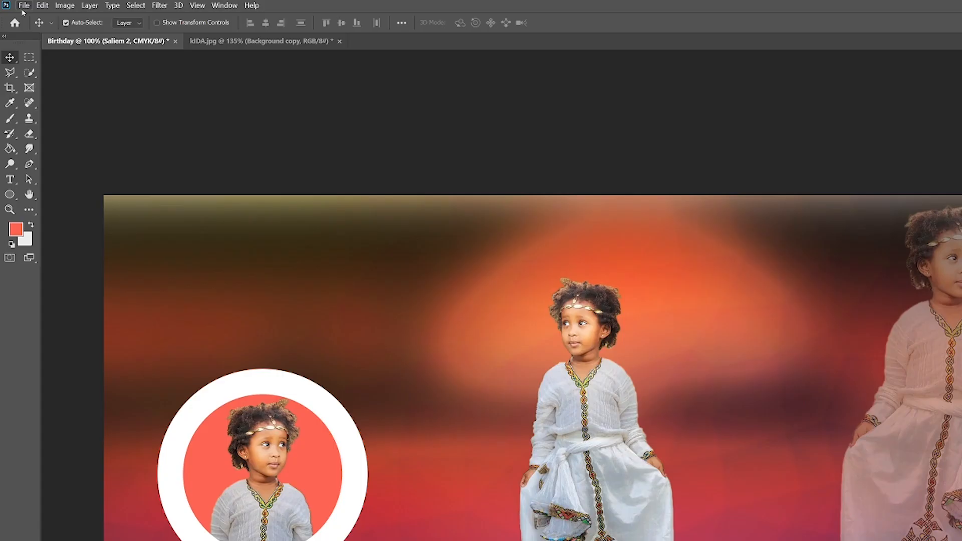
Place the Ballons image as a linked file and position it over the faded girl copy at the banner's right side
{"action": "left_click", "coordinate": [17, 4]}
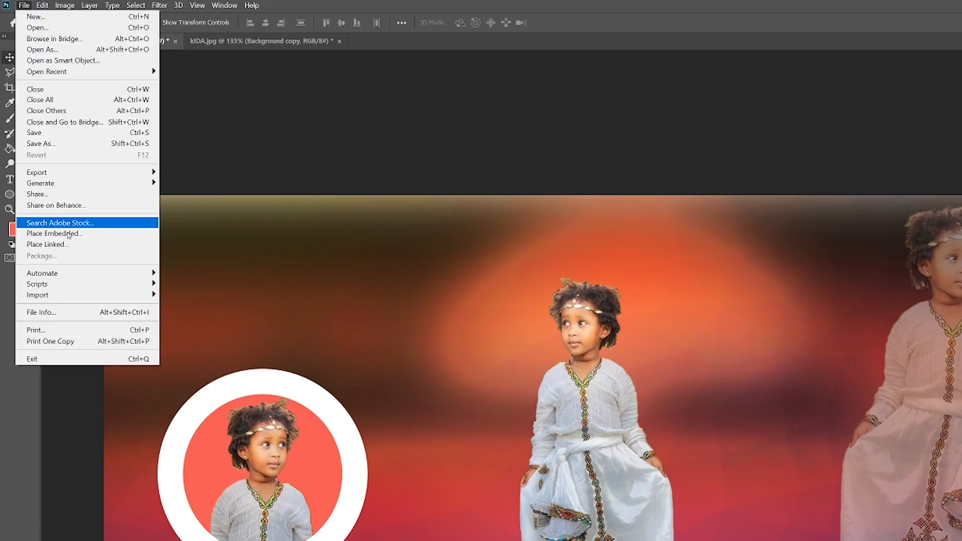
{"action": "left_click", "coordinate": [48, 244]}
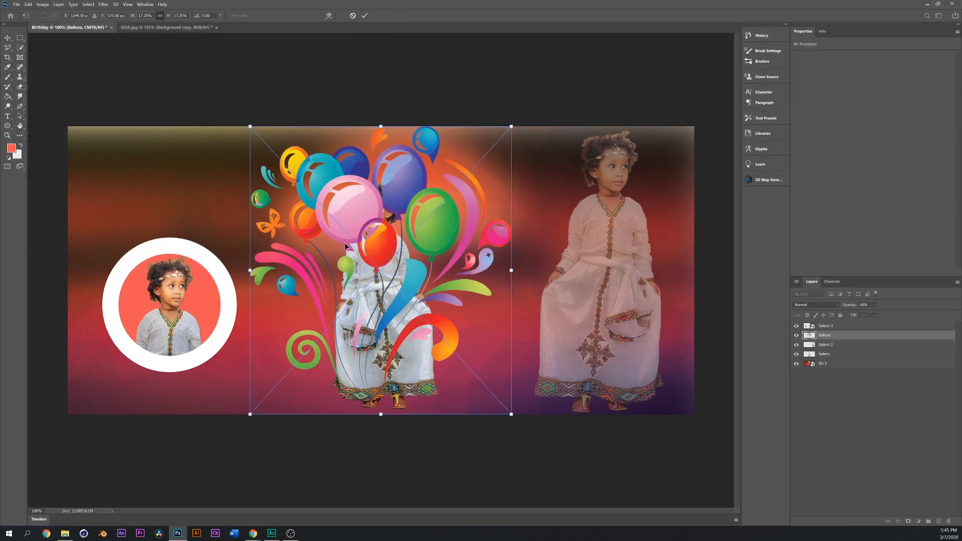
{"action": "left_click_drag", "start_coordinate": [345, 246], "coordinate": [572, 235]}
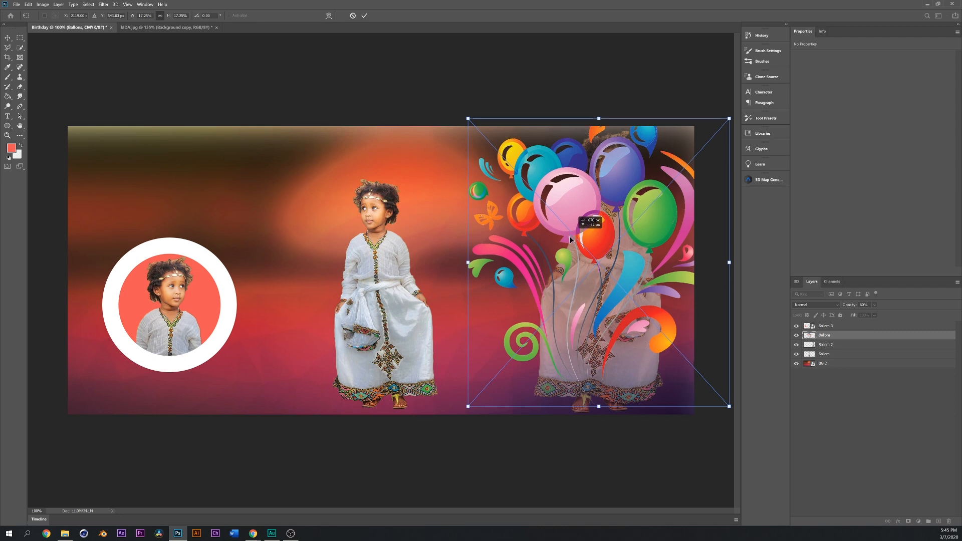
{"action": "left_click_drag", "start_coordinate": [825, 326], "coordinate": [828, 340]}
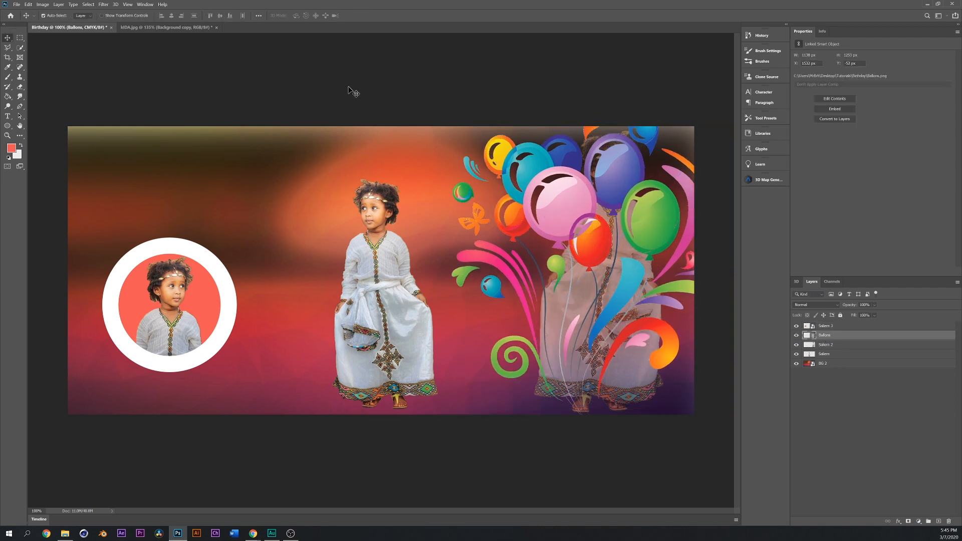
{"action": "left_click", "coordinate": [410, 90]}
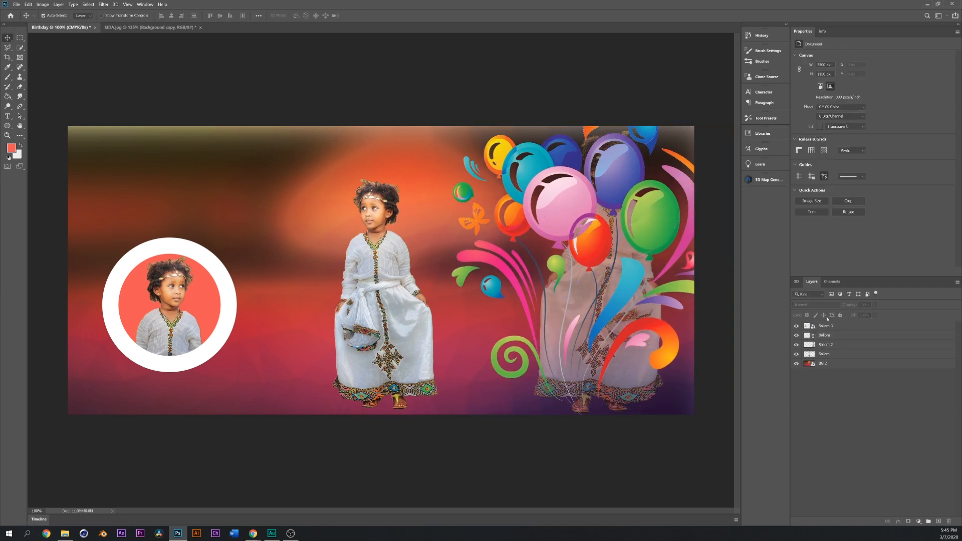
Move the faded girl copy's layer to the top of the layer stack and the Ballons layer directly below it
{"action": "left_click", "coordinate": [831, 347]}
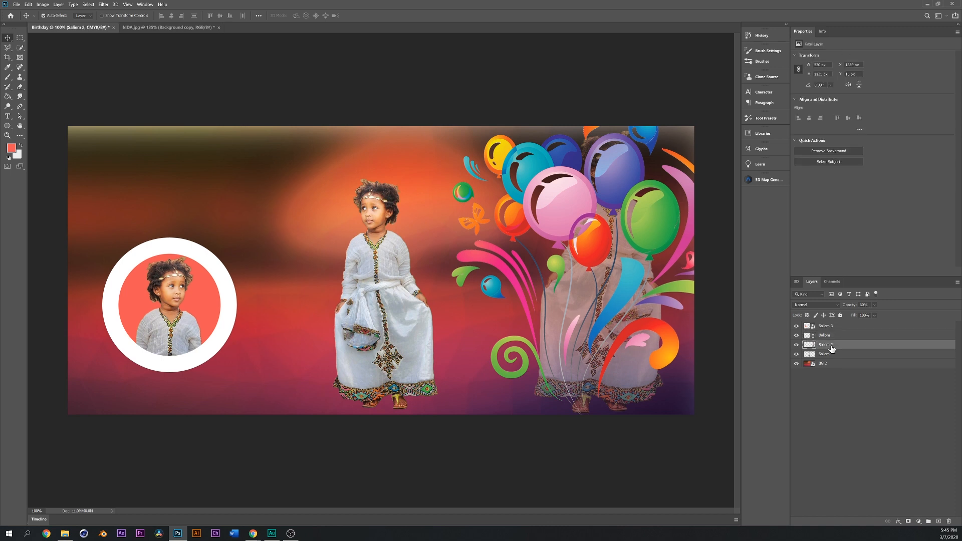
{"action": "left_click_drag", "start_coordinate": [832, 348], "coordinate": [827, 324]}
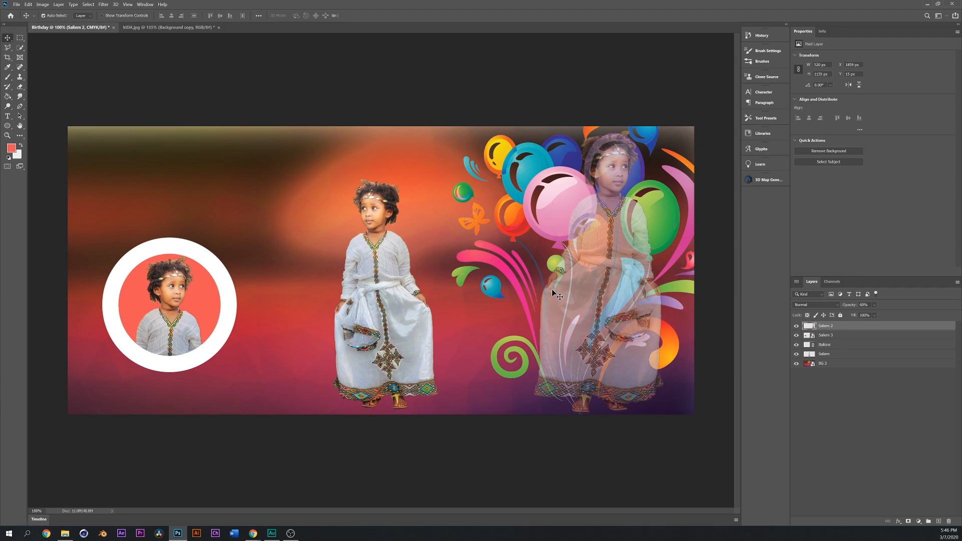
{"action": "scroll", "coordinate": [552, 289], "scroll_direction": "up", "scroll_amount": 2}
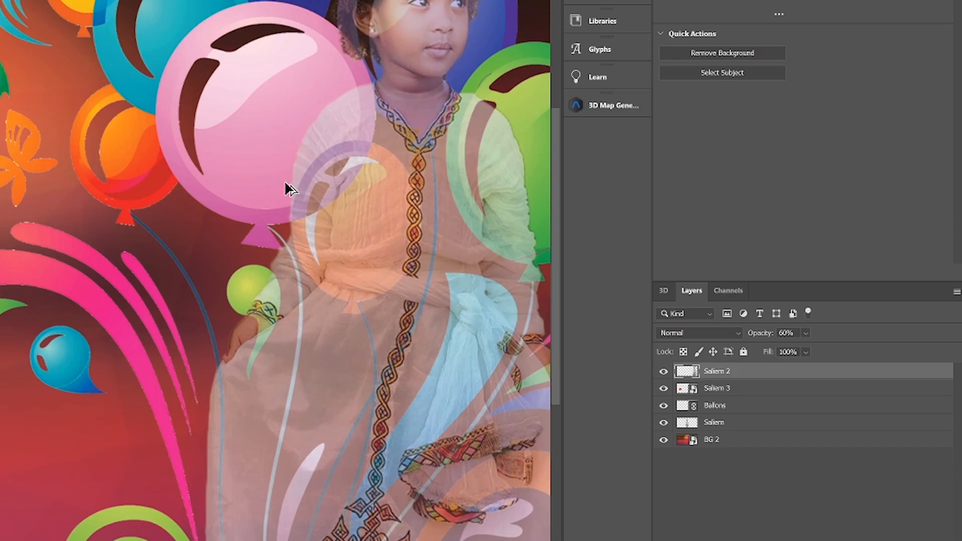
{"action": "scroll", "coordinate": [588, 221], "scroll_direction": "up", "scroll_amount": 2}
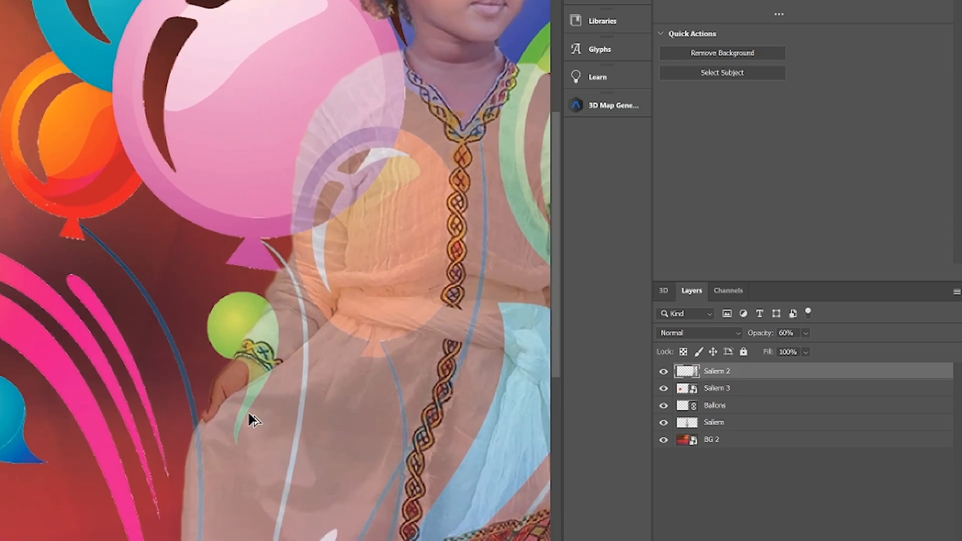
{"action": "scroll", "coordinate": [264, 375], "scroll_direction": "down", "scroll_amount": 2}
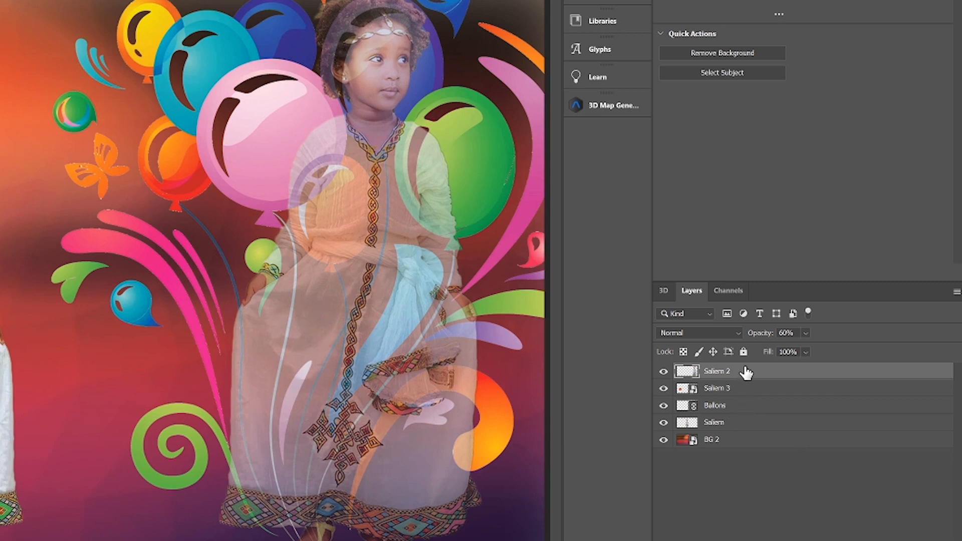
{"action": "left_click", "coordinate": [719, 407]}
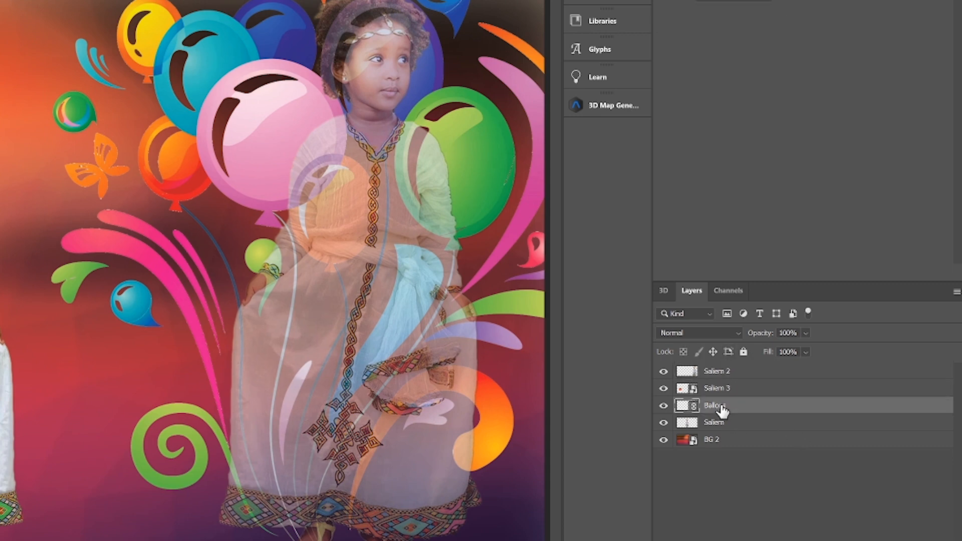
{"action": "left_click", "coordinate": [664, 405]}
{"action": "left_click", "coordinate": [664, 405]}
{"action": "left_click_drag", "start_coordinate": [708, 411], "coordinate": [715, 387]}
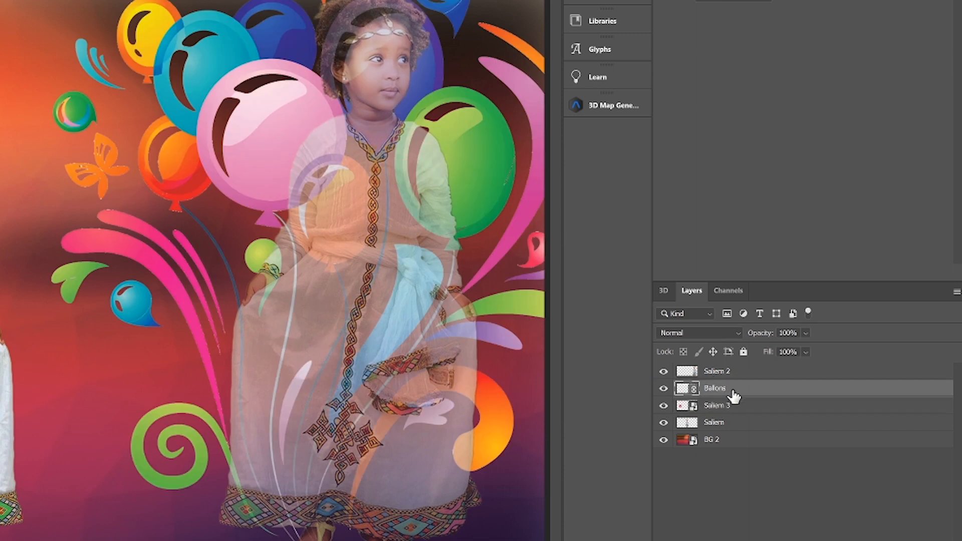
Clip the faded girl copy to the Ballons layer and shift the balloons toward the banner's right edge
{"action": "left_click", "coordinate": [726, 372]}
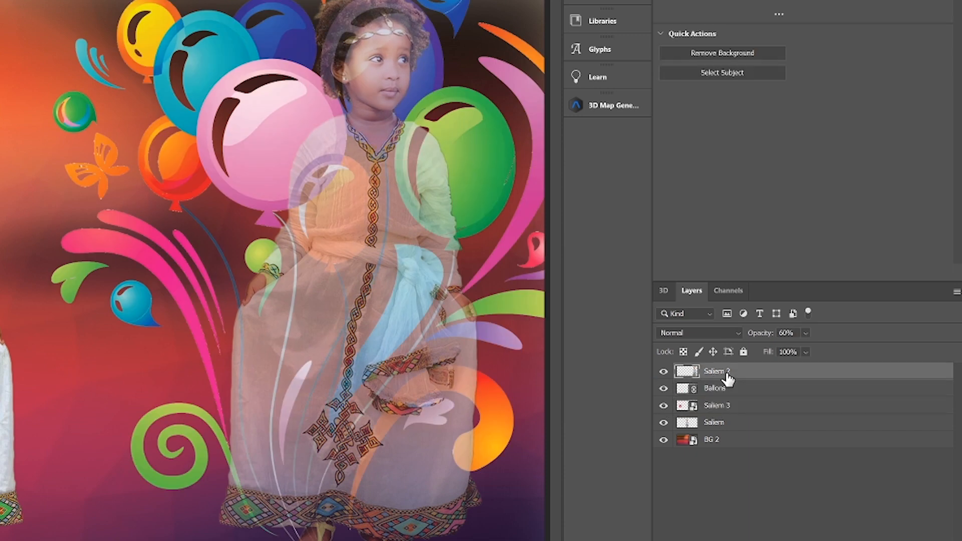
{"action": "right_click", "coordinate": [723, 374]}
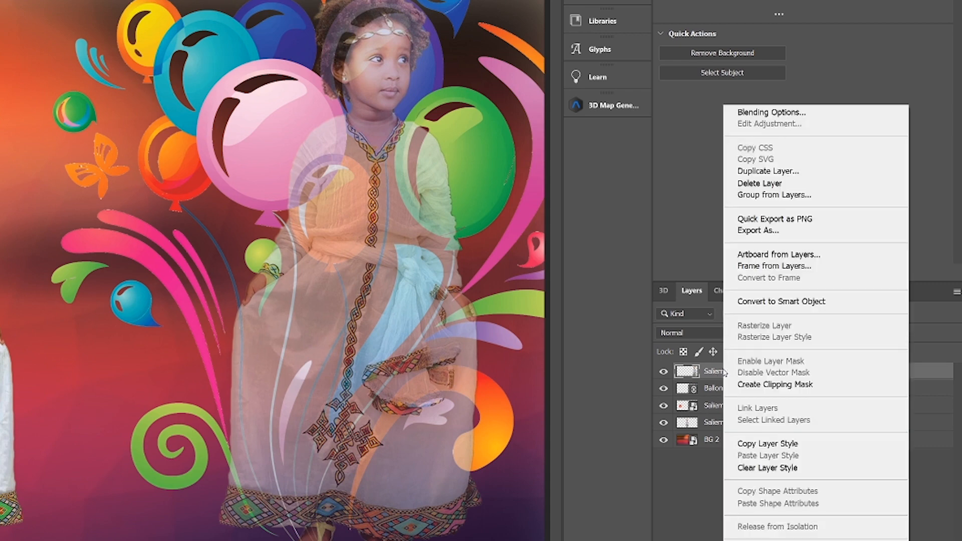
{"action": "left_click", "coordinate": [780, 386]}
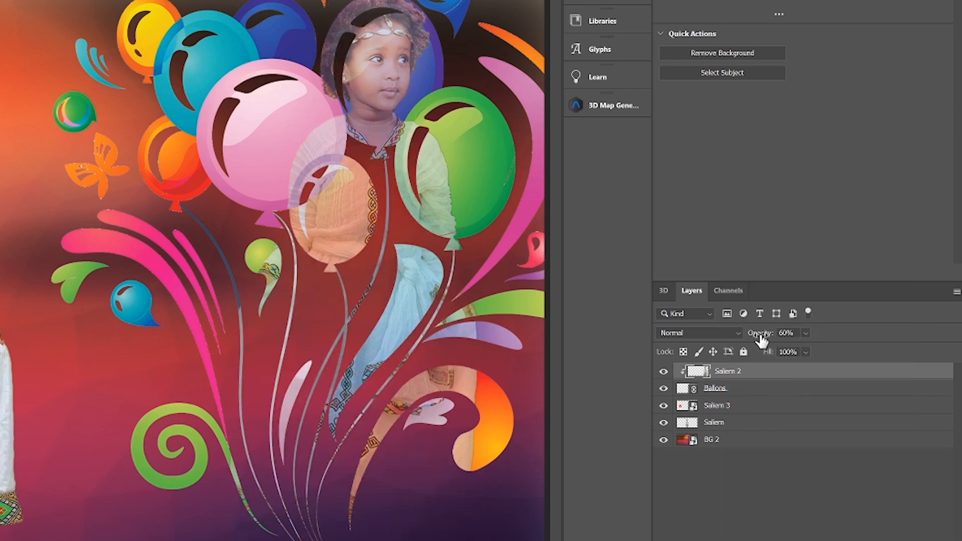
{"action": "left_click", "coordinate": [478, 213]}
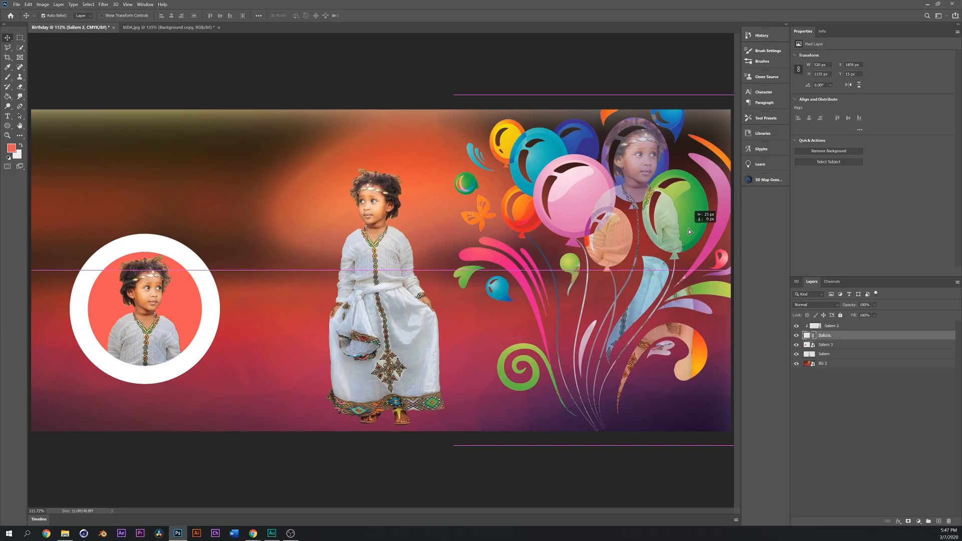
{"action": "left_click_drag", "start_coordinate": [695, 230], "coordinate": [715, 224]}
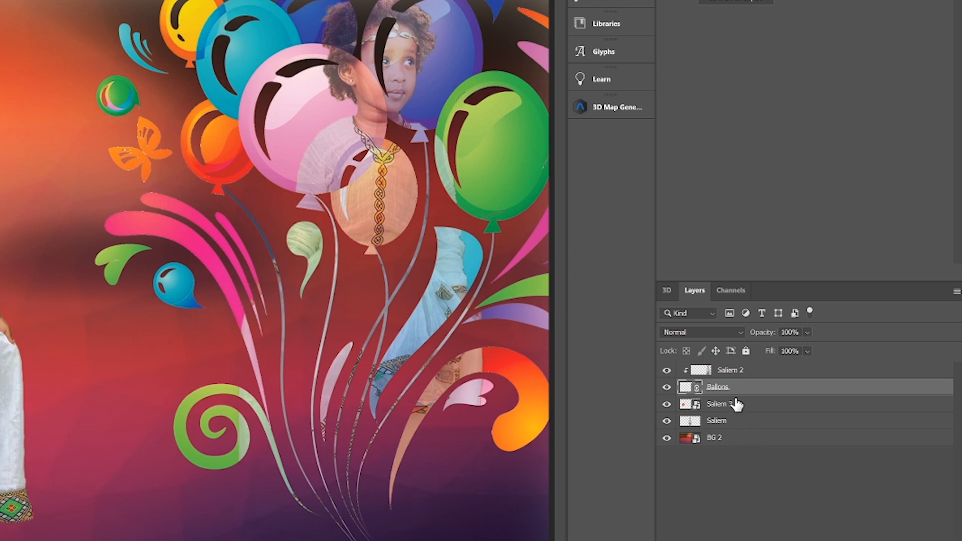
Convert the balloons and the clipped girl copy to one smart object and rename its layer Baloon
{"action": "left_click", "coordinate": [734, 370], "text": "shift"}
{"action": "right_click", "coordinate": [736, 374]}
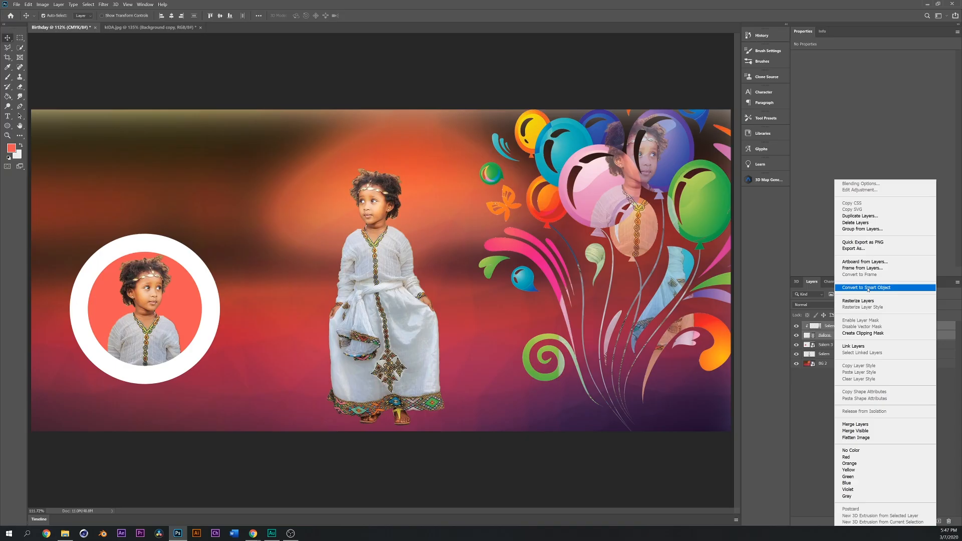
{"action": "left_click", "coordinate": [867, 287]}
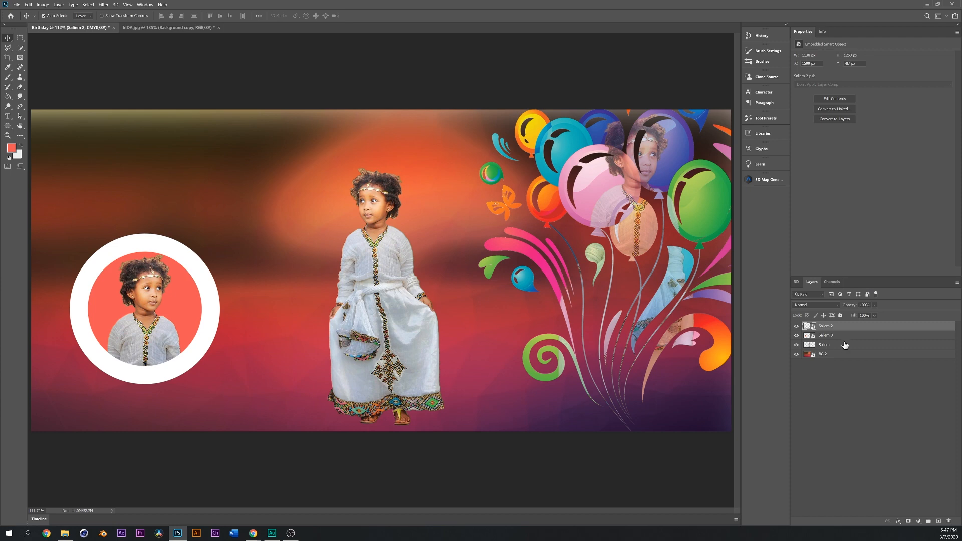
{"action": "double_click", "coordinate": [824, 326]}
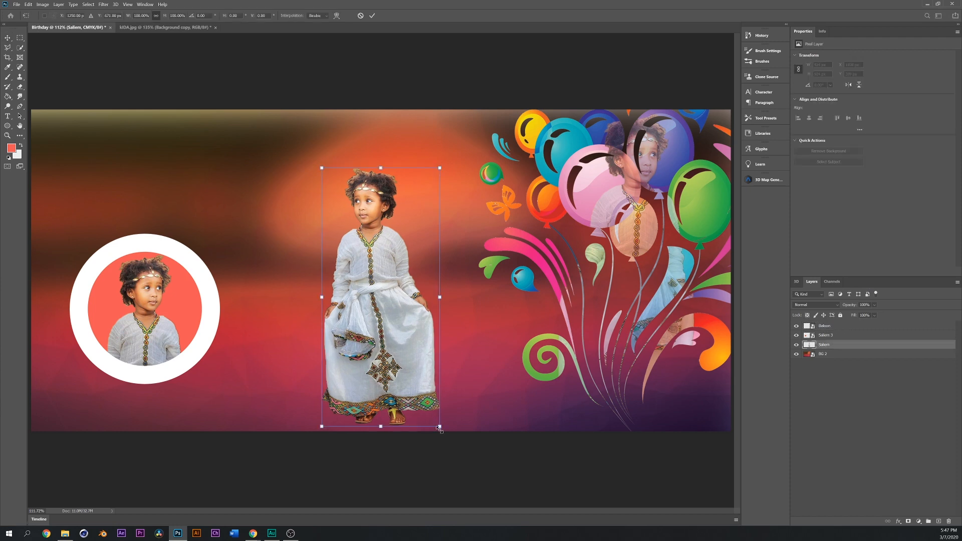
Scale the standing girl cutout to about 86%, then reposition her farther left and the circle portrait higher and farther left
{"action": "left_click_drag", "start_coordinate": [441, 425], "coordinate": [418, 390]}
{"action": "left_click_drag", "start_coordinate": [363, 293], "coordinate": [350, 300]}
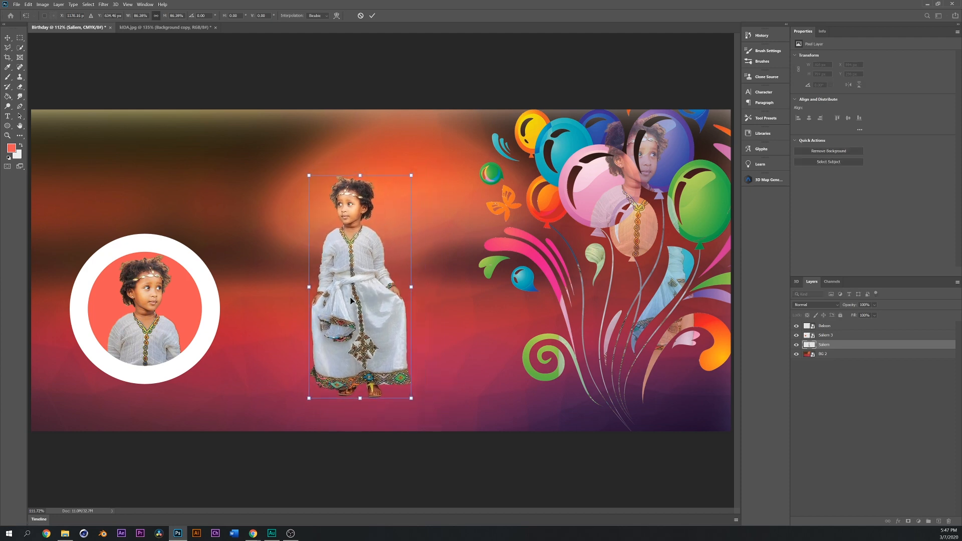
{"action": "key", "text": "Return"}
{"action": "left_click_drag", "start_coordinate": [133, 255], "coordinate": [137, 250]}
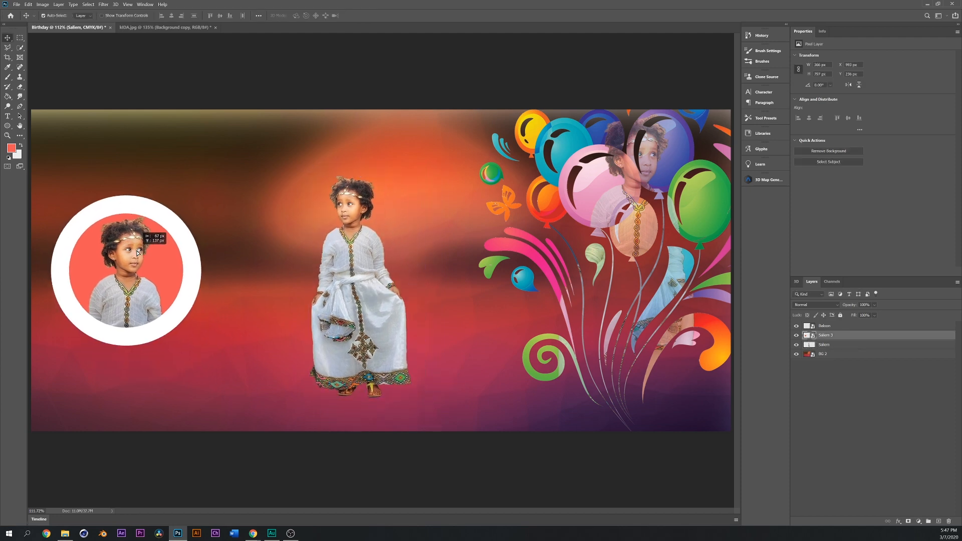
{"action": "left_click_drag", "start_coordinate": [367, 288], "coordinate": [315, 307]}
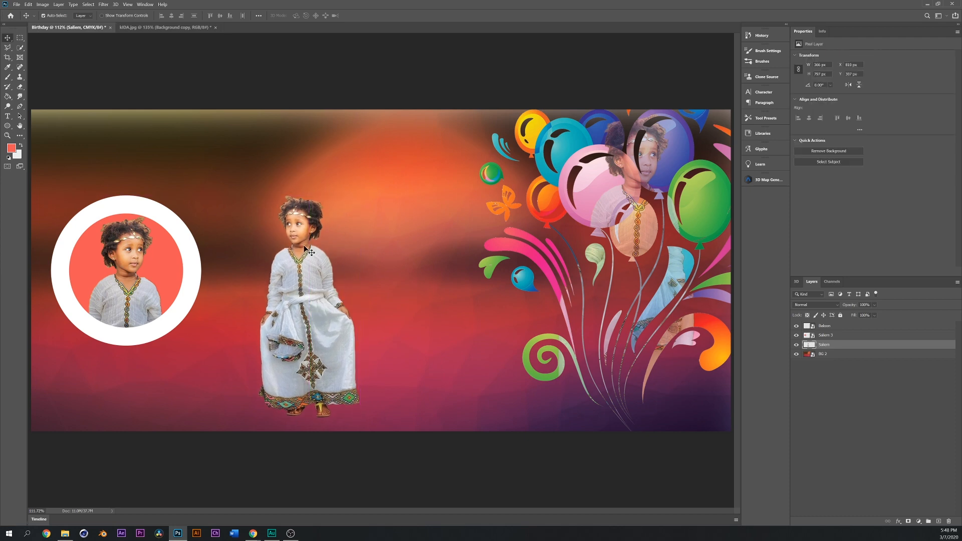
Place the Decoration image as a linked file across the full banner and align it with the banner's top edge
{"action": "left_click", "coordinate": [16, 4]}
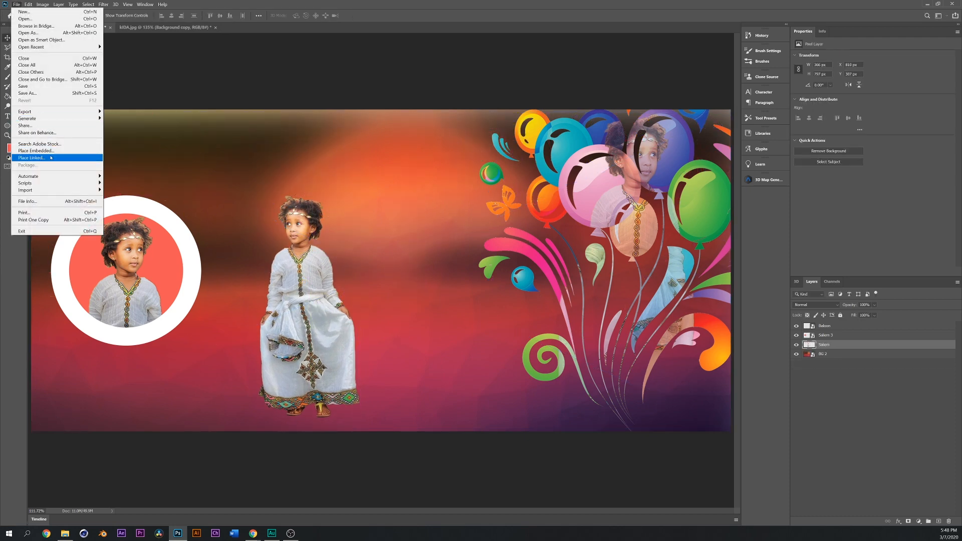
{"action": "left_click", "coordinate": [32, 157]}
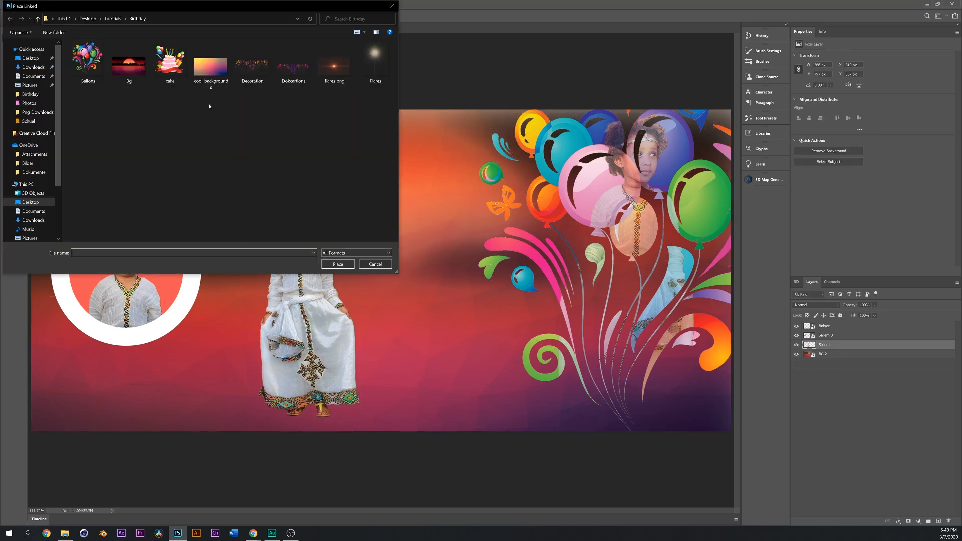
{"action": "left_click", "coordinate": [252, 64]}
{"action": "left_click", "coordinate": [338, 264]}
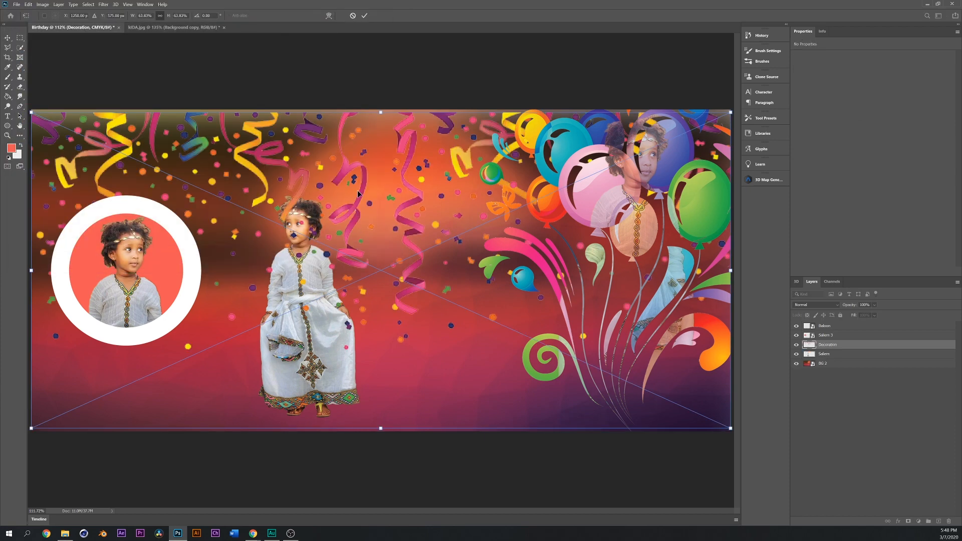
{"action": "left_click_drag", "start_coordinate": [367, 197], "coordinate": [366, 194]}
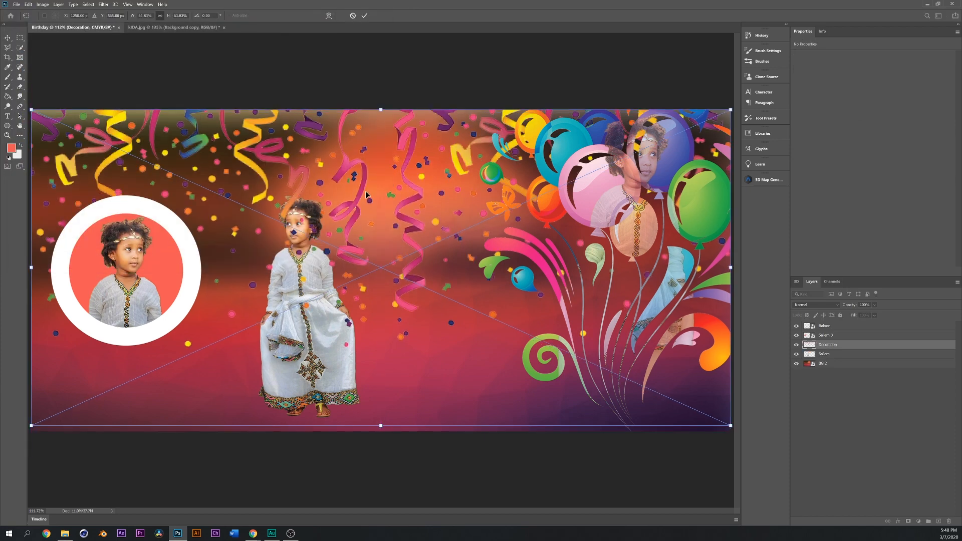
{"action": "key", "text": "Return"}
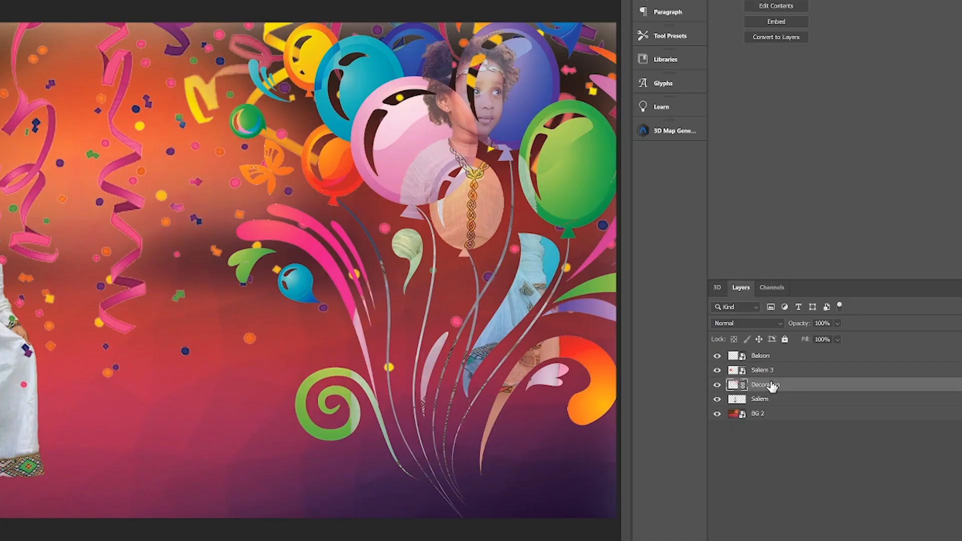
Move the Decoration layer below the girl cutout's layer, directly above BG 2, and undo the trial shift of the artwork
{"action": "left_click_drag", "start_coordinate": [771, 386], "coordinate": [772, 412]}
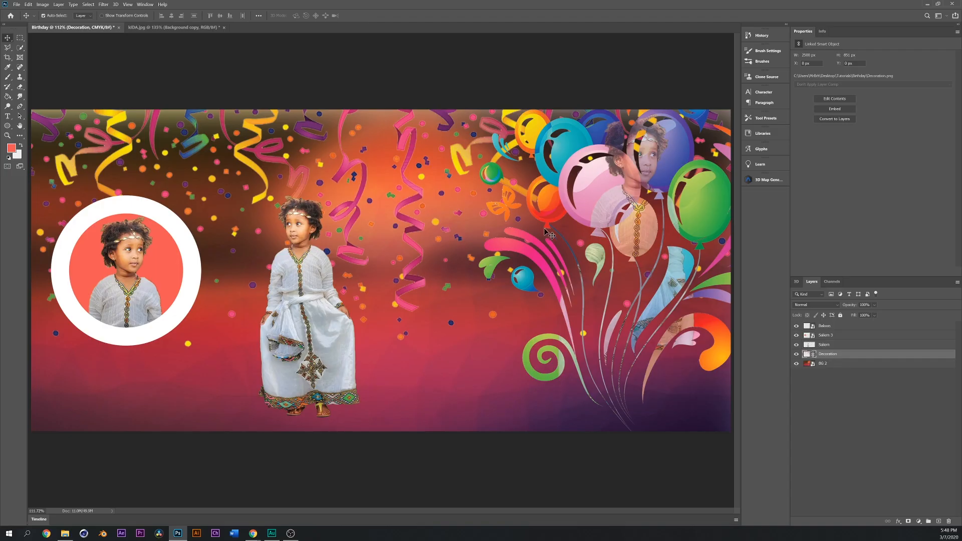
{"action": "left_click", "coordinate": [550, 234]}
{"action": "left_click_drag", "start_coordinate": [417, 153], "coordinate": [345, 175]}
{"action": "key", "text": "ctrl+z"}
{"action": "mouse_move", "coordinate": [468, 151]}
{"action": "left_mouse_down"}
{"action": "mouse_move", "coordinate": [493, 199]}
{"action": "mouse_move", "coordinate": [471, 279]}
{"action": "mouse_move", "coordinate": [468, 148]}
{"action": "left_mouse_up"}
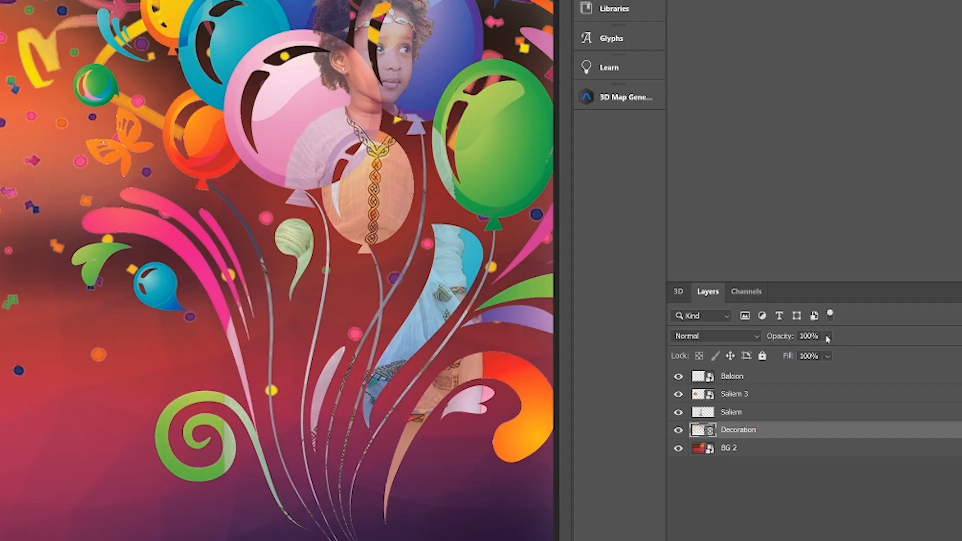
Lower the Decoration layer's opacity to 77%, then deselect the layer
{"action": "left_click", "coordinate": [874, 304]}
{"action": "left_click_drag", "start_coordinate": [888, 312], "coordinate": [868, 313]}
{"action": "left_click_drag", "start_coordinate": [818, 354], "coordinate": [840, 355]}
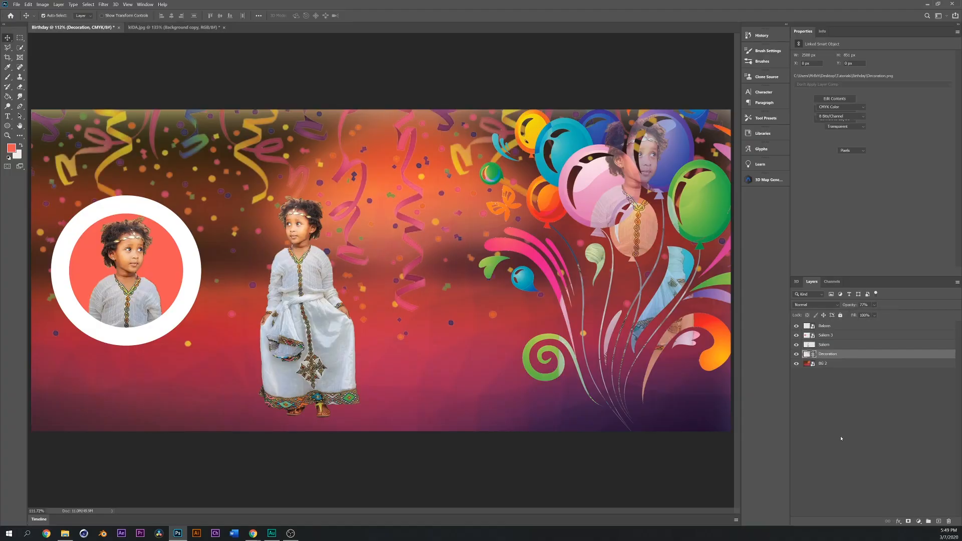
{"action": "left_click", "coordinate": [841, 438]}
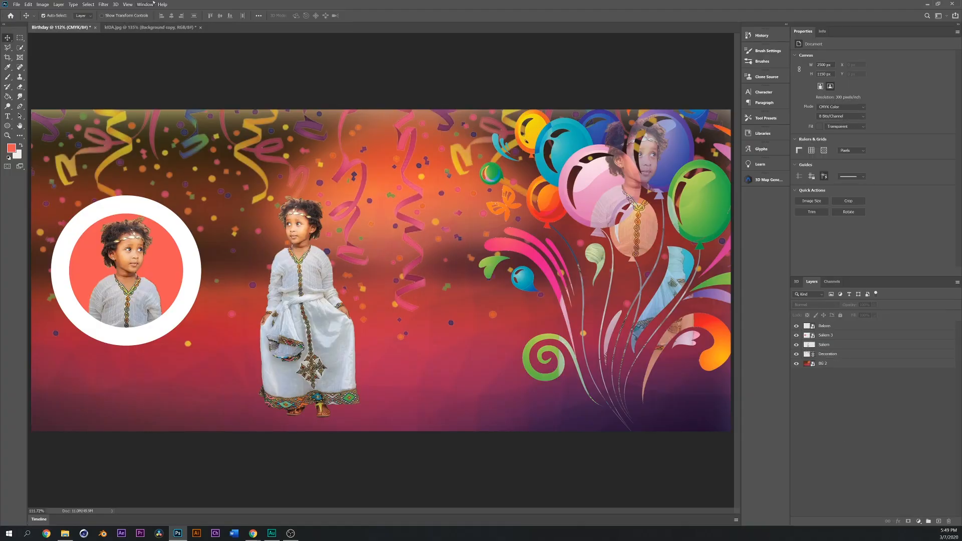
Place the cake image as a linked file, scale it to about 23%, and position it between the standing girl and the balloons
{"action": "left_click", "coordinate": [16, 4]}
{"action": "left_click", "coordinate": [30, 158]}
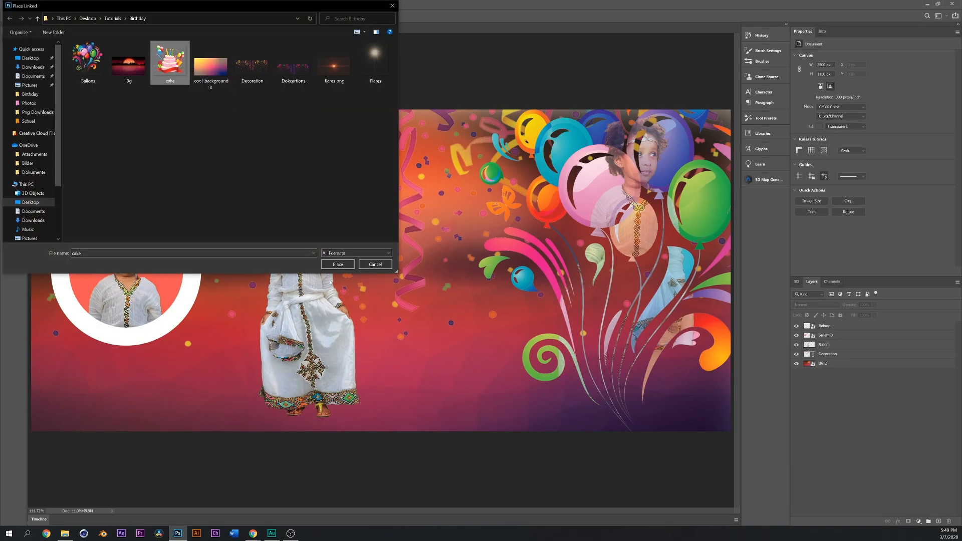
{"action": "left_click", "coordinate": [336, 265]}
{"action": "left_click_drag", "start_coordinate": [208, 110], "coordinate": [332, 302]}
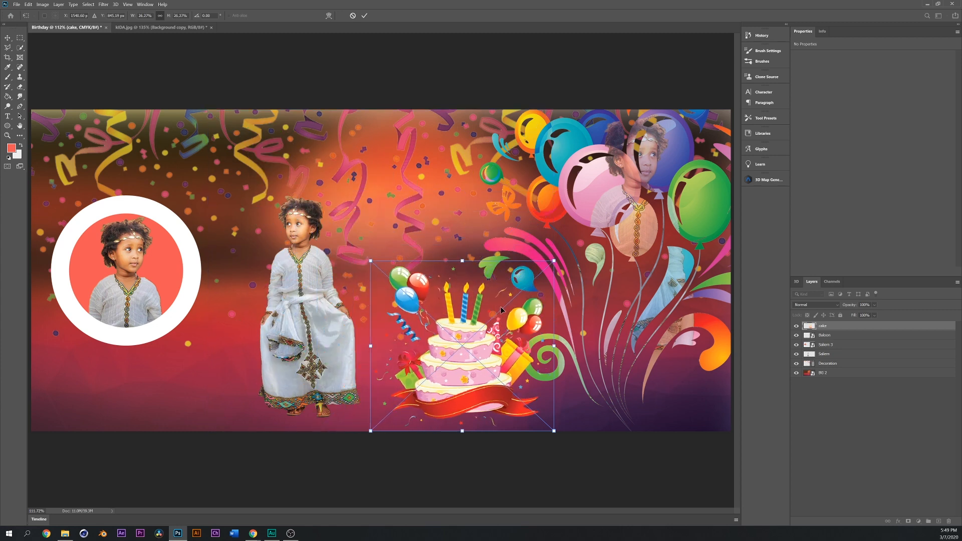
{"action": "left_click_drag", "start_coordinate": [554, 260], "coordinate": [530, 282]}
{"action": "left_click_drag", "start_coordinate": [450, 358], "coordinate": [429, 351]}
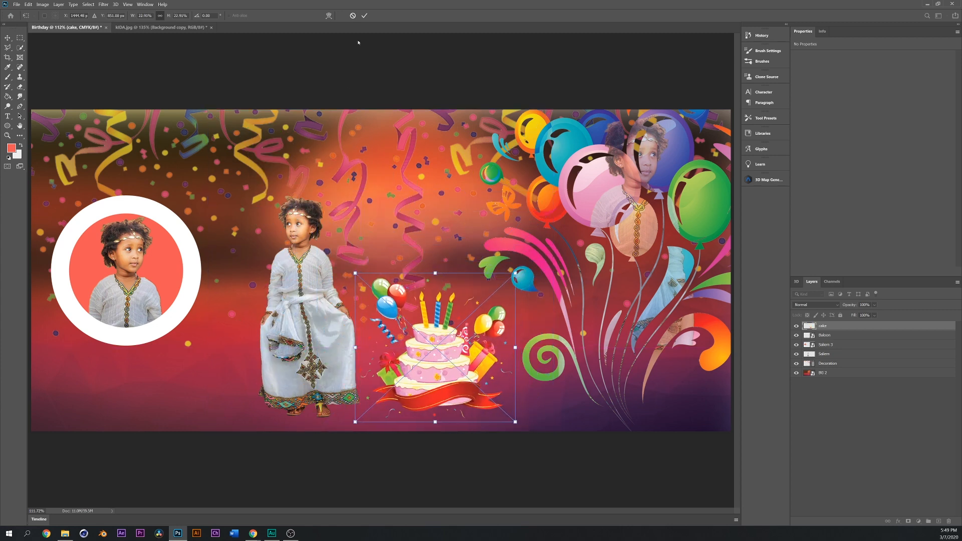
{"action": "left_click", "coordinate": [364, 15]}
Move the standing girl cutout down and slightly left to the banner's bottom edge, and flip it horizontally
{"action": "left_click_drag", "start_coordinate": [326, 310], "coordinate": [313, 323]}
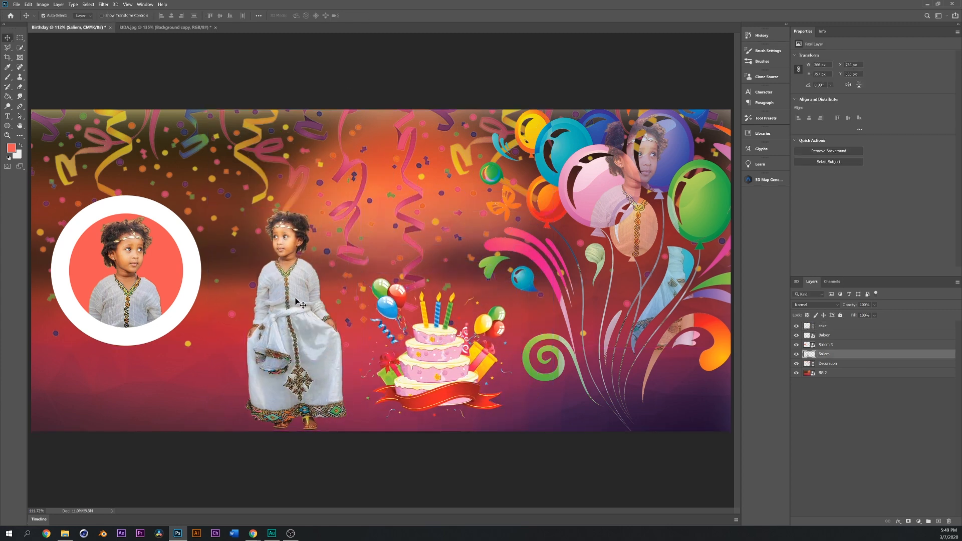
{"action": "key", "text": "ctrl+t"}
{"action": "right_click", "coordinate": [295, 301]}
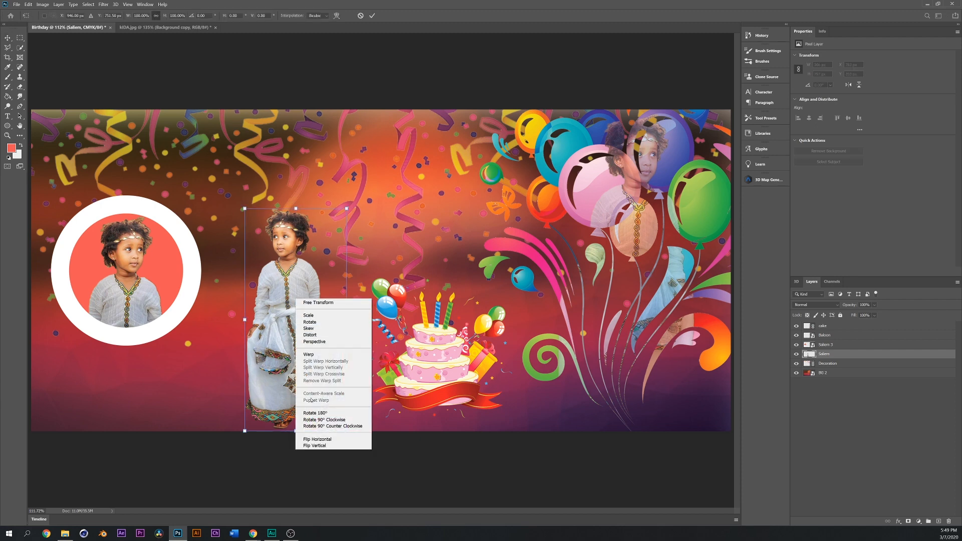
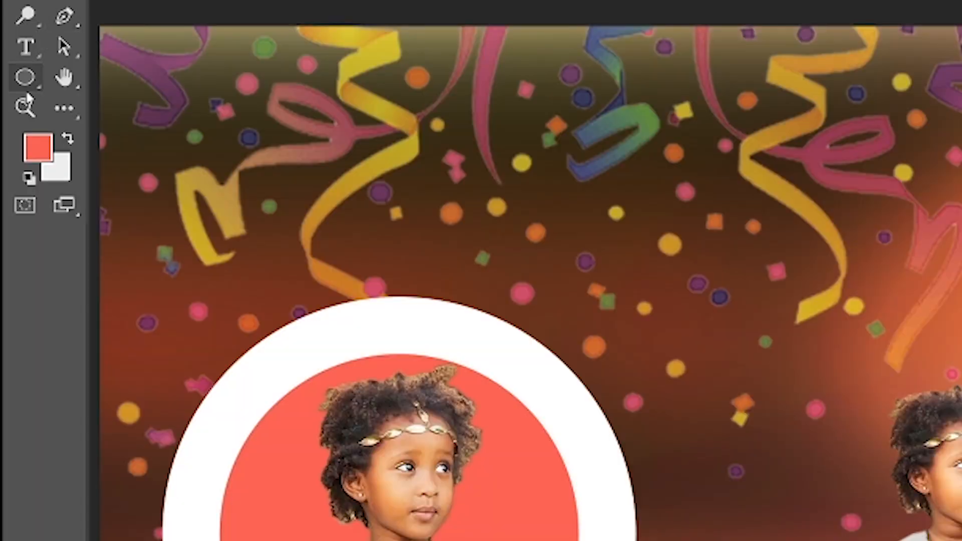
Draw a circular path about 547 px in diameter over the circle portrait using the Ellipse tool in Path mode
{"action": "left_click", "coordinate": [9, 128]}
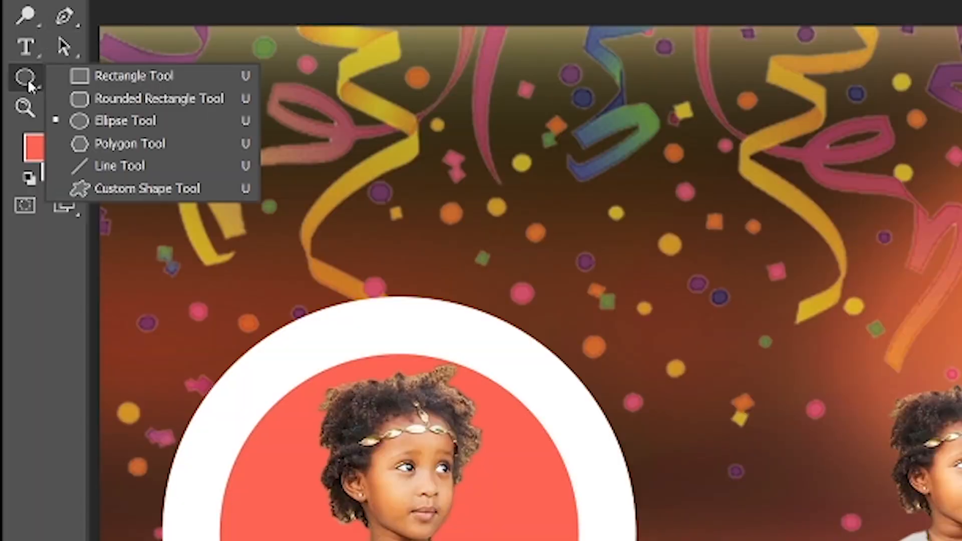
{"action": "left_click", "coordinate": [31, 87]}
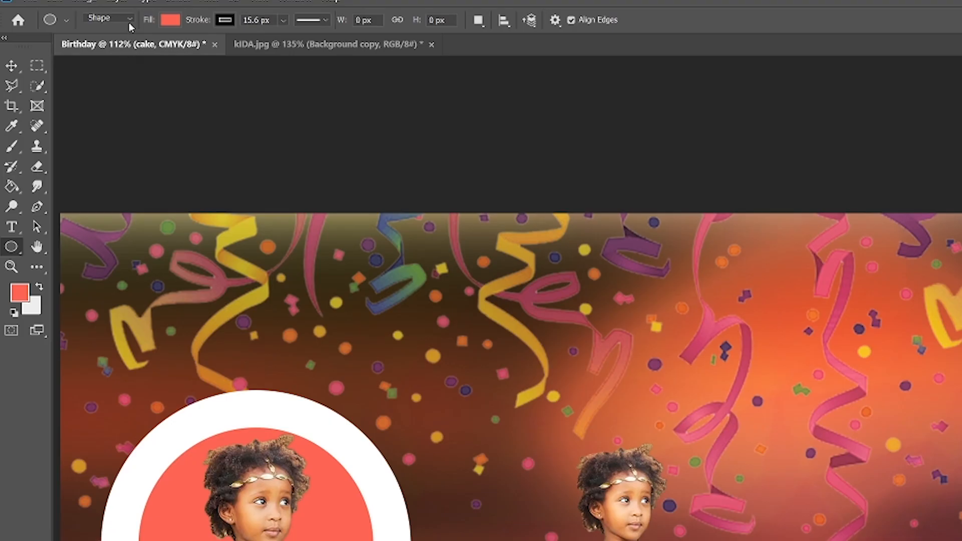
{"action": "left_click", "coordinate": [129, 20]}
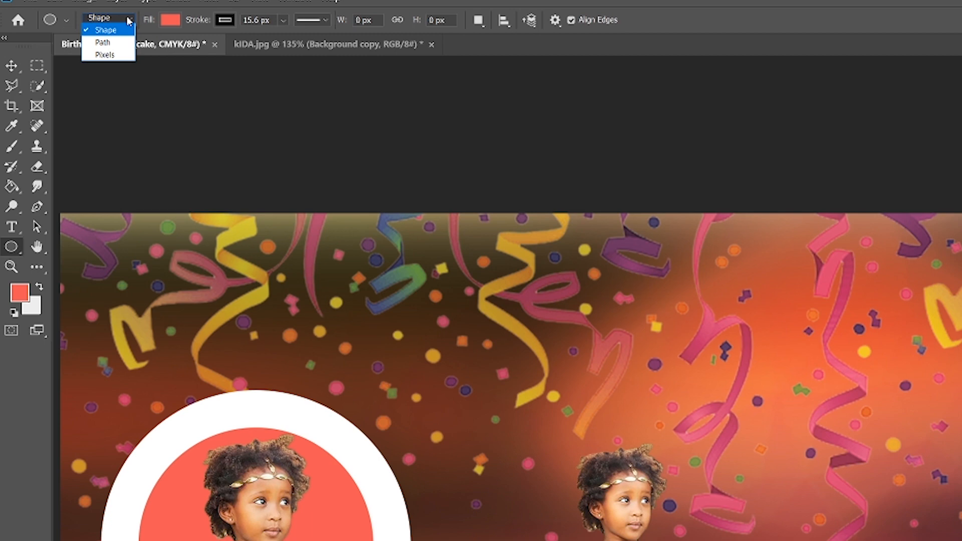
{"action": "left_click", "coordinate": [108, 44]}
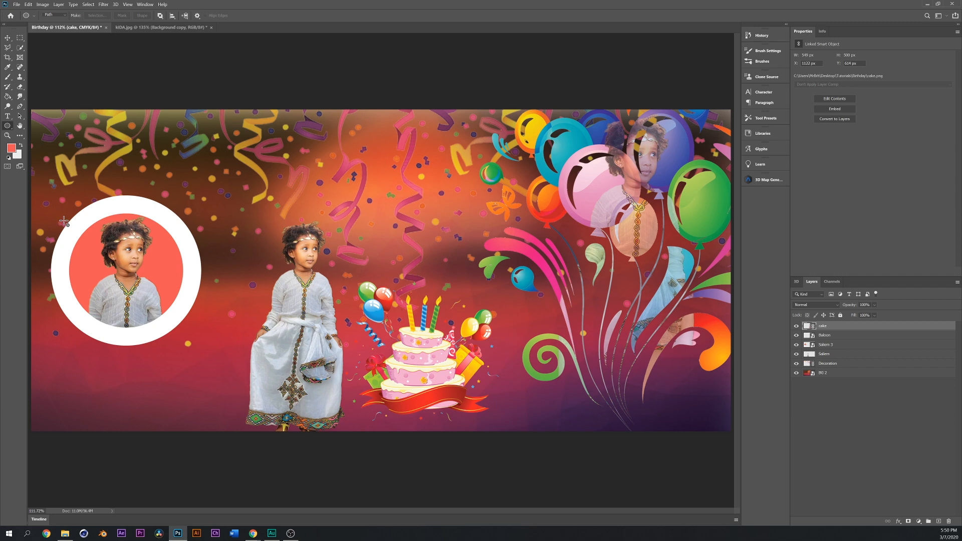
{"action": "left_click_drag", "start_coordinate": [64, 222], "coordinate": [266, 374]}
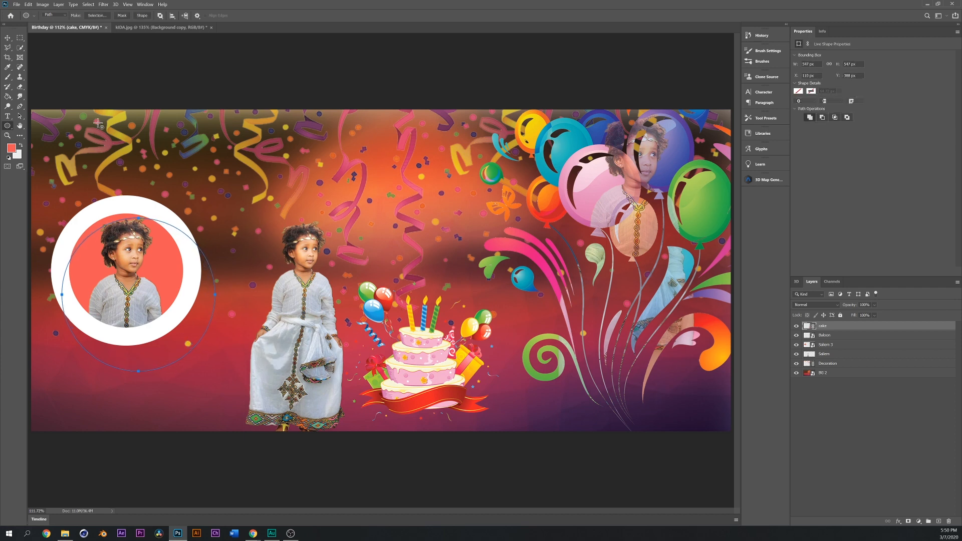
Nudge the circle portrait up and left, then move the circular path to fit around its white ring
{"action": "left_click", "coordinate": [7, 38]}
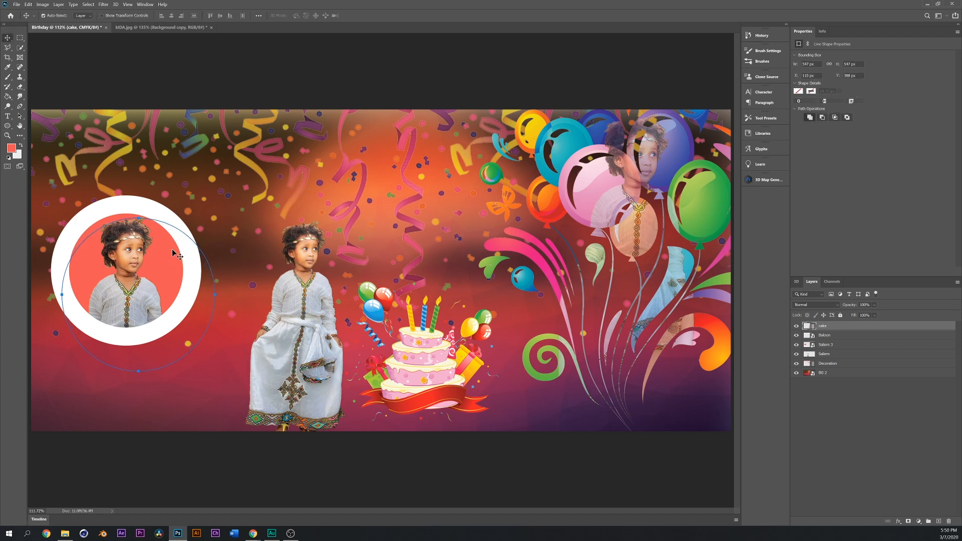
{"action": "left_click_drag", "start_coordinate": [168, 271], "coordinate": [161, 261]}
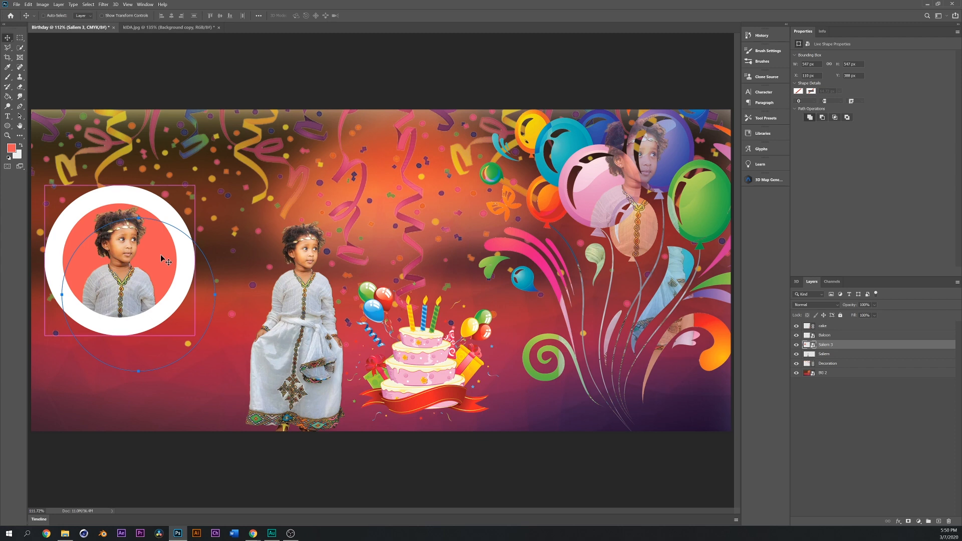
{"action": "key", "text": "ctrl+t"}
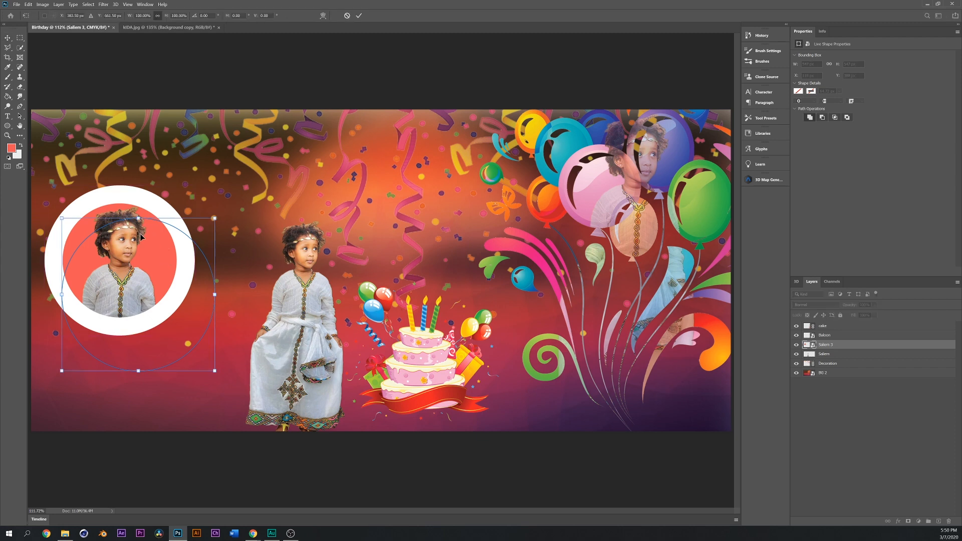
{"action": "left_click_drag", "start_coordinate": [141, 236], "coordinate": [124, 205]}
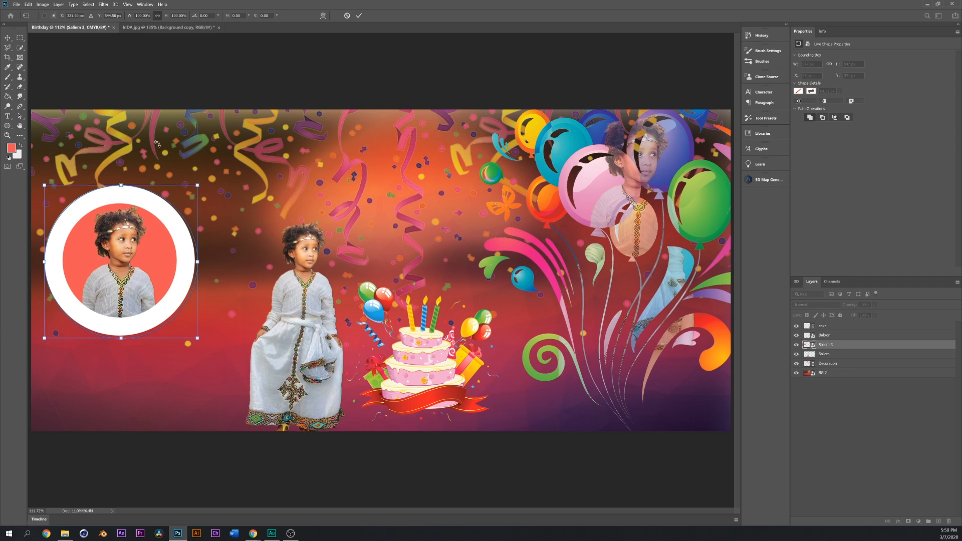
{"action": "left_click", "coordinate": [359, 16]}
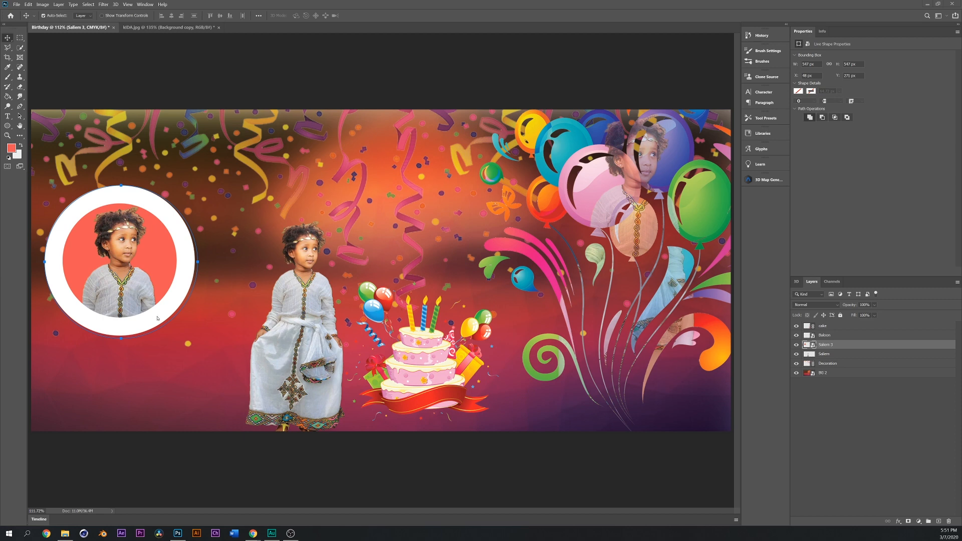
Start a text line on the circular path at the portrait's upper-left edge and set its font to Geez Able
{"action": "left_click", "coordinate": [62, 155]}
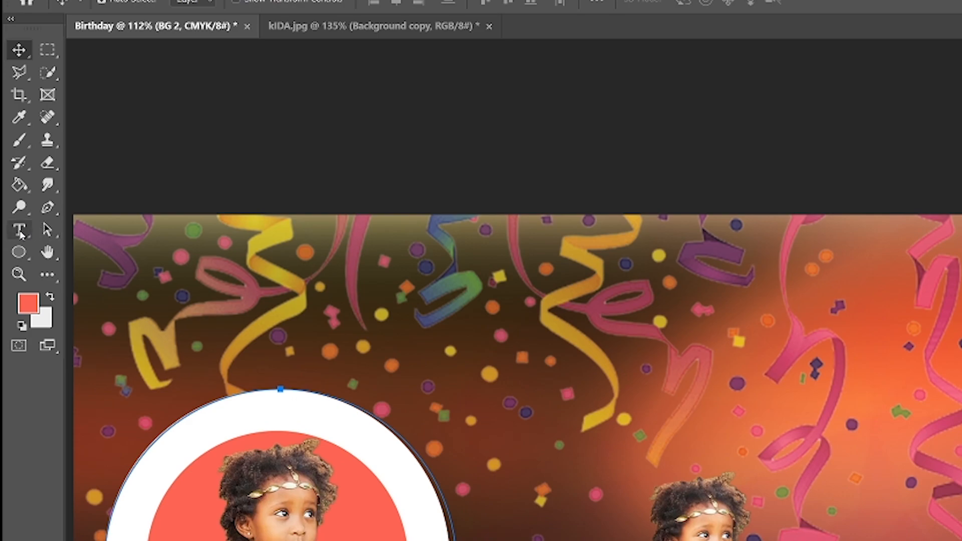
{"action": "left_click", "coordinate": [20, 231]}
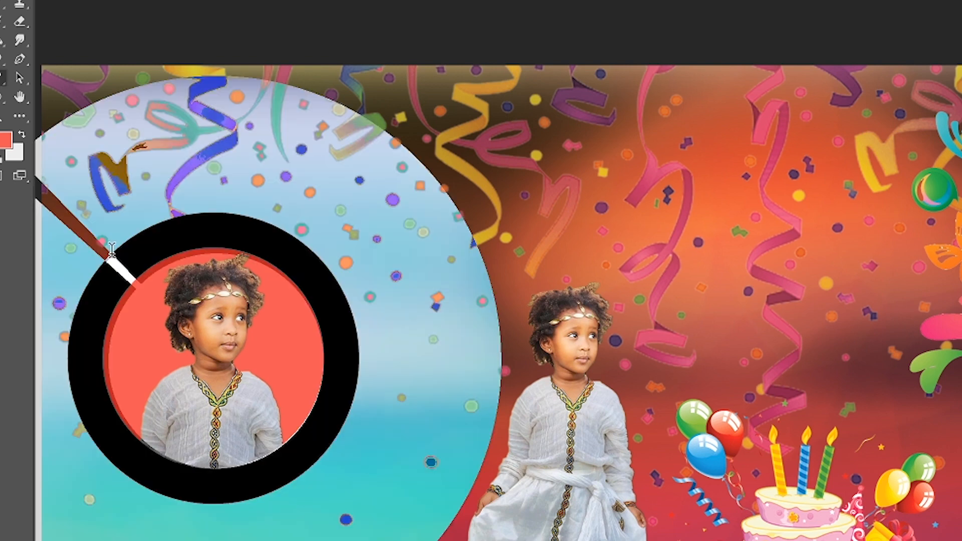
{"action": "left_click", "coordinate": [103, 253]}
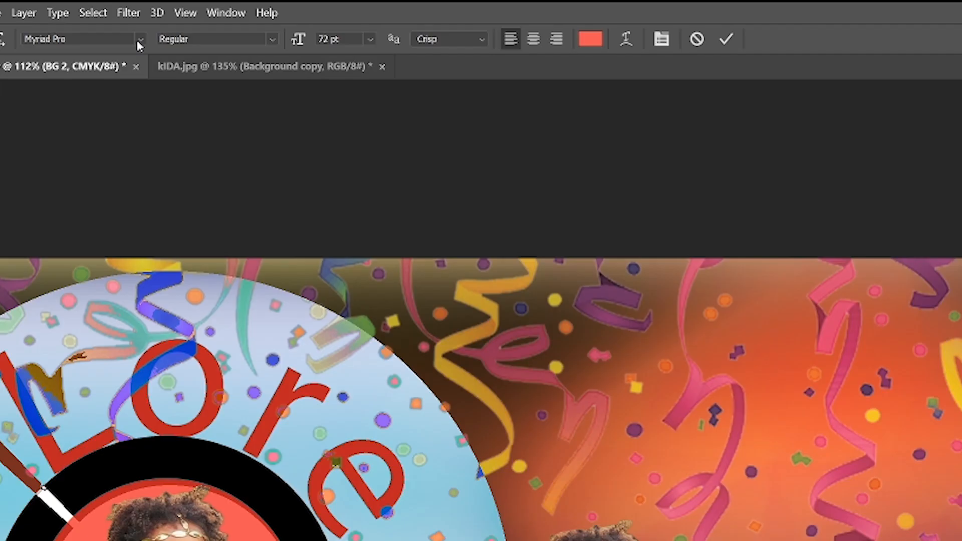
{"action": "left_click", "coordinate": [108, 17]}
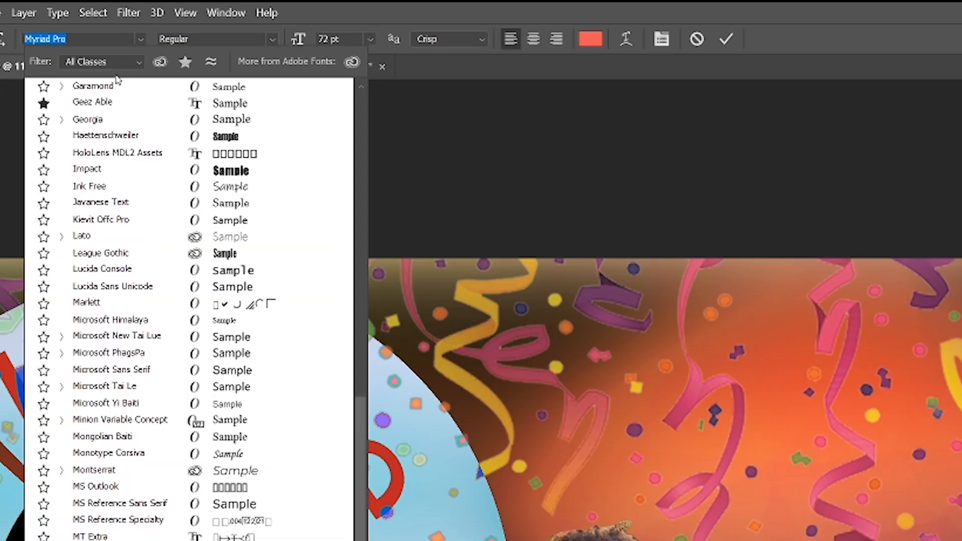
{"action": "left_click", "coordinate": [80, 100]}
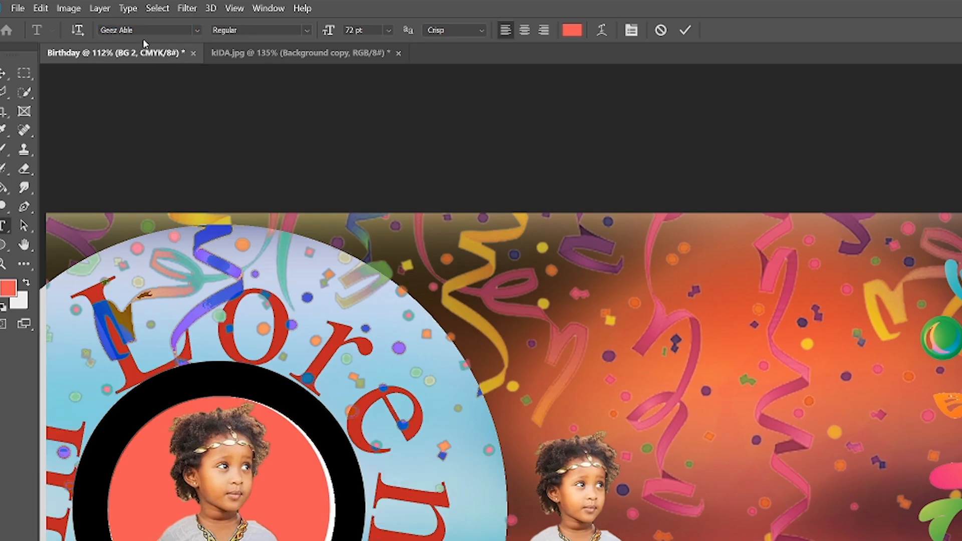
{"action": "left_click", "coordinate": [196, 30]}
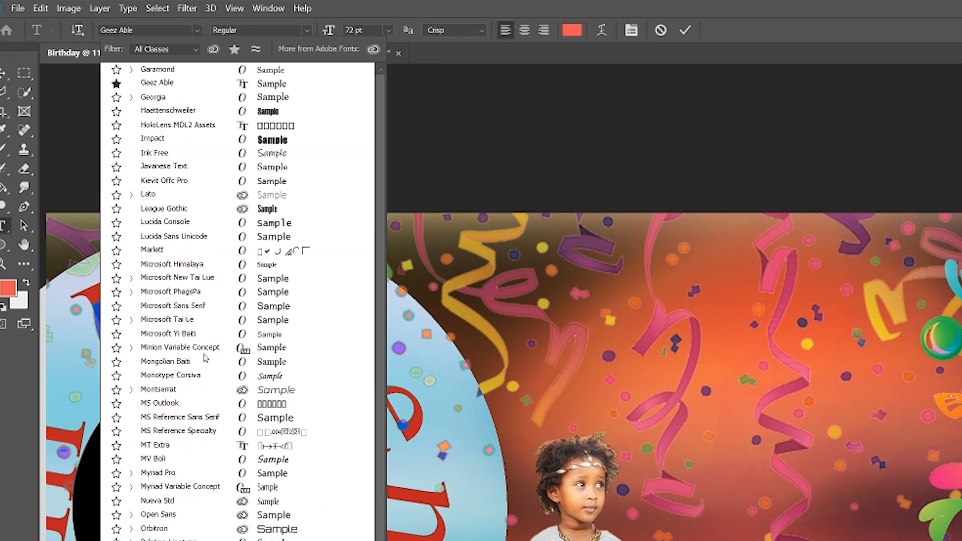
{"action": "scroll", "coordinate": [235, 345], "scroll_direction": "up", "scroll_amount": 10}
{"action": "scroll", "coordinate": [238, 348], "scroll_direction": "up", "scroll_amount": 2}
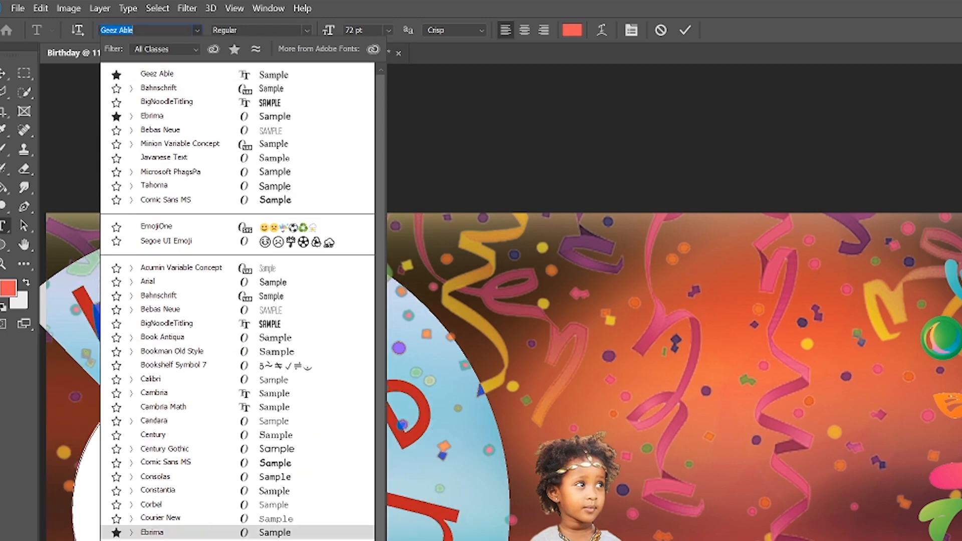
{"action": "key", "text": "Escape"}
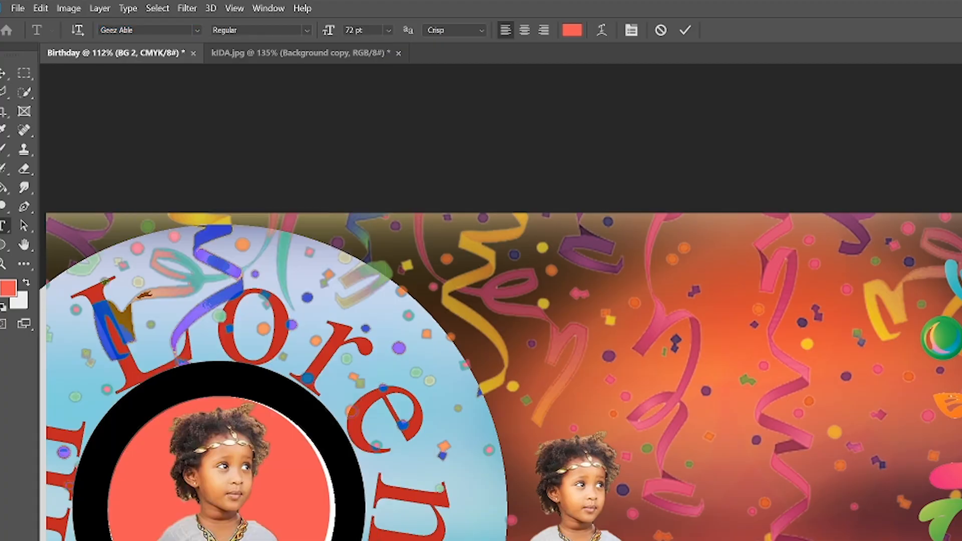
Enter the Amharic birthday greeting along the circular path above the portrait at 14 pt, correcting mistyped characters
{"action": "type", "text": "እ"}
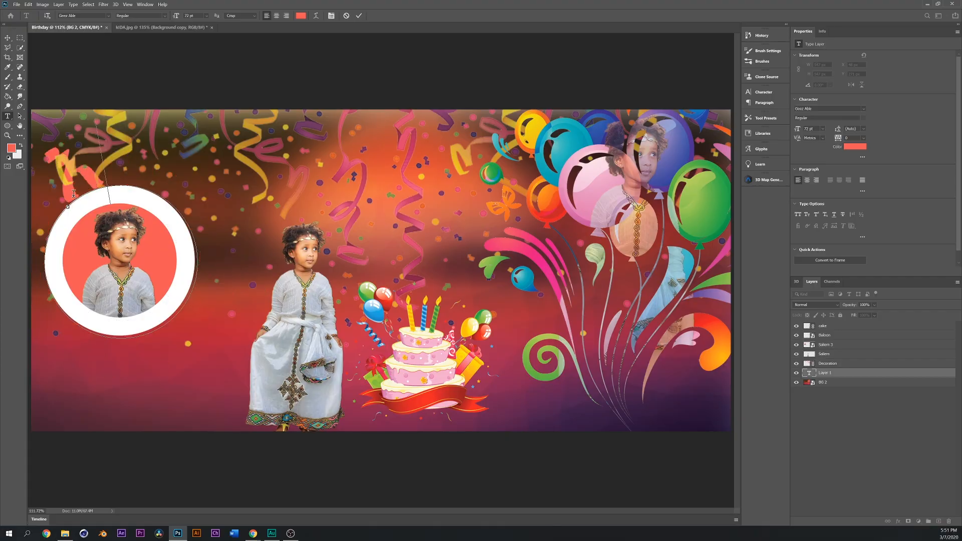
{"action": "type", "text": "ንኳ"}
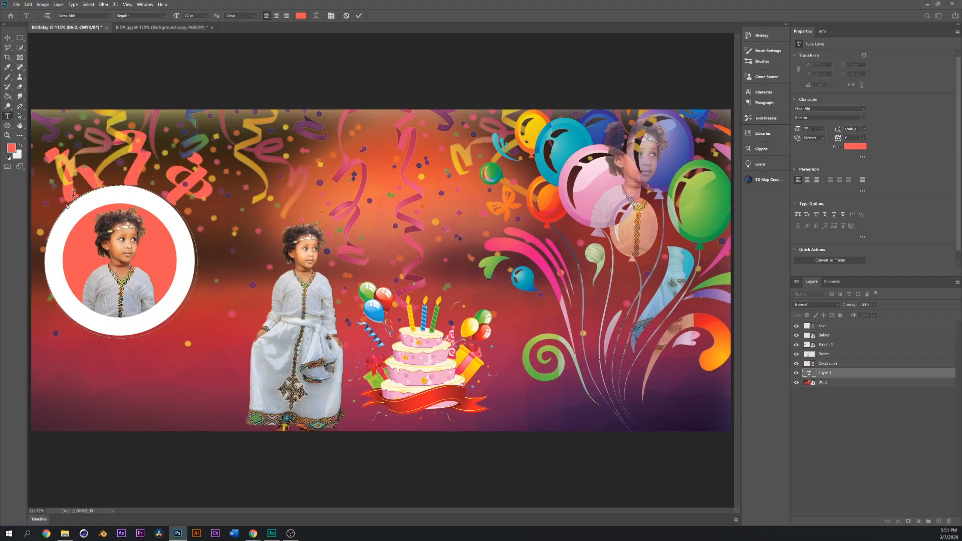
{"action": "key", "text": "BackSpace"}
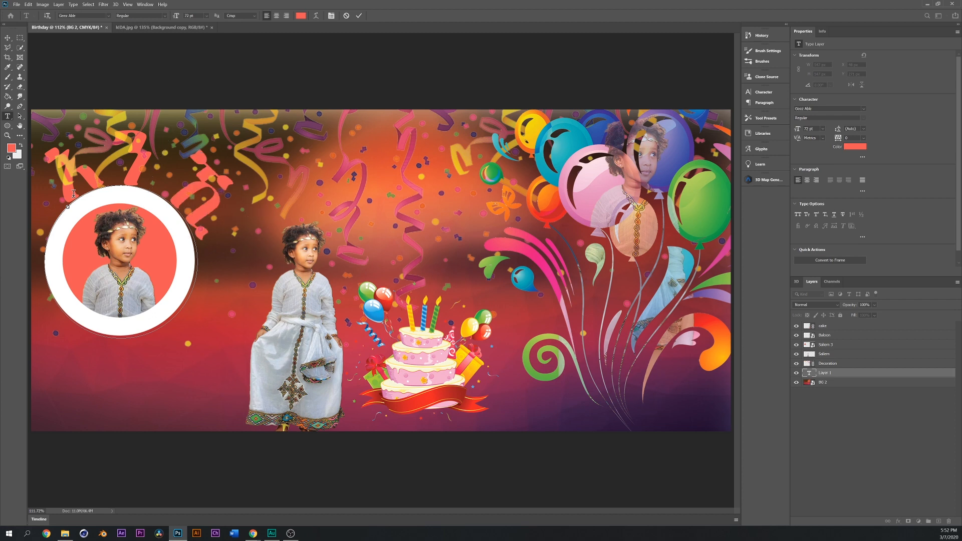
{"action": "type", "text": "ካም ልደ"}
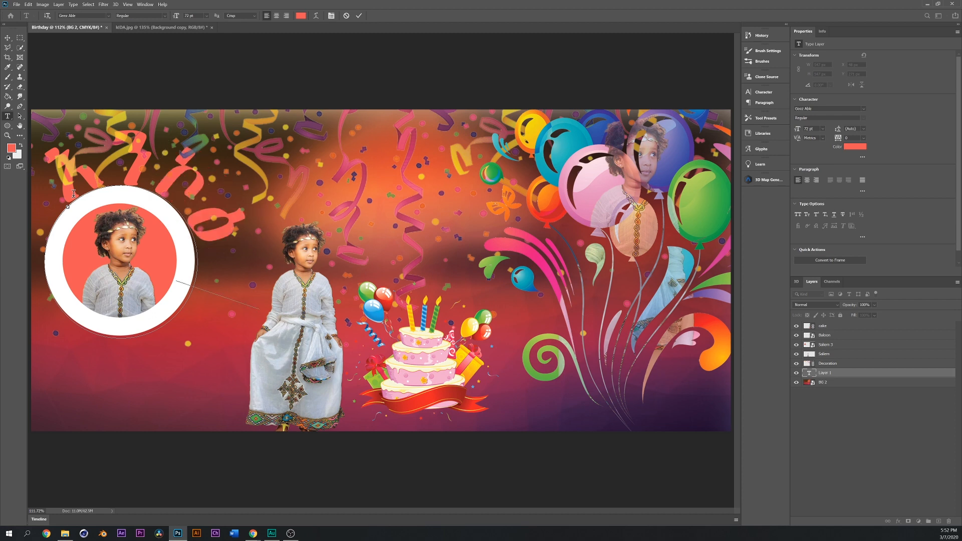
{"action": "type", "text": "ቀ"}
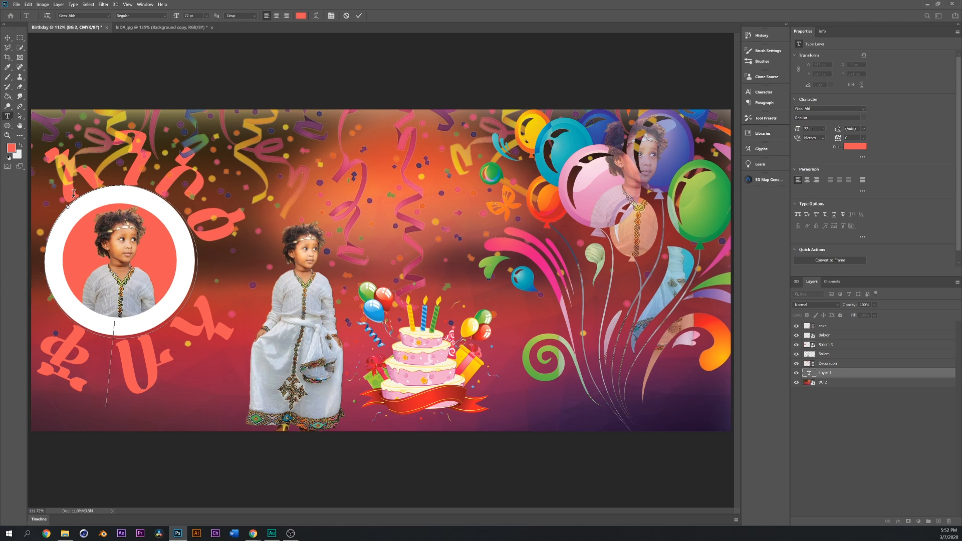
{"action": "type", "text": "ን"}
{"action": "key", "text": "BackSpace"}
{"action": "key", "text": "BackSpace"}
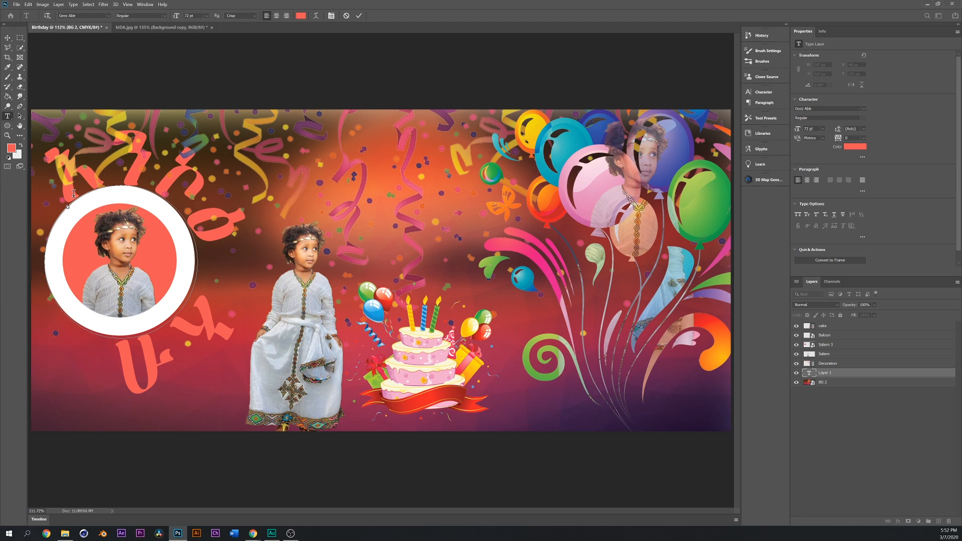
{"action": "type", "text": "ቀን"}
{"action": "key", "text": "BackSpace"}
{"action": "key", "text": "BackSpace"}
{"action": "type", "text": "ቀቂሽ"}
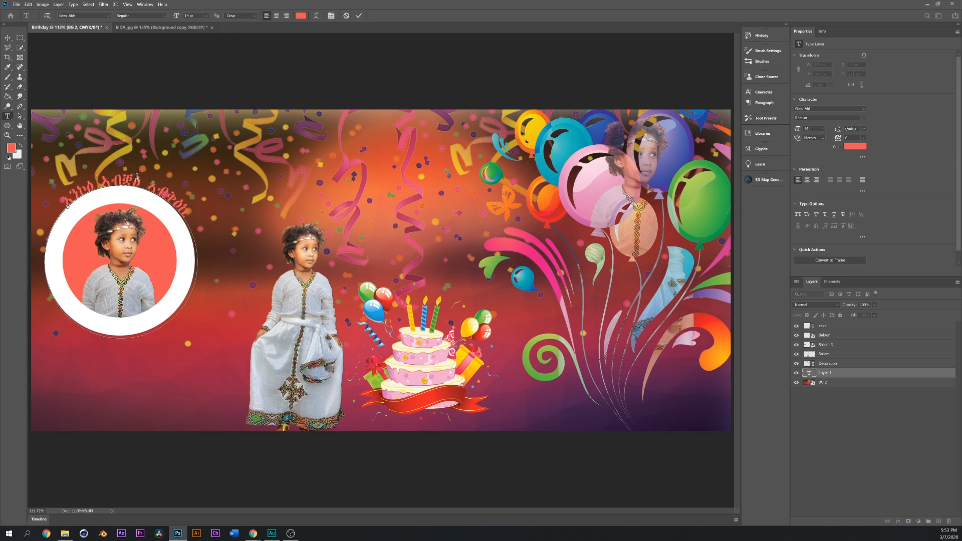
Change the colour of the entire curved greeting to black
{"action": "key", "text": "ctrl+a"}
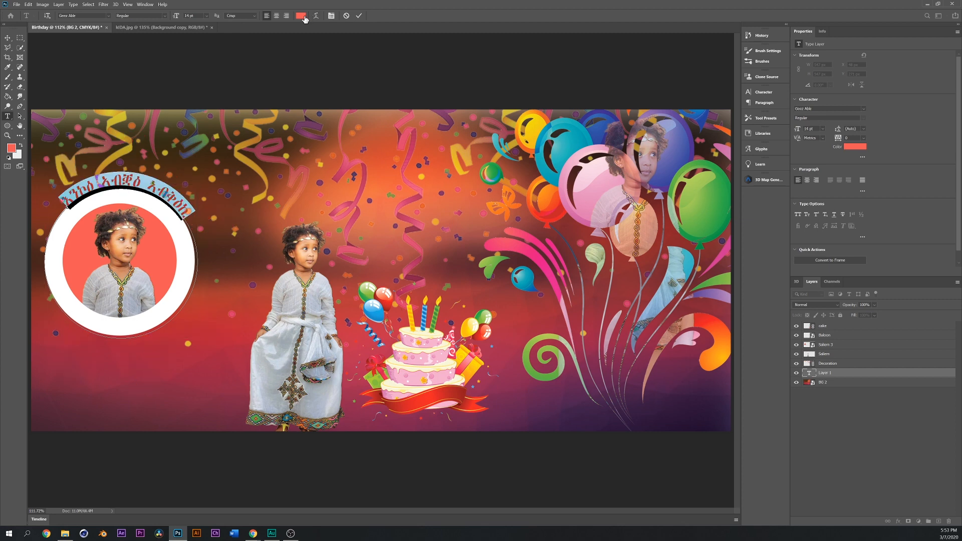
{"action": "left_click", "coordinate": [303, 16]}
{"action": "left_click", "coordinate": [67, 206]}
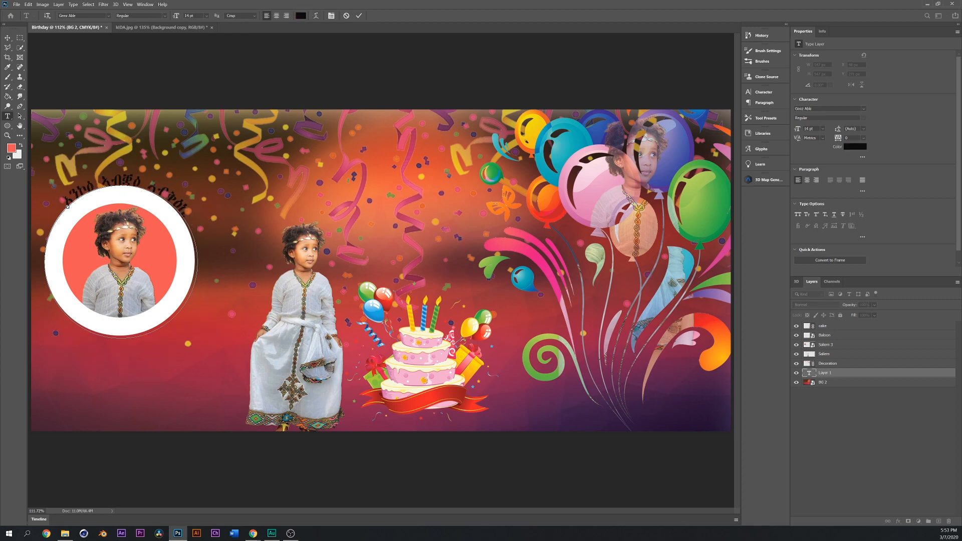
Try shifting the curved greeting clockwise around the portrait with leading spaces, and delete those spaces again
{"action": "key", "text": "Return"}
{"action": "left_click", "coordinate": [83, 195]}
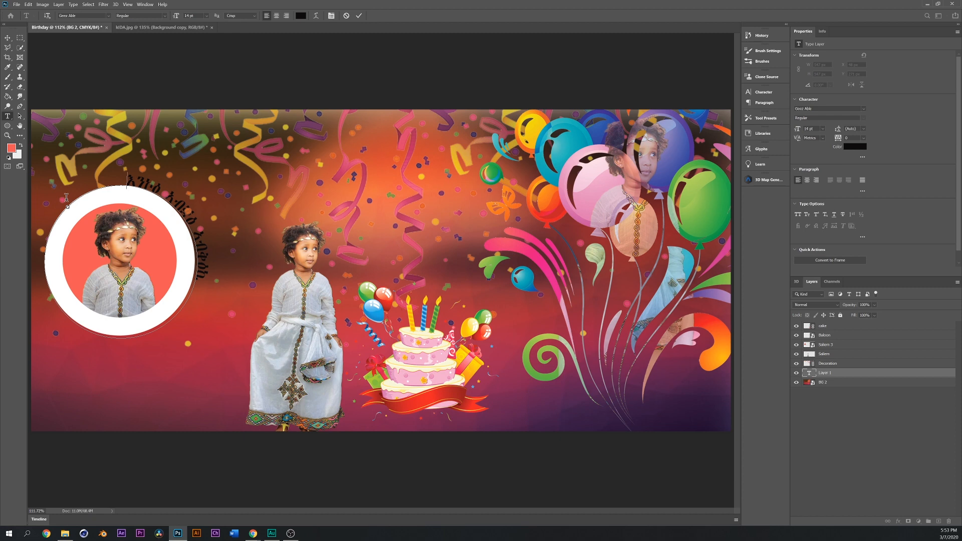
{"action": "key", "text": "BackSpace"}
{"action": "key", "text": "BackSpace"}
{"action": "key", "text": "BackSpace"}
{"action": "key", "text": "BackSpace"}
{"action": "key", "text": "BackSpace"}
{"action": "key", "text": "BackSpace"}
{"action": "key", "text": "BackSpace"}
{"action": "key", "text": "BackSpace"}
{"action": "key", "text": "BackSpace"}
{"action": "key", "text": "BackSpace"}
{"action": "key", "text": "BackSpace"}
{"action": "key", "text": "BackSpace"}
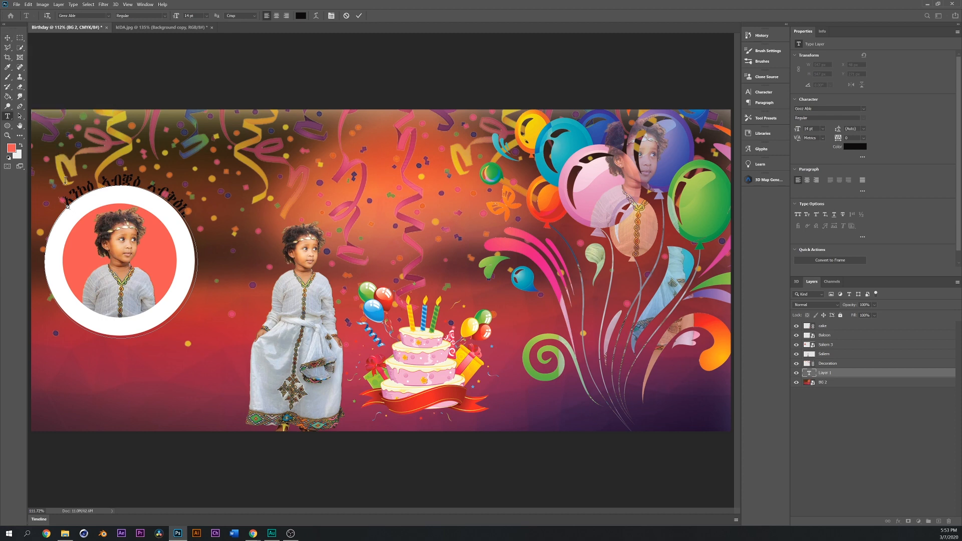
Set the entire curved greeting to 24 pt and colour it green
{"action": "key", "text": "ctrl+a"}
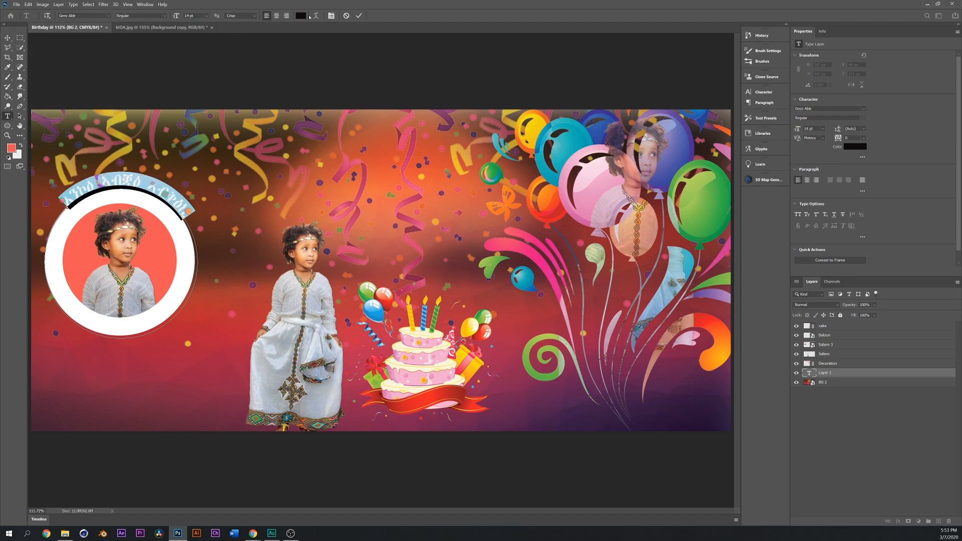
{"action": "left_click", "coordinate": [206, 16]}
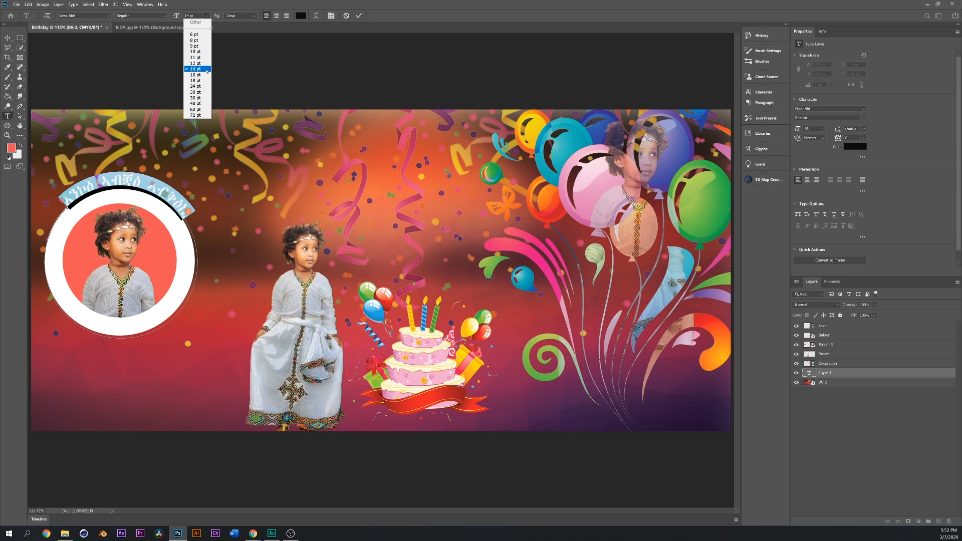
{"action": "left_click", "coordinate": [203, 88]}
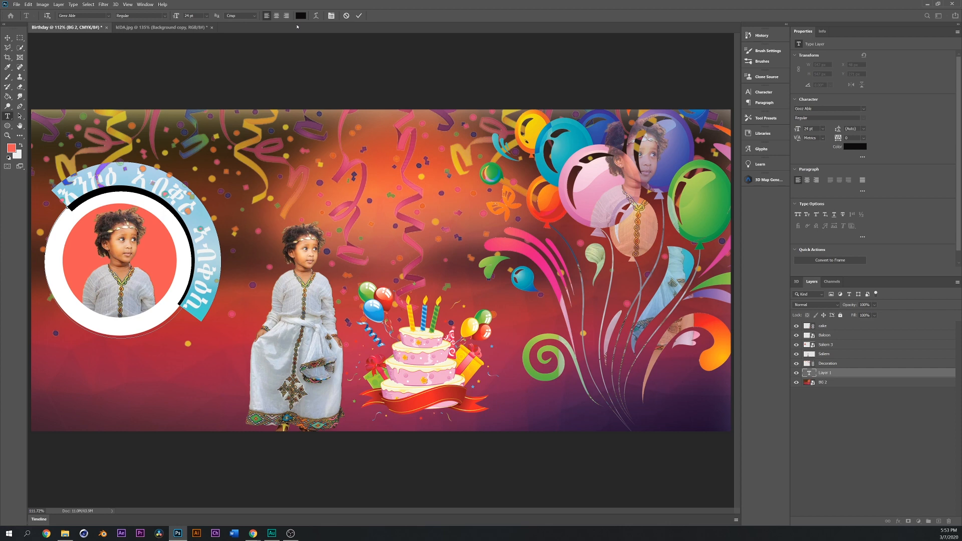
{"action": "left_click", "coordinate": [300, 16]}
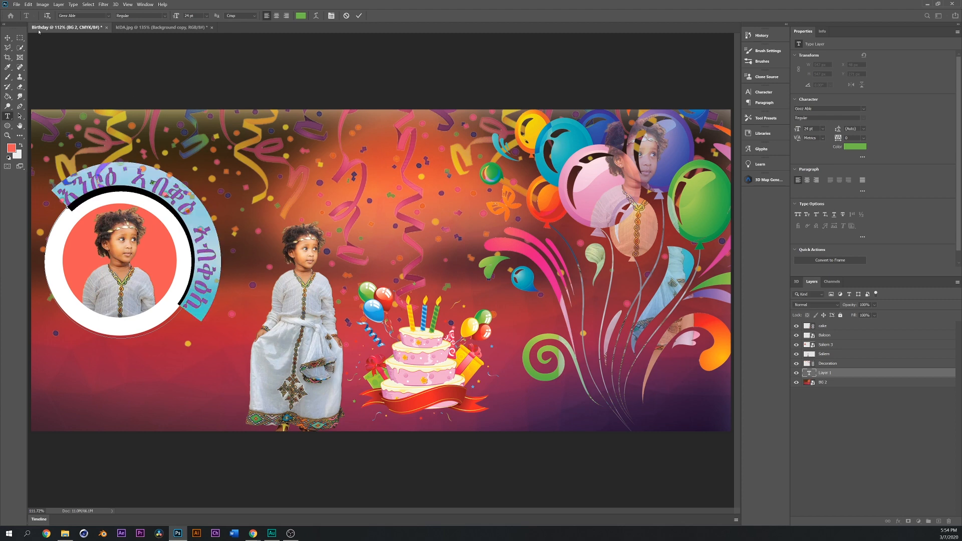
{"action": "left_click", "coordinate": [8, 38]}
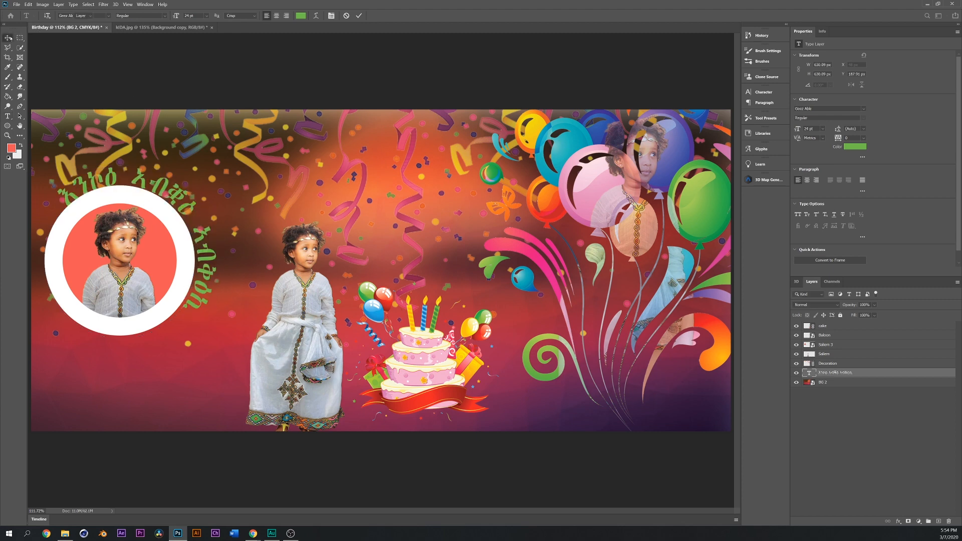
Combine the curved greeting layer and the circle portrait layer into one smart object and move it down and slightly right
{"action": "left_click", "coordinate": [171, 199]}
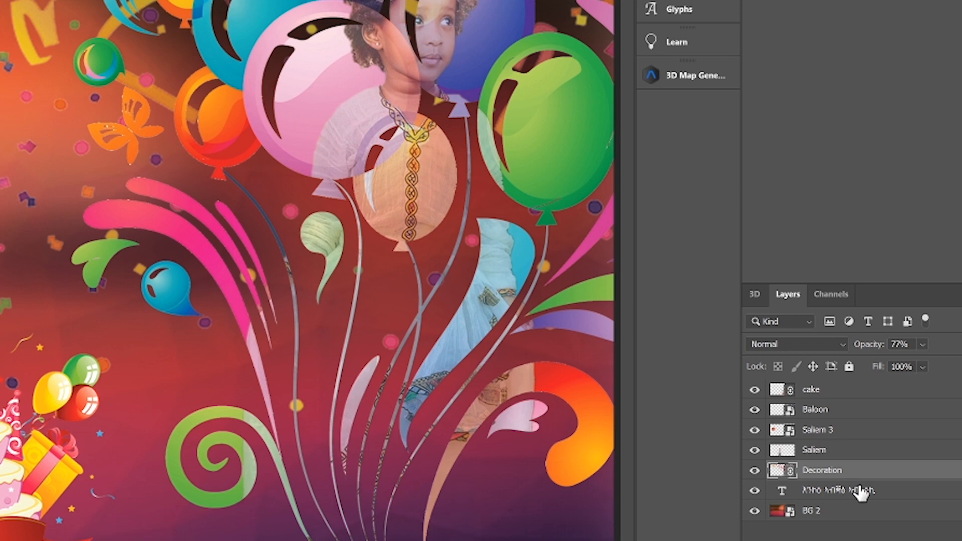
{"action": "left_click", "coordinate": [859, 490]}
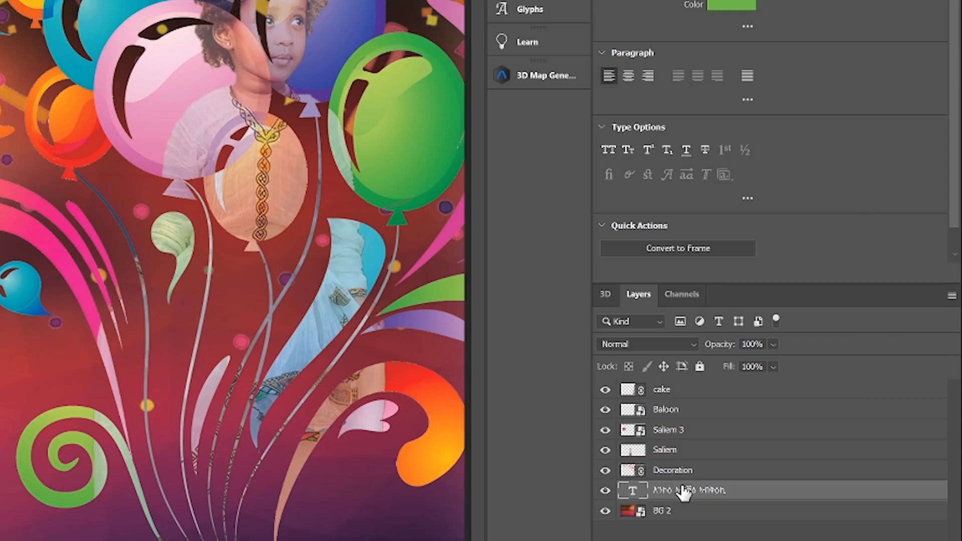
{"action": "left_click", "coordinate": [700, 438], "text": "ctrl"}
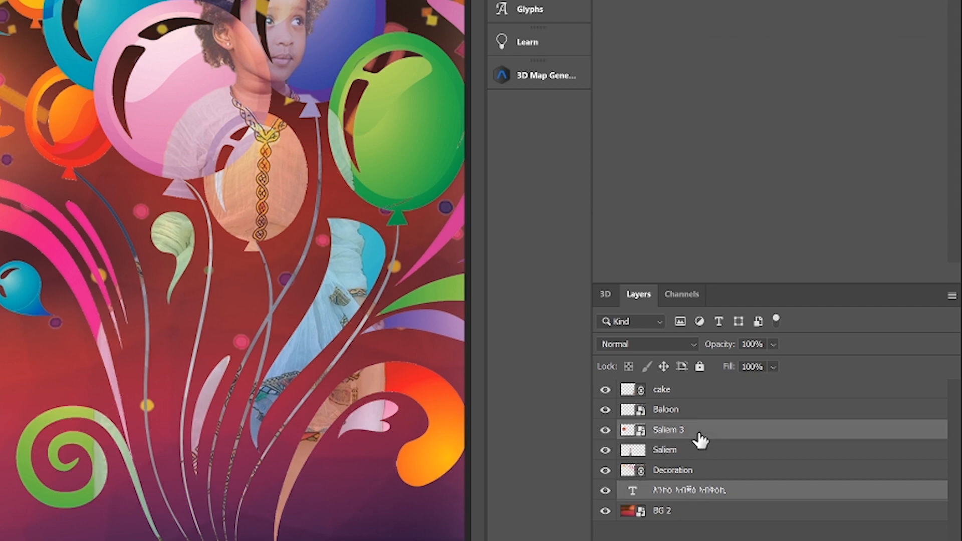
{"action": "right_click", "coordinate": [698, 437]}
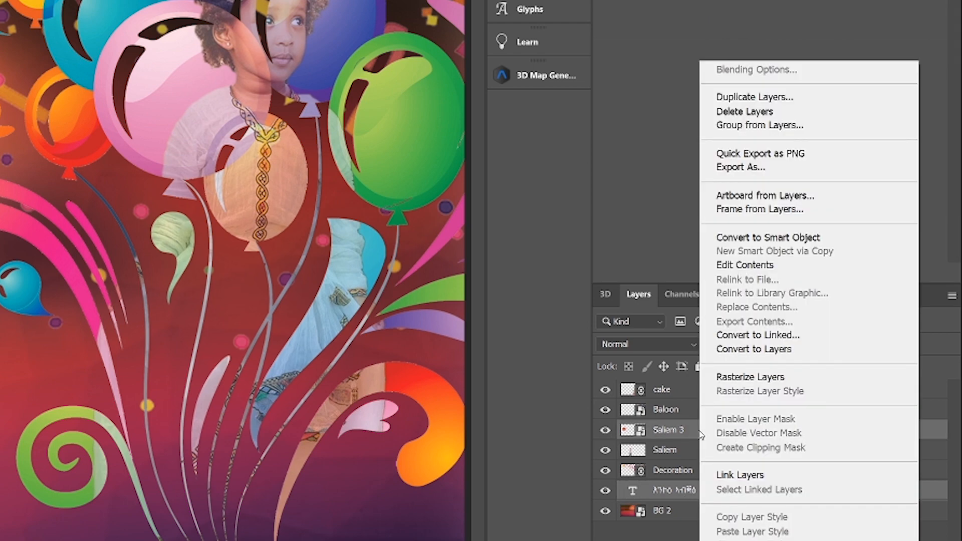
{"action": "left_click", "coordinate": [777, 241]}
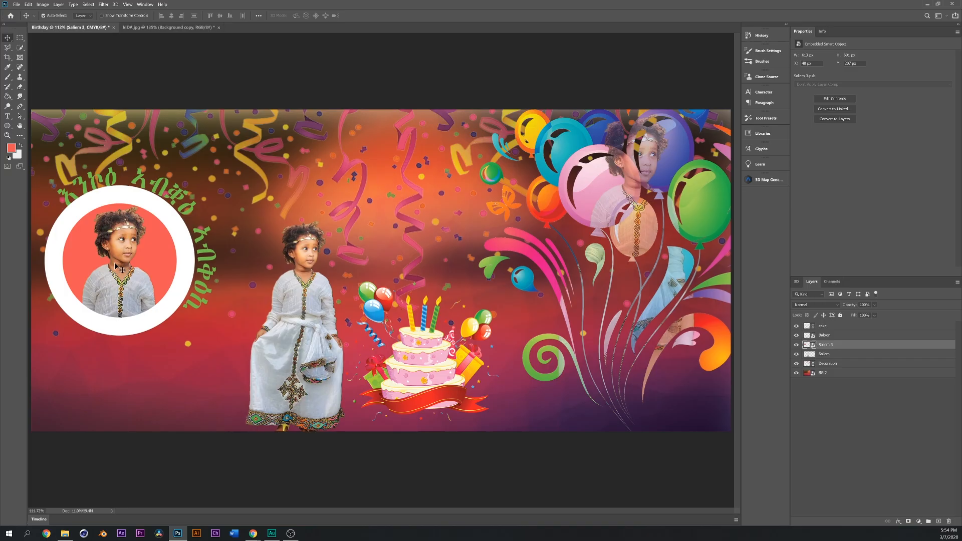
{"action": "left_click_drag", "start_coordinate": [121, 295], "coordinate": [136, 345]}
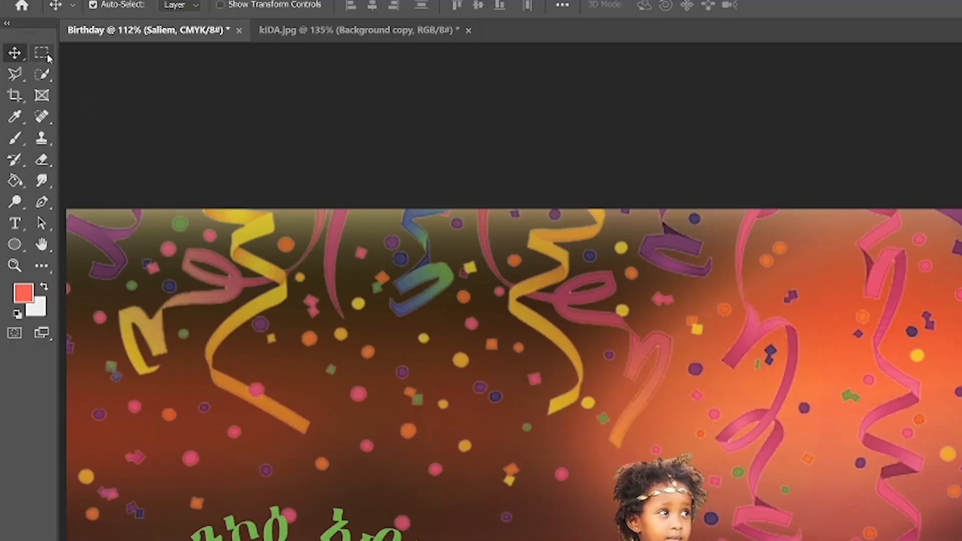
Mark the banner's upper strip with a rectangular selection and start a text line there, above the cake layer
{"action": "left_click", "coordinate": [47, 56]}
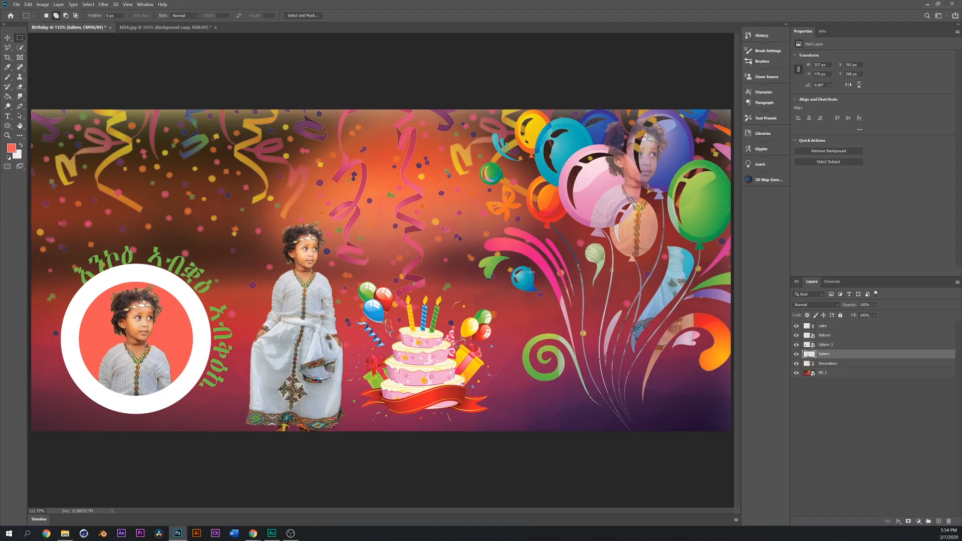
{"action": "left_click", "coordinate": [849, 327]}
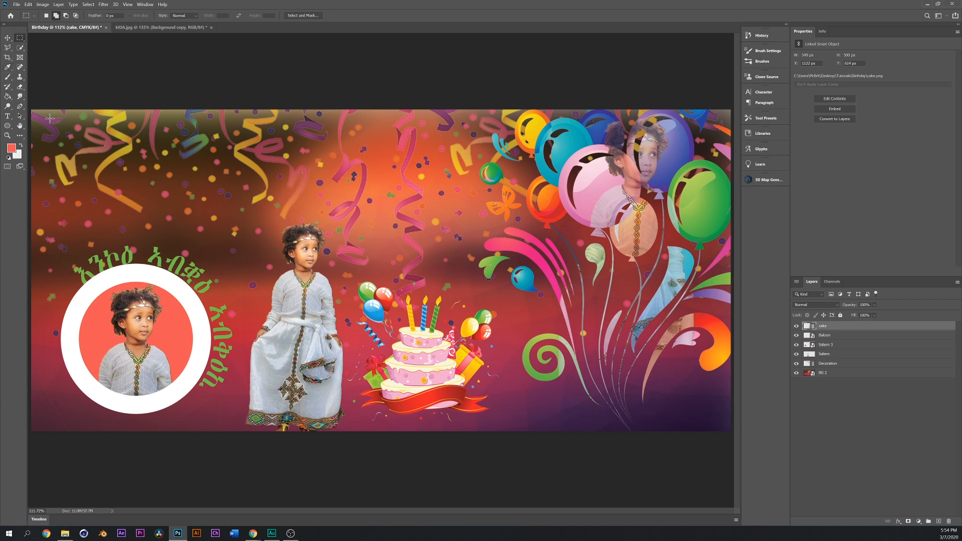
{"action": "left_click_drag", "start_coordinate": [49, 119], "coordinate": [494, 219]}
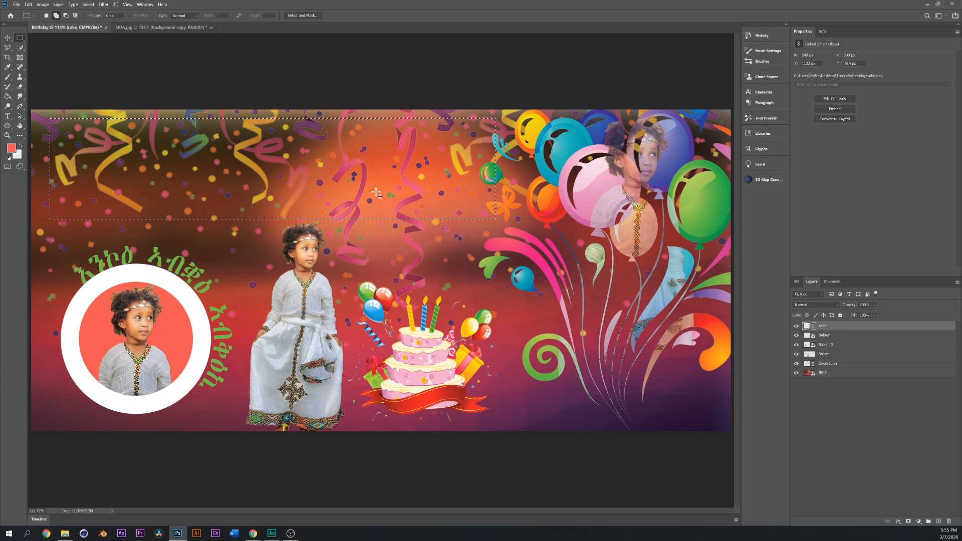
{"action": "left_click", "coordinate": [8, 116]}
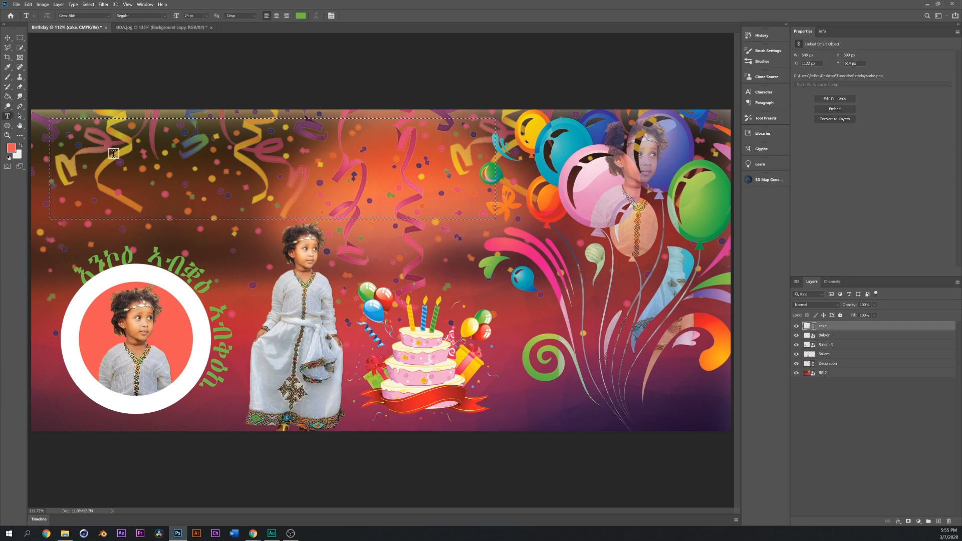
{"action": "left_click", "coordinate": [115, 154]}
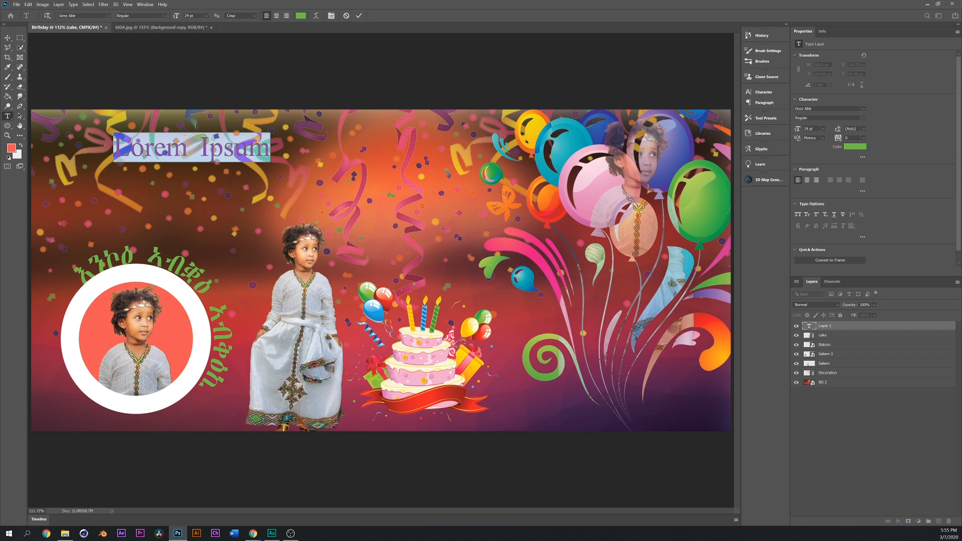
Set the new text line's font to BigNoodleTitling and replace its placeholder with HAPPY BIRTHDAY
{"action": "left_click", "coordinate": [108, 16]}
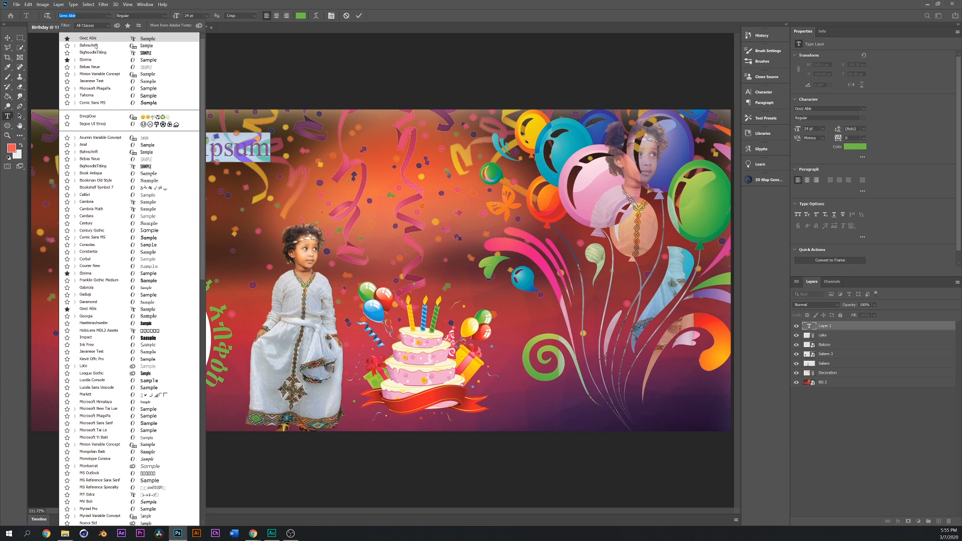
{"action": "left_click", "coordinate": [94, 53]}
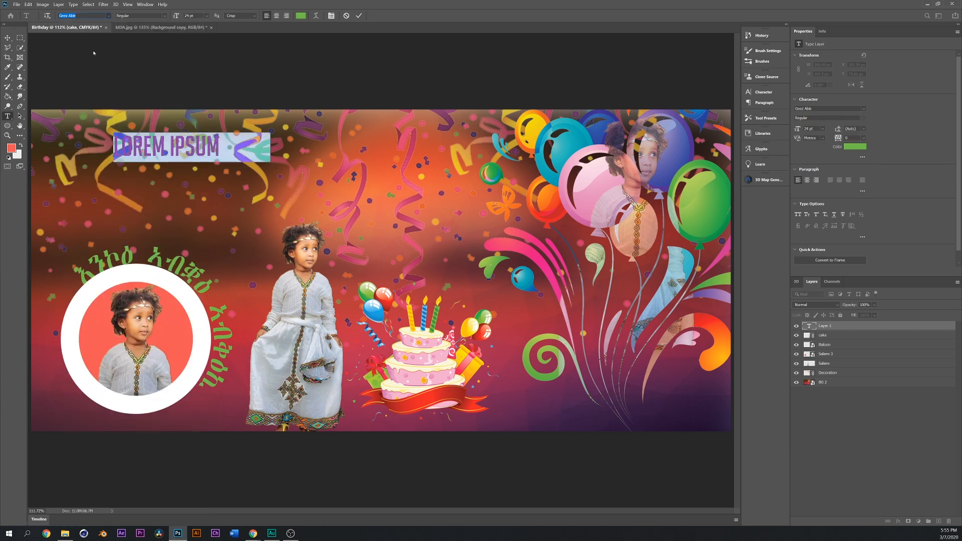
{"action": "triple_click", "coordinate": [150, 140]}
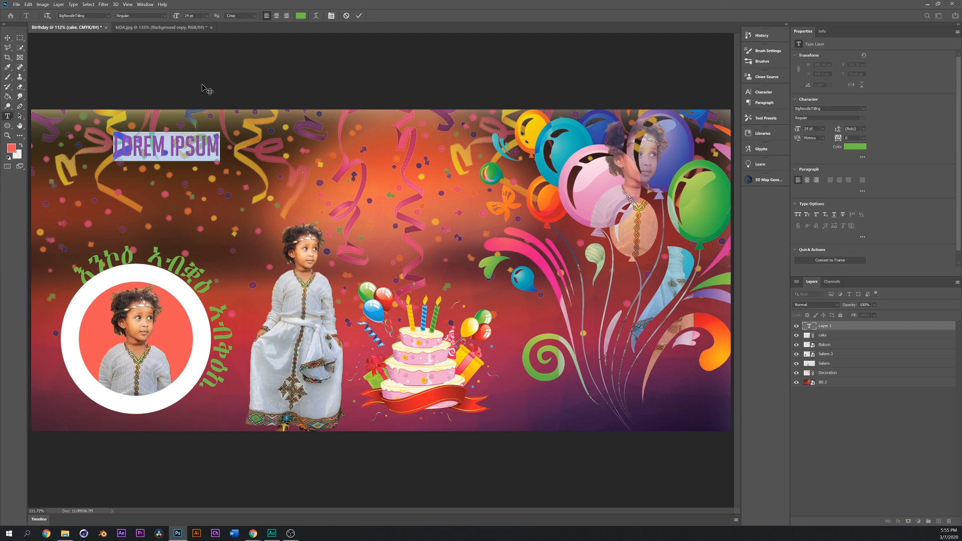
{"action": "type", "text": "HAPPY BIRTHDAY"}
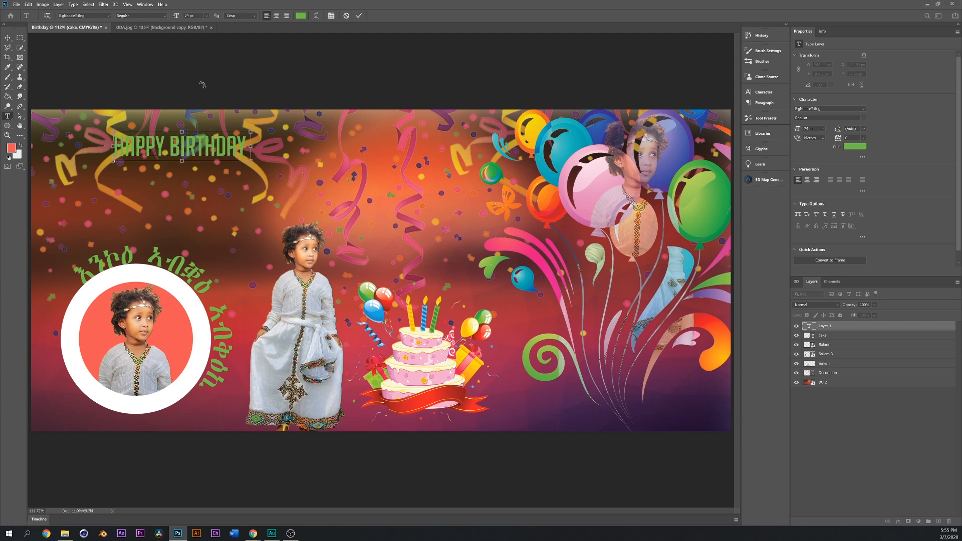
Change the HAPPY BIRTHDAY title's colour to black
{"action": "key", "text": "ctrl+a"}
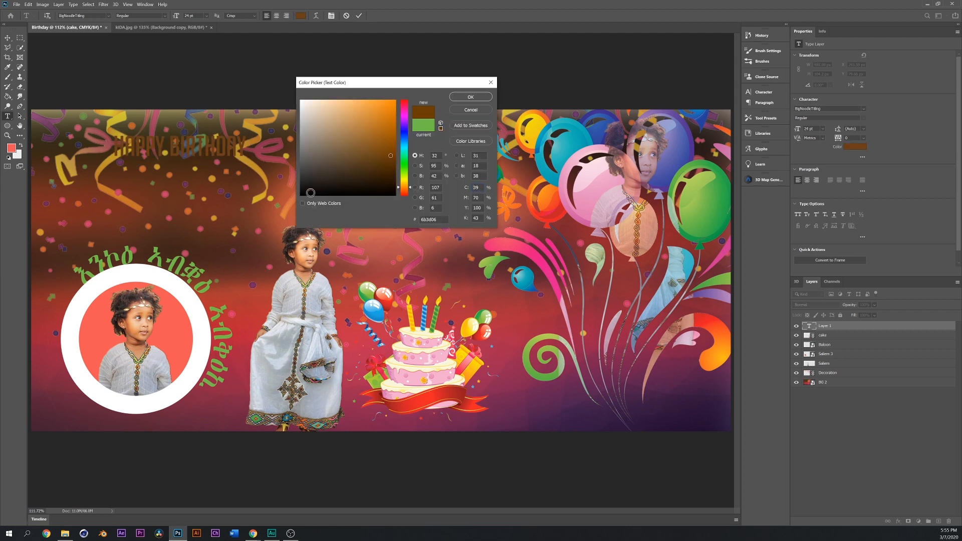
{"action": "left_click", "coordinate": [310, 192]}
{"action": "left_click", "coordinate": [470, 97]}
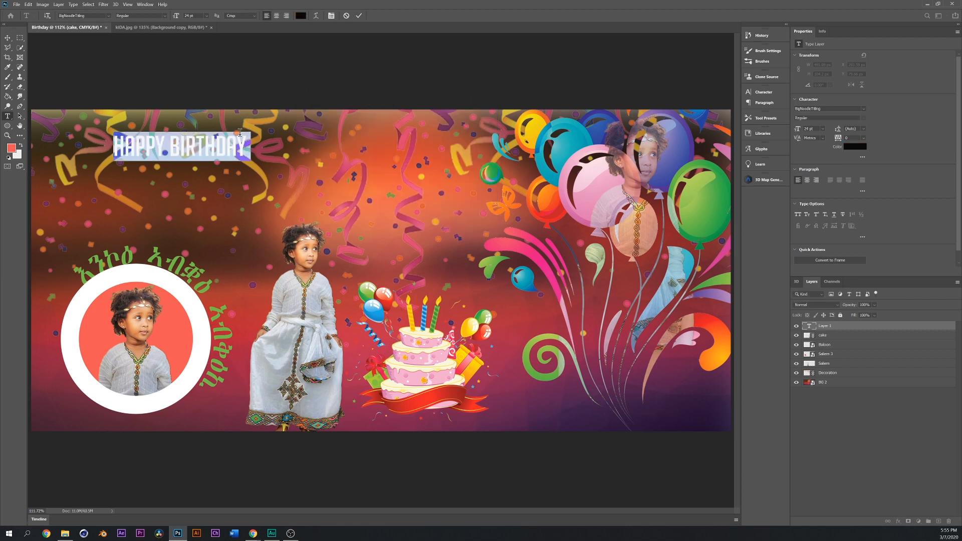
Enlarge the HAPPY BIRTHDAY title to 72 pt and colour it yellow
{"action": "left_click", "coordinate": [206, 16]}
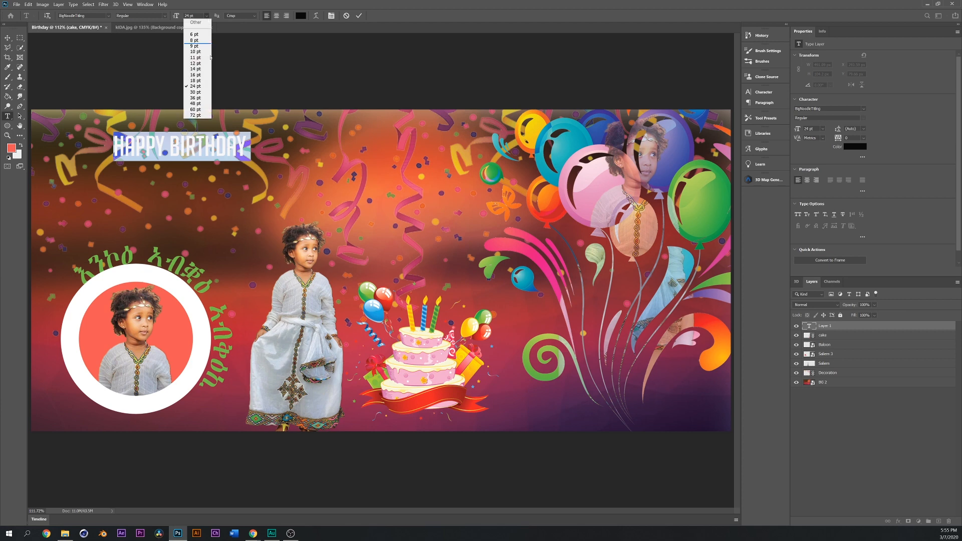
{"action": "left_click", "coordinate": [199, 115]}
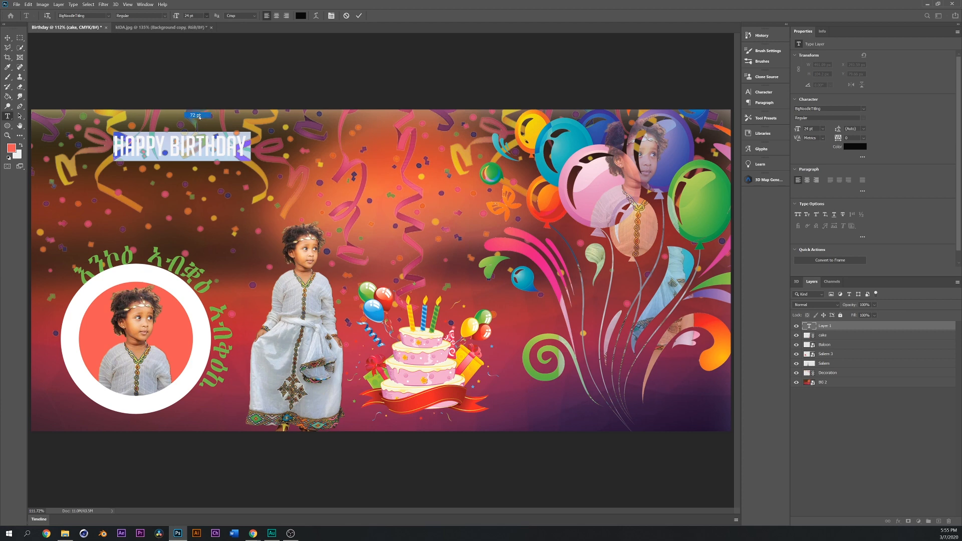
{"action": "left_click", "coordinate": [359, 15]}
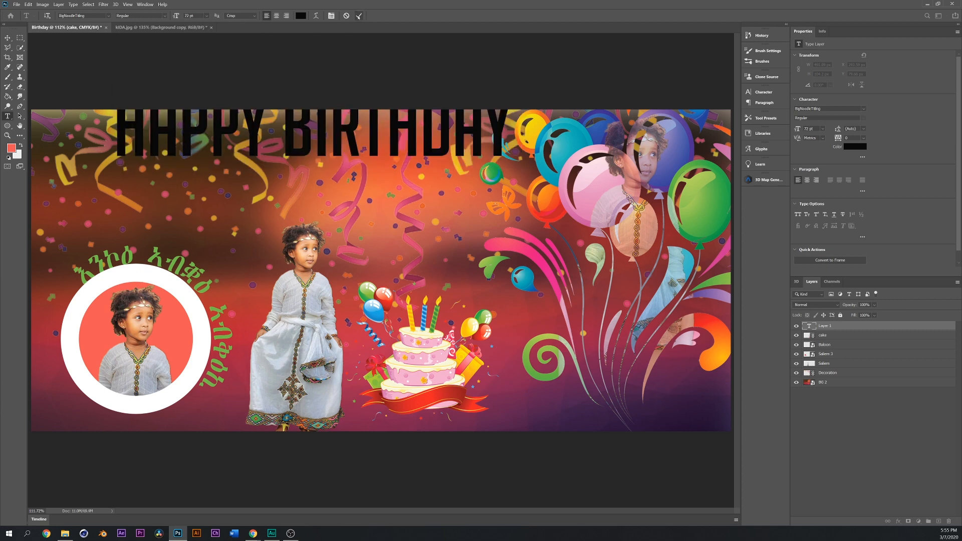
{"action": "left_click", "coordinate": [300, 15]}
{"action": "left_click_drag", "start_coordinate": [384, 117], "coordinate": [394, 101]}
{"action": "left_click", "coordinate": [470, 96]}
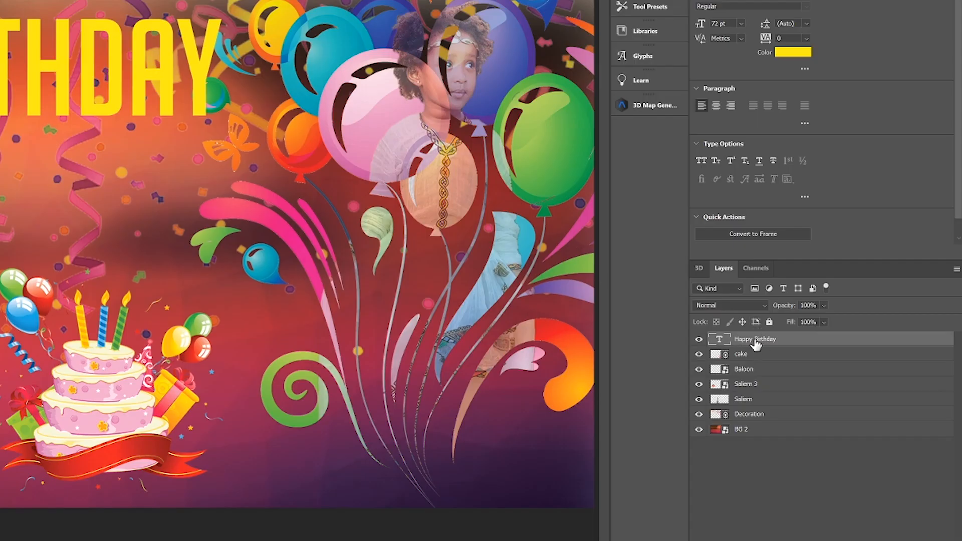
Add a new empty layer and place the Happy Birthday text layer above it
{"action": "left_click", "coordinate": [698, 340]}
{"action": "left_click", "coordinate": [698, 339]}
{"action": "left_click", "coordinate": [927, 540]}
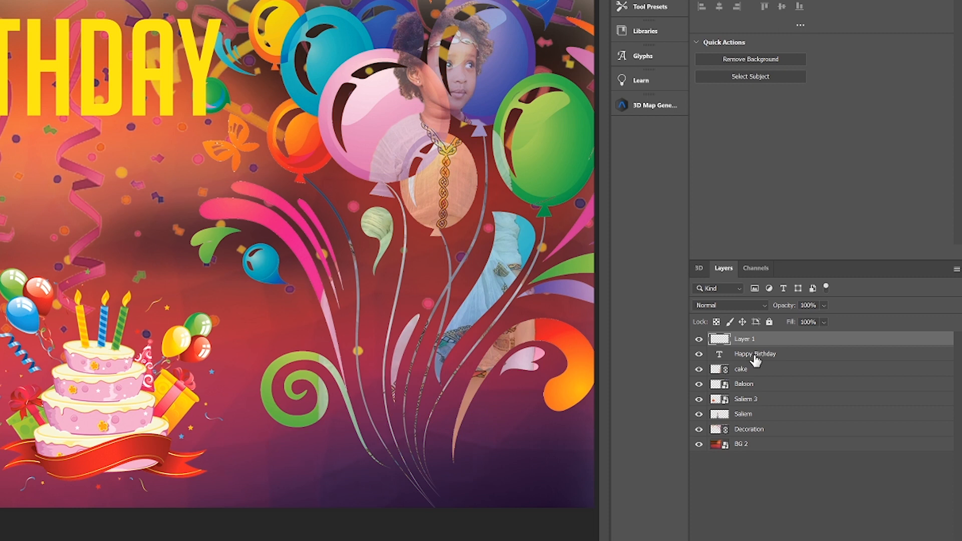
{"action": "left_click_drag", "start_coordinate": [753, 359], "coordinate": [753, 340]}
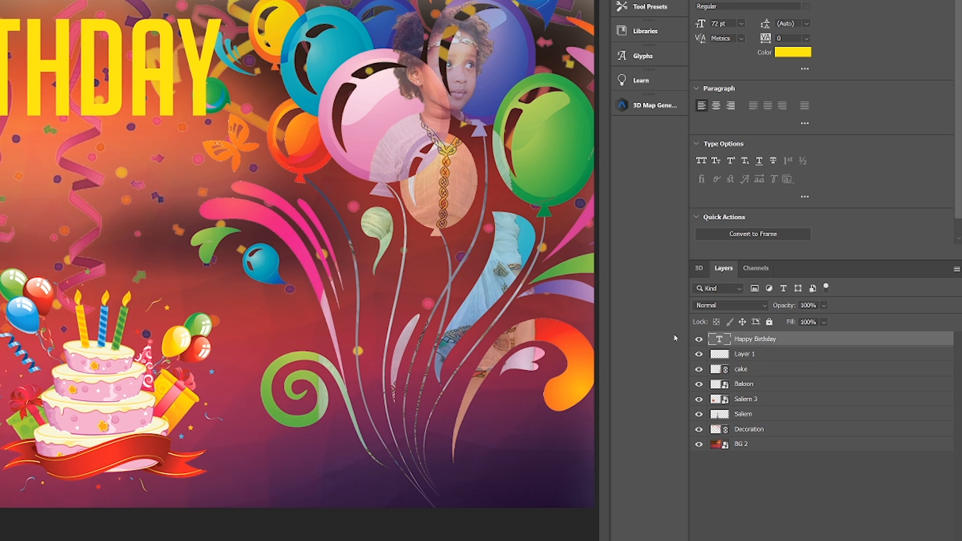
Load the HAPPY BIRTHDAY letter shapes as a selection and expand it outward around the title
{"action": "left_click_drag", "start_coordinate": [724, 342], "coordinate": [725, 344]}
{"action": "left_click", "coordinate": [724, 342], "text": "ctrl"}
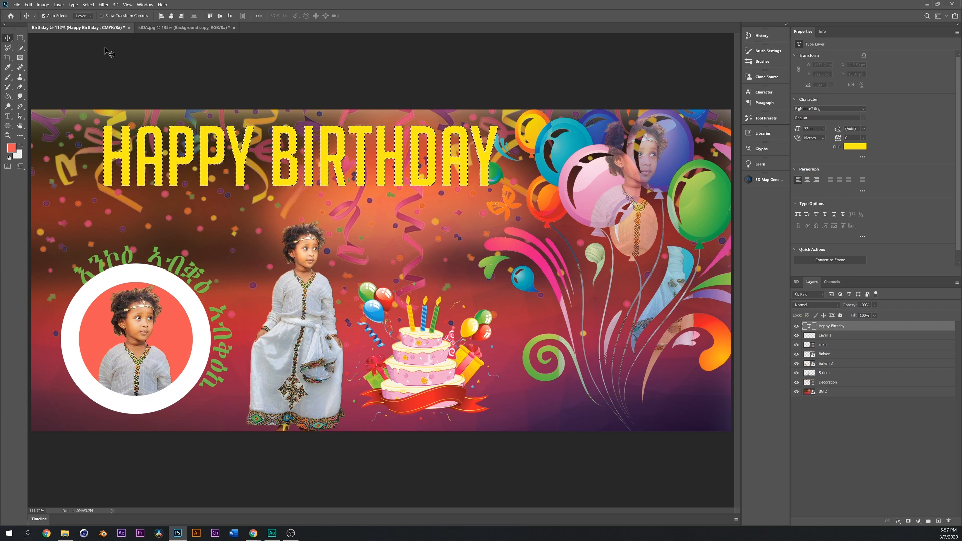
{"action": "left_click", "coordinate": [88, 5]}
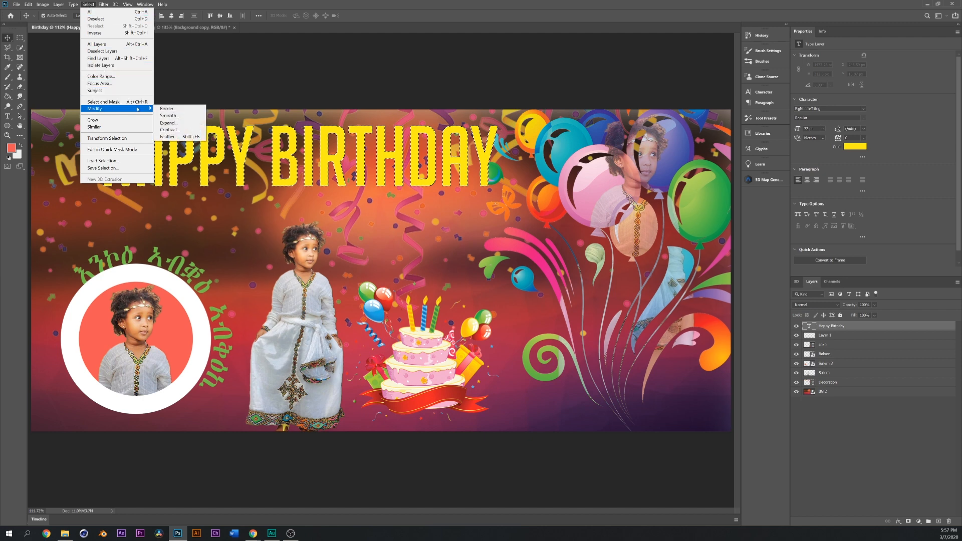
{"action": "left_click", "coordinate": [175, 123]}
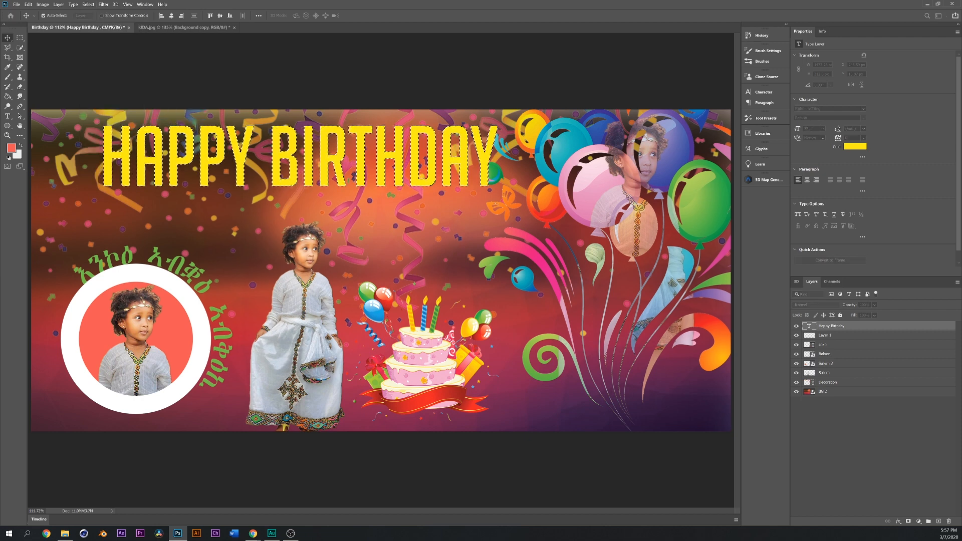
{"action": "left_click_drag", "start_coordinate": [180, 127], "coordinate": [269, 197]}
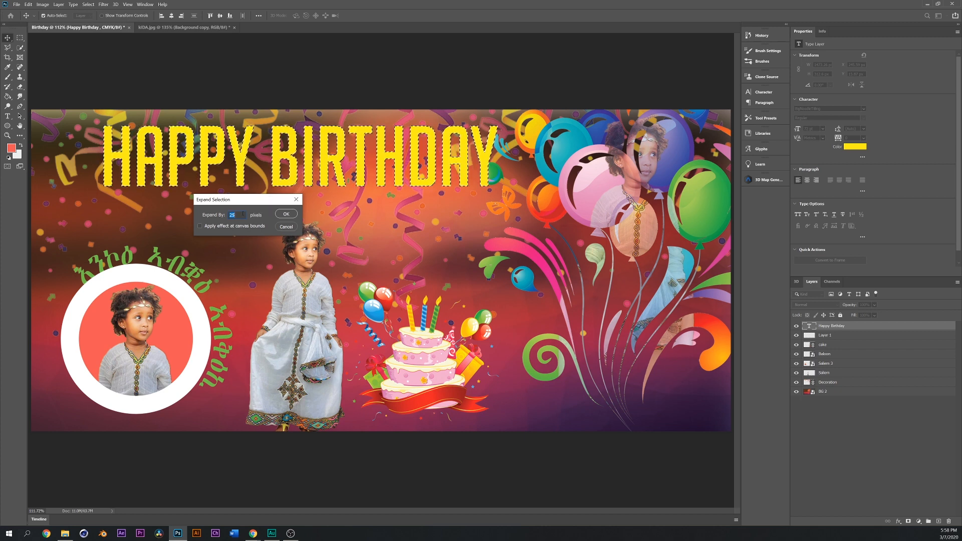
{"action": "left_click", "coordinate": [296, 215]}
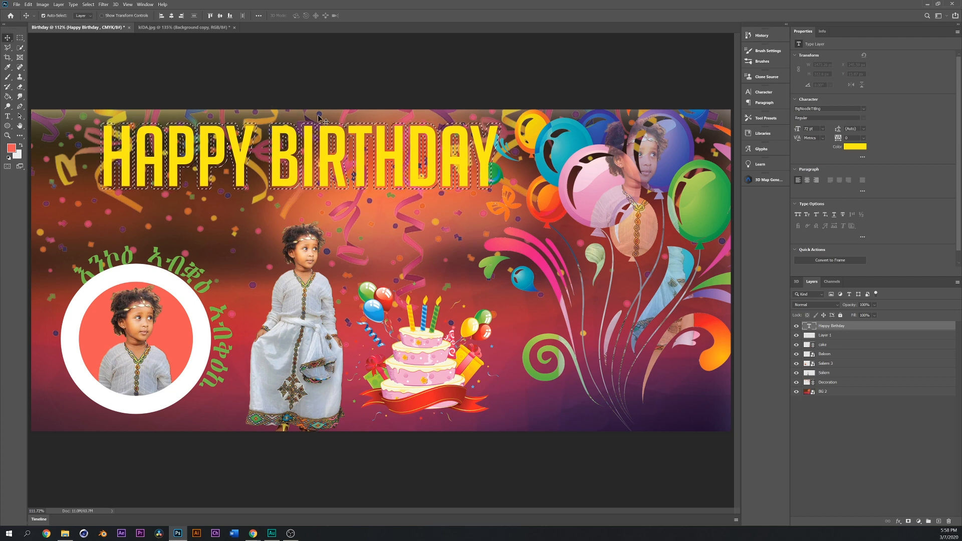
Fill the expanded selection around the HAPPY BIRTHDAY letters with the coral foreground colour on Layer 1, using the Paint Bucket tool
{"action": "scroll", "coordinate": [315, 123], "scroll_direction": "up", "scroll_amount": 5}
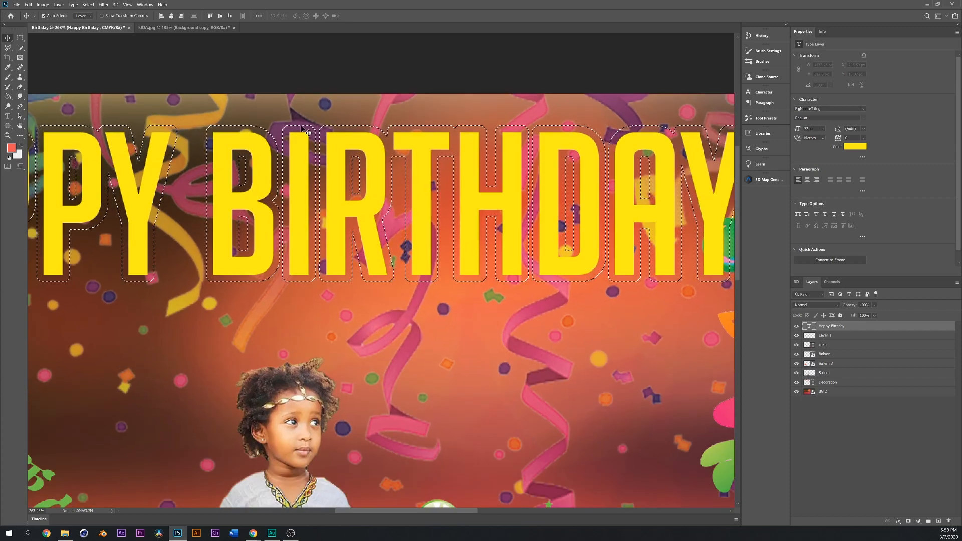
{"action": "scroll", "coordinate": [303, 131], "scroll_direction": "down", "scroll_amount": 4}
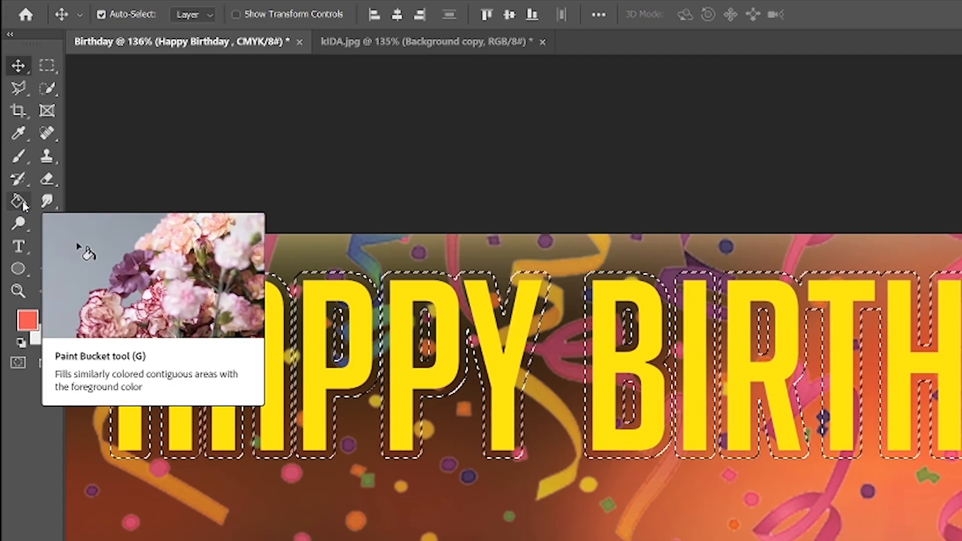
{"action": "left_click", "coordinate": [19, 201]}
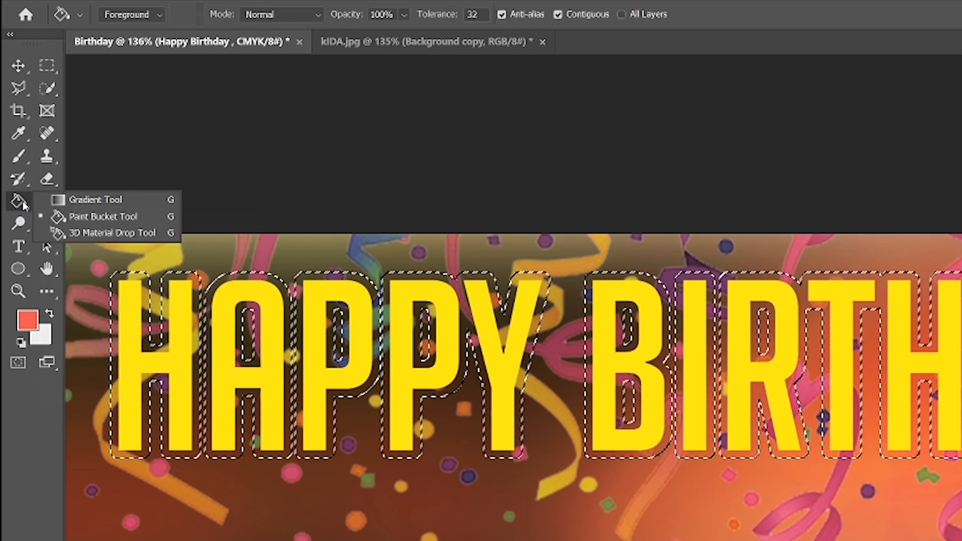
{"action": "left_click", "coordinate": [24, 206]}
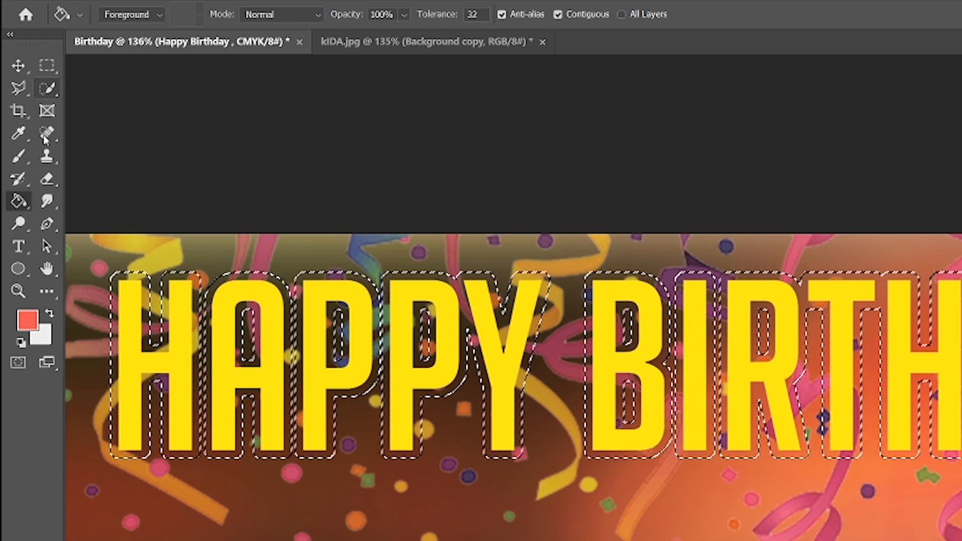
{"action": "left_click", "coordinate": [47, 159]}
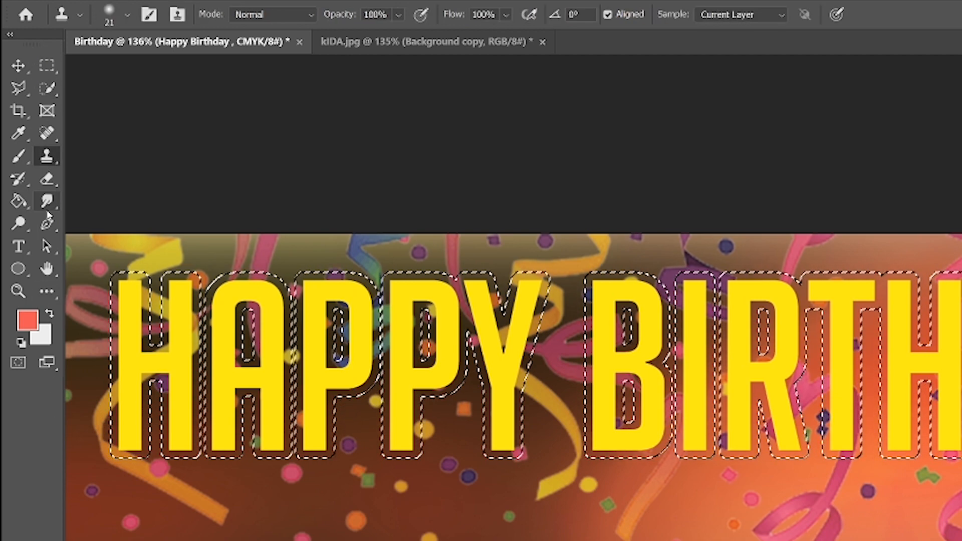
{"action": "key", "text": "g"}
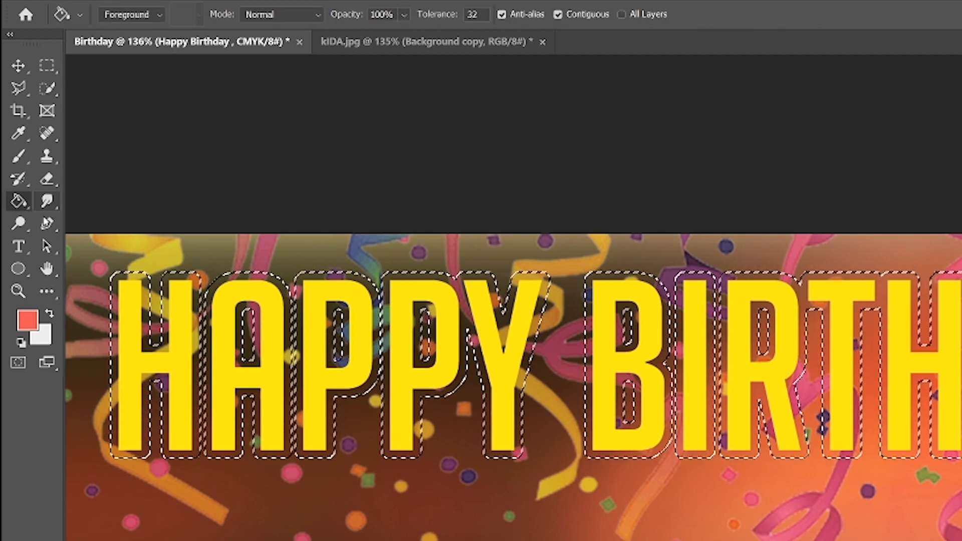
{"action": "right_click", "coordinate": [24, 204]}
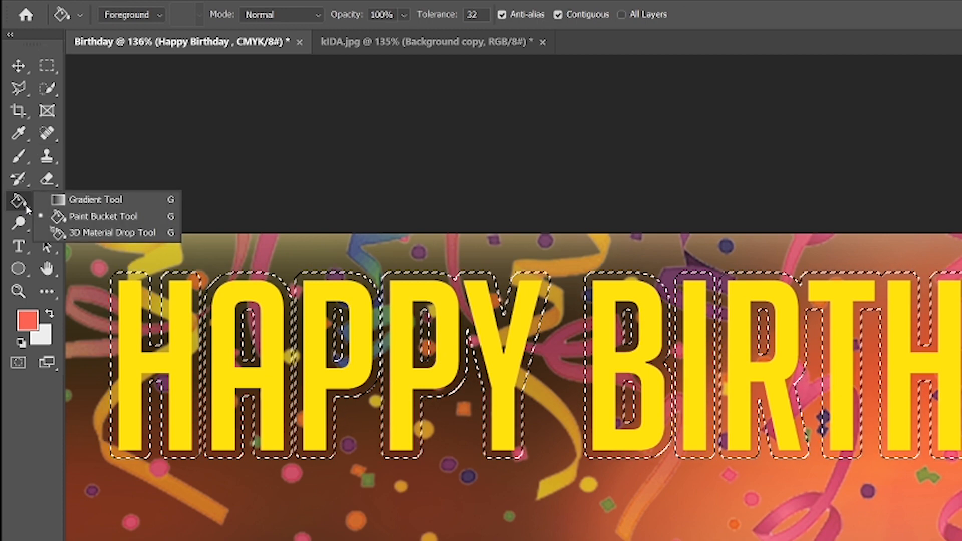
{"action": "left_click", "coordinate": [97, 219]}
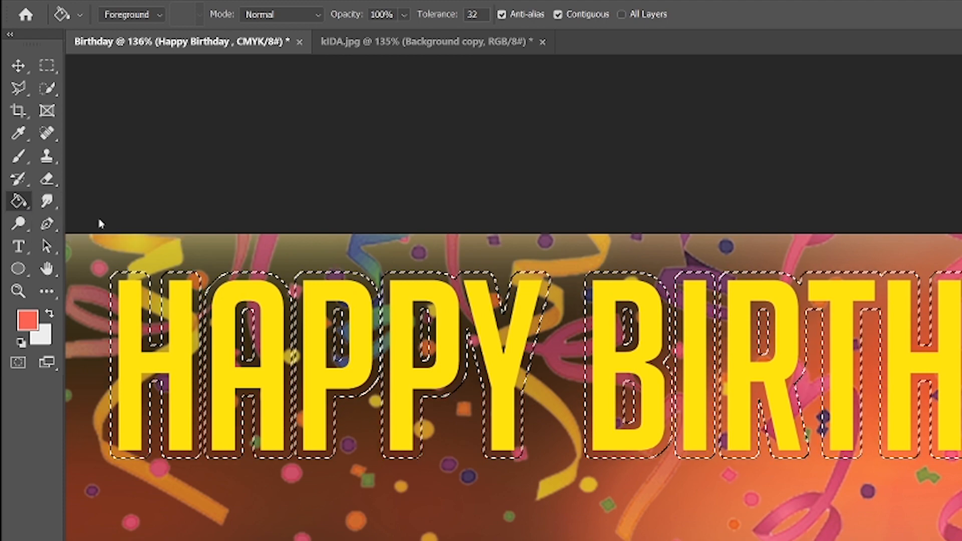
{"action": "right_click", "coordinate": [23, 203]}
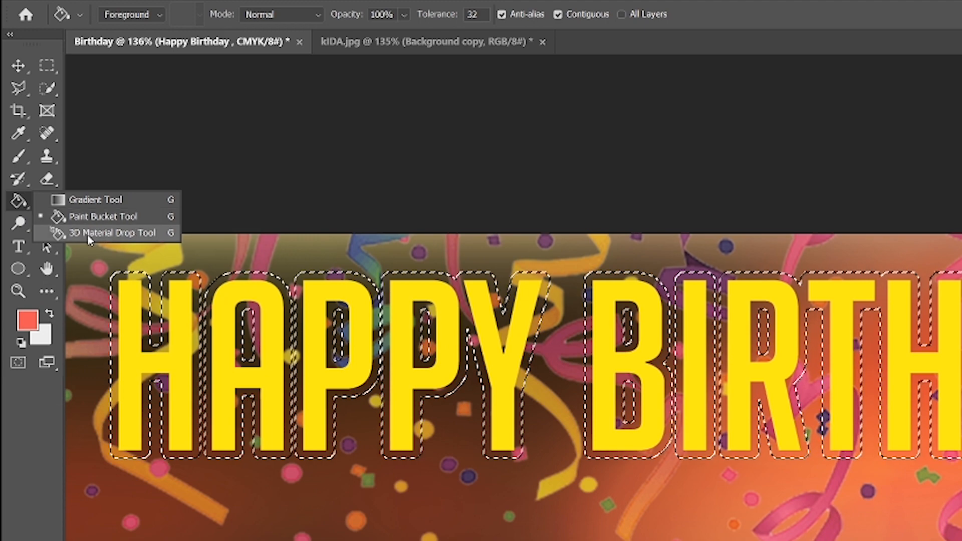
{"action": "left_click", "coordinate": [92, 216]}
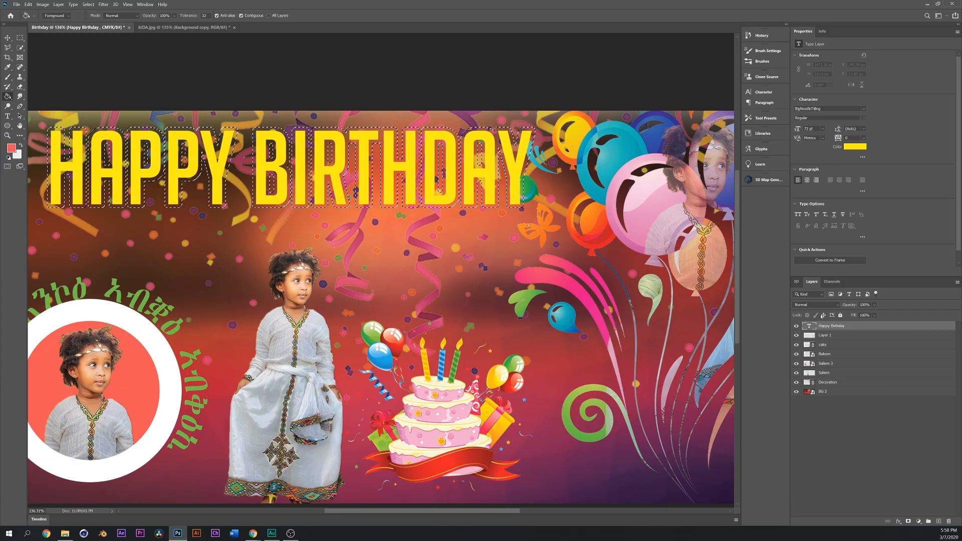
{"action": "left_click", "coordinate": [830, 340]}
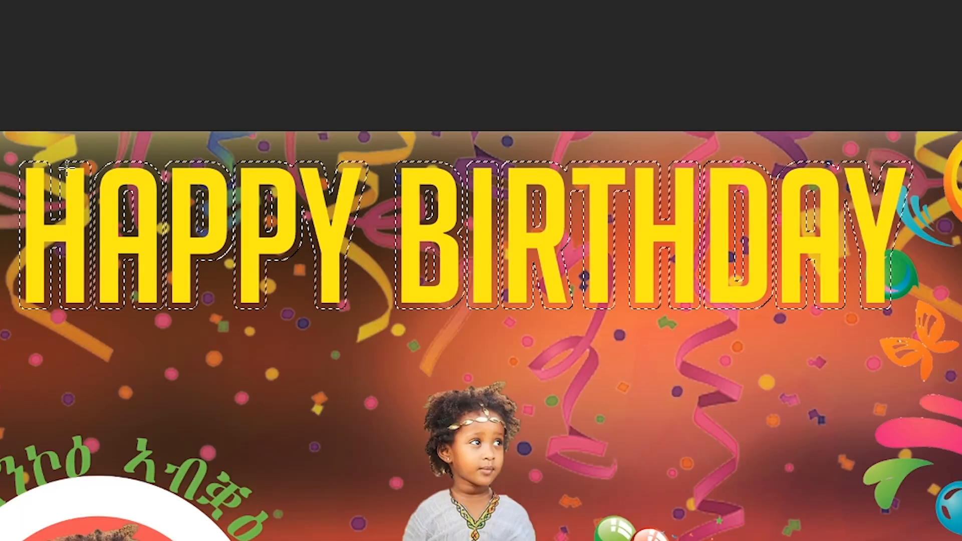
{"action": "left_click", "coordinate": [81, 165]}
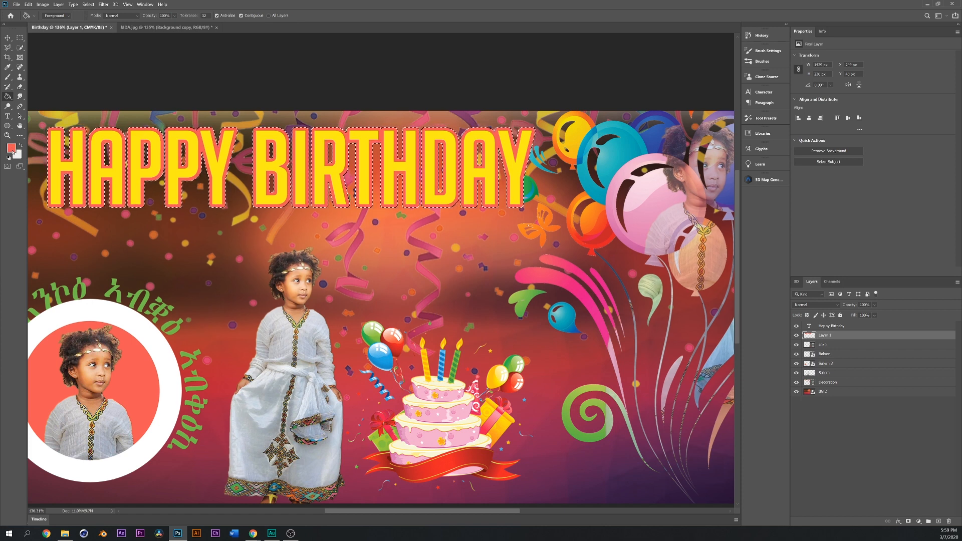
Recolour the outlines of individual title letters in white, purple, orange and teal, leaving some coral, and clear the selection
{"action": "left_click", "coordinate": [11, 148]}
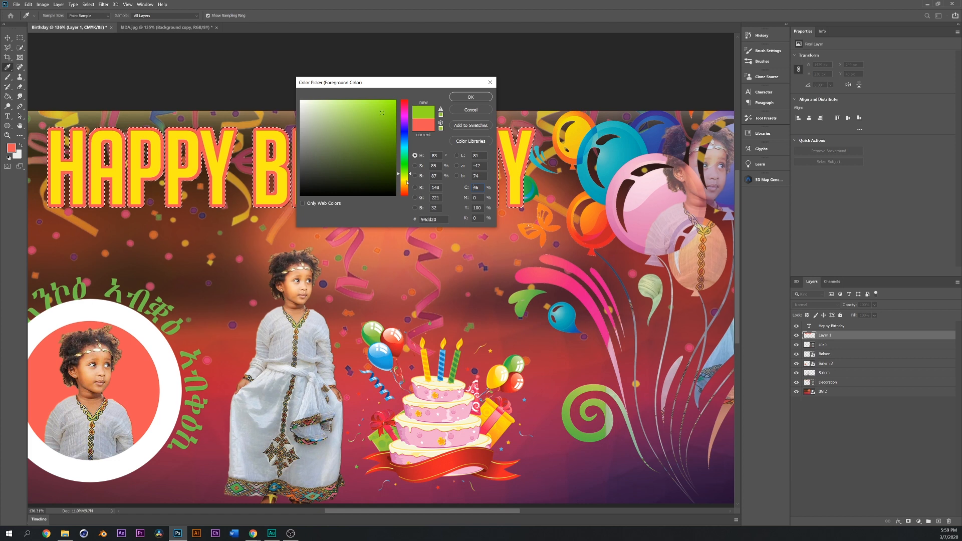
{"action": "left_click_drag", "start_coordinate": [403, 174], "coordinate": [408, 198]}
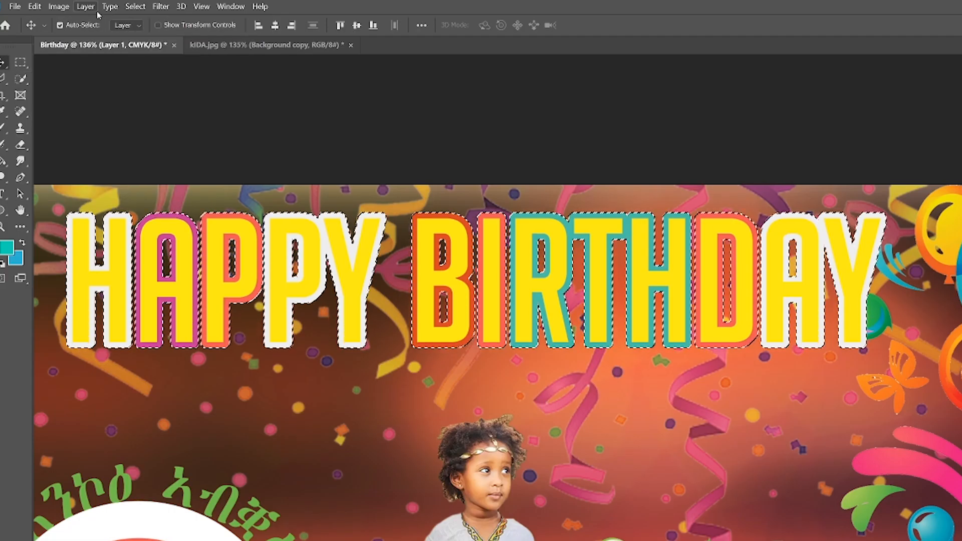
{"action": "left_click", "coordinate": [135, 6]}
{"action": "left_click", "coordinate": [147, 31]}
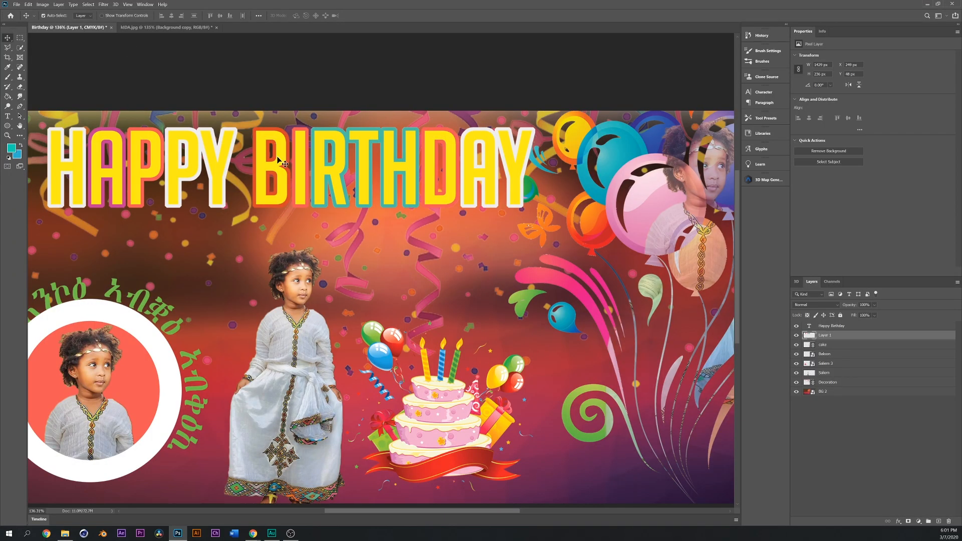
Try to move the yellow HAPPY BIRTHDAY lettering off its coloured outline, undo the move and clear the selection
{"action": "left_click", "coordinate": [283, 156]}
{"action": "left_click_drag", "start_coordinate": [287, 165], "coordinate": [320, 210]}
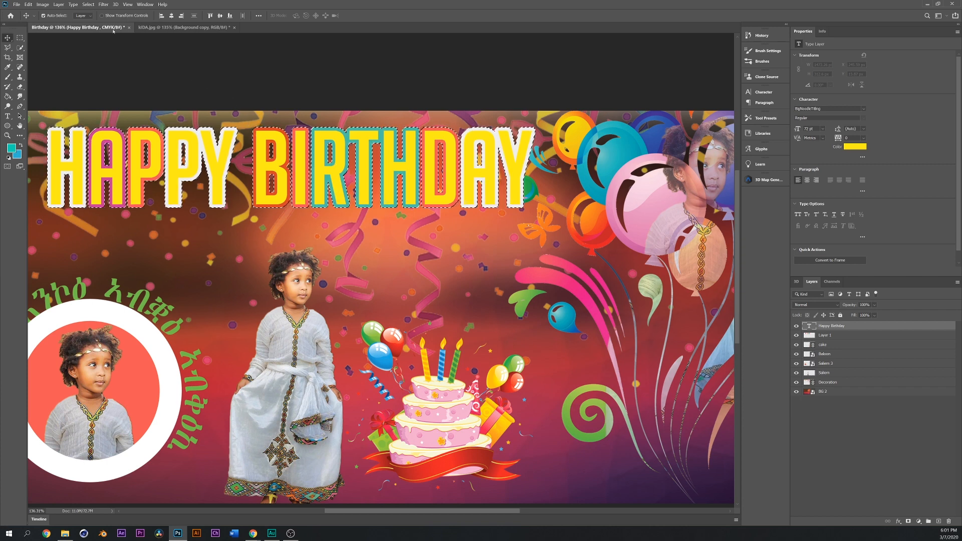
{"action": "left_click", "coordinate": [92, 4]}
{"action": "left_click", "coordinate": [93, 20]}
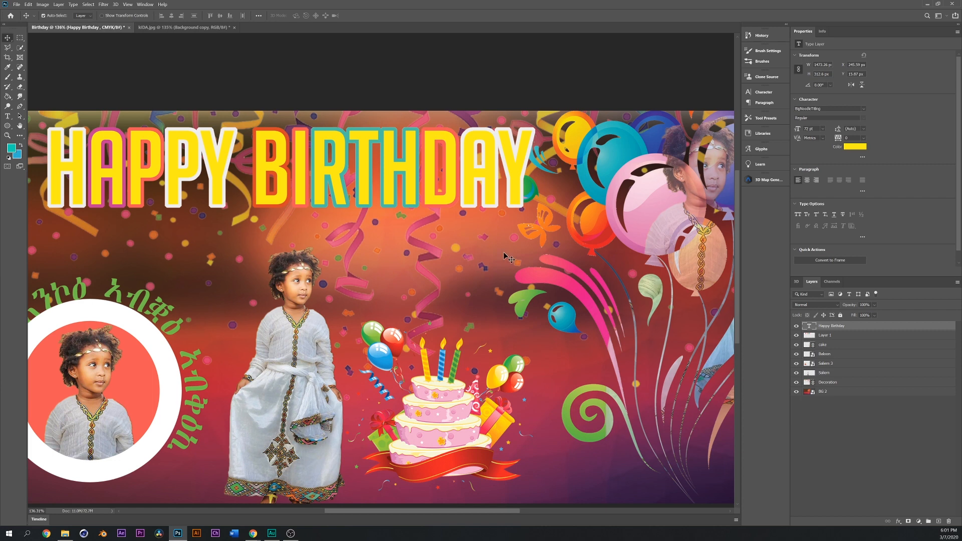
Combine the Happy Birthday text layer and its outline layer, Layer 1, into one smart object
{"action": "left_click", "coordinate": [830, 340]}
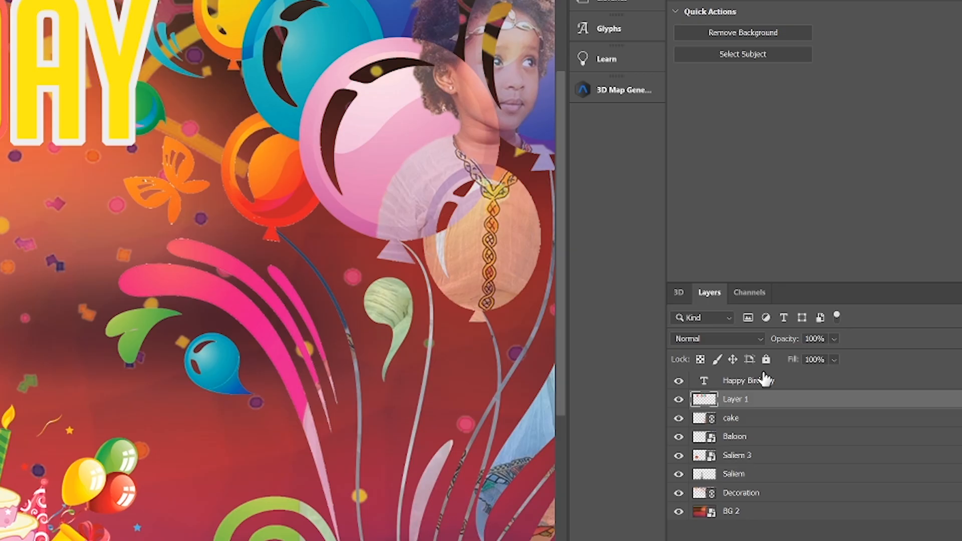
{"action": "left_click", "coordinate": [839, 325]}
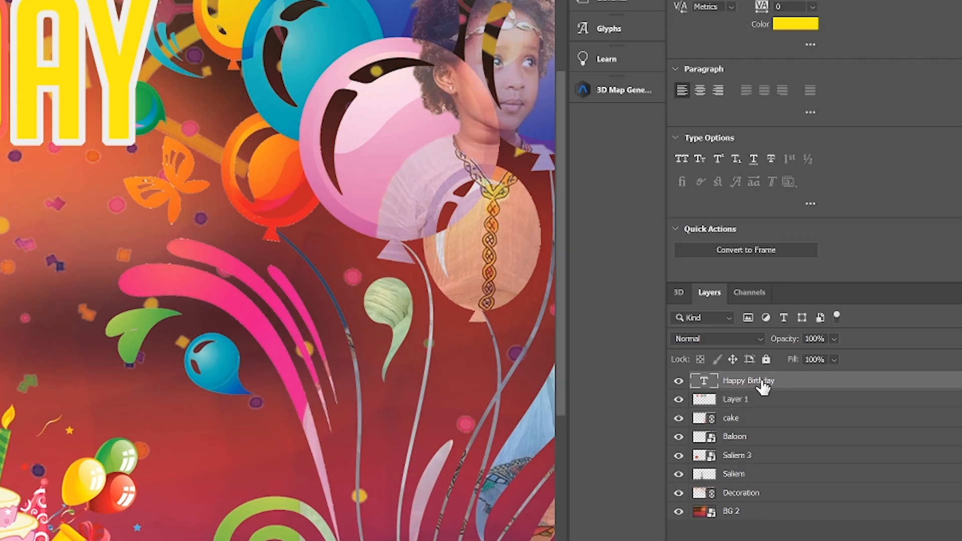
{"action": "left_click", "coordinate": [745, 407], "text": "shift"}
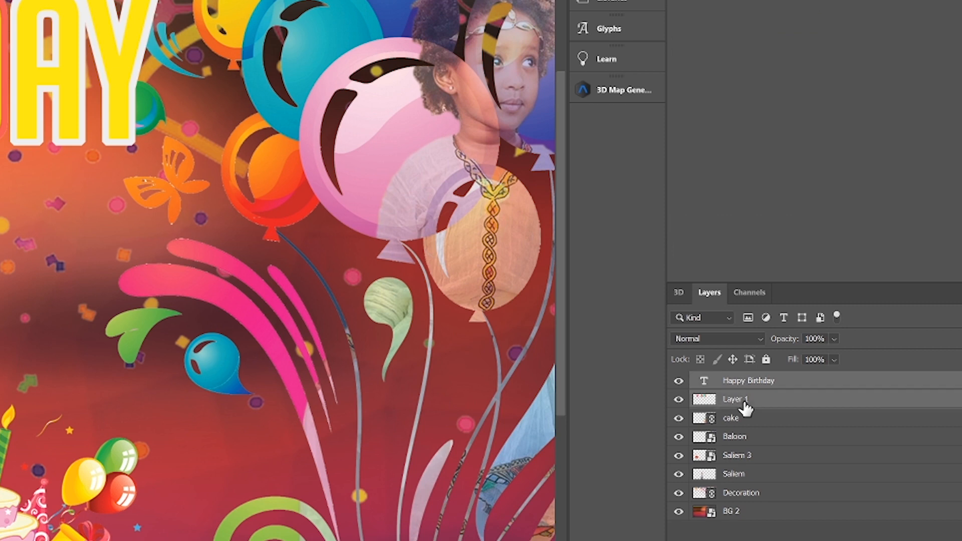
{"action": "right_click", "coordinate": [745, 405]}
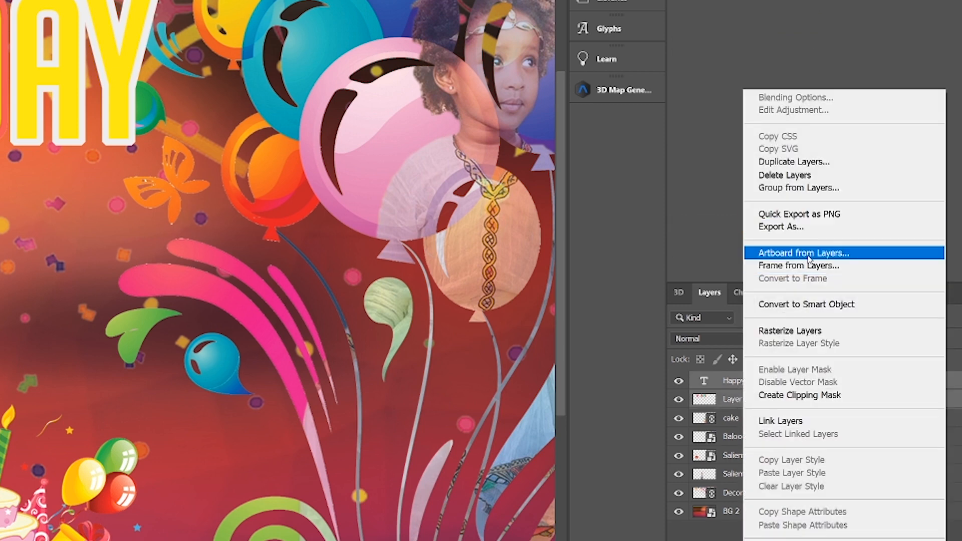
{"action": "left_click", "coordinate": [797, 304]}
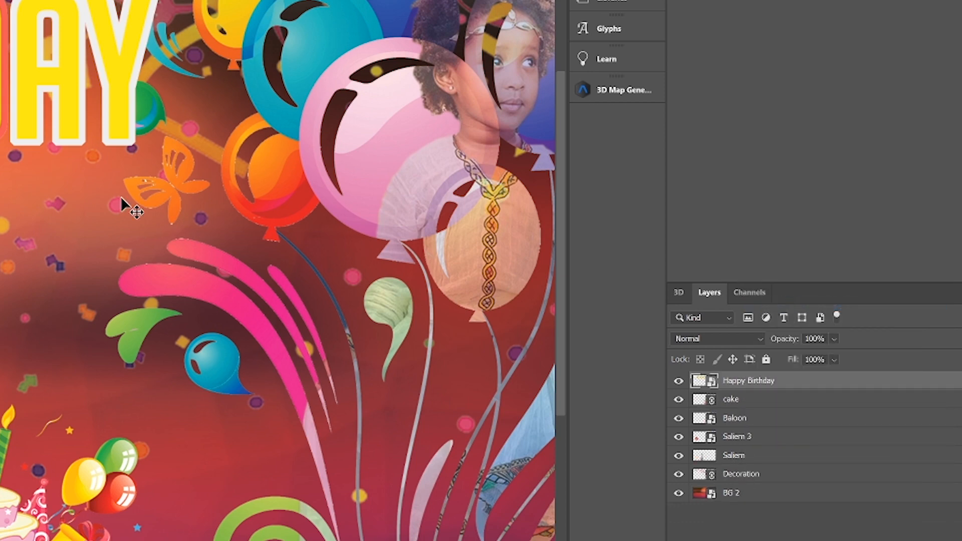